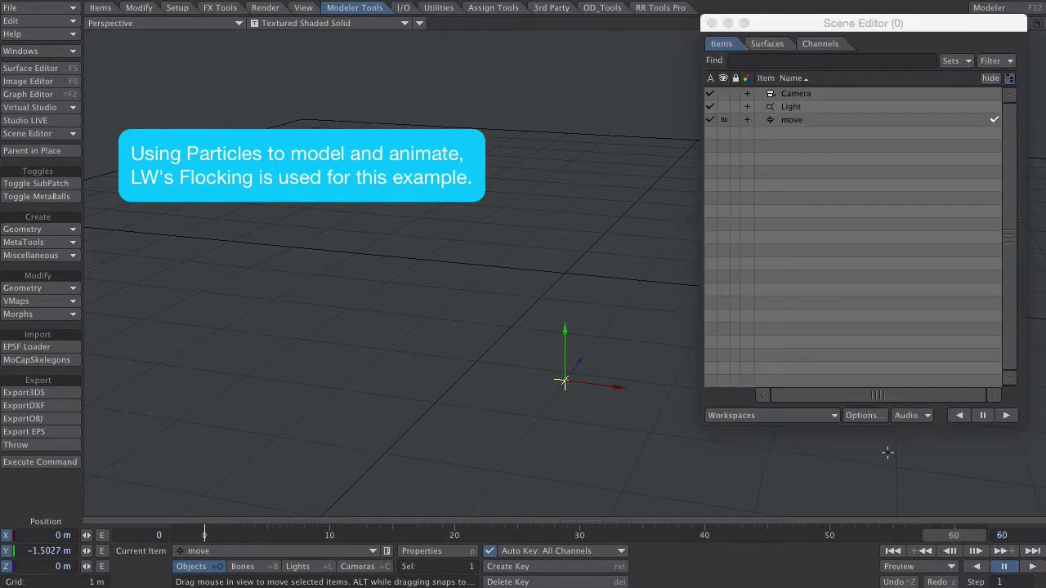
Raise the move null to about Y 2.05 m at frame 60, play the motion and return to frame 0.
{"action": "left_click_drag", "start_coordinate": [564, 381], "coordinate": [565, 112]}
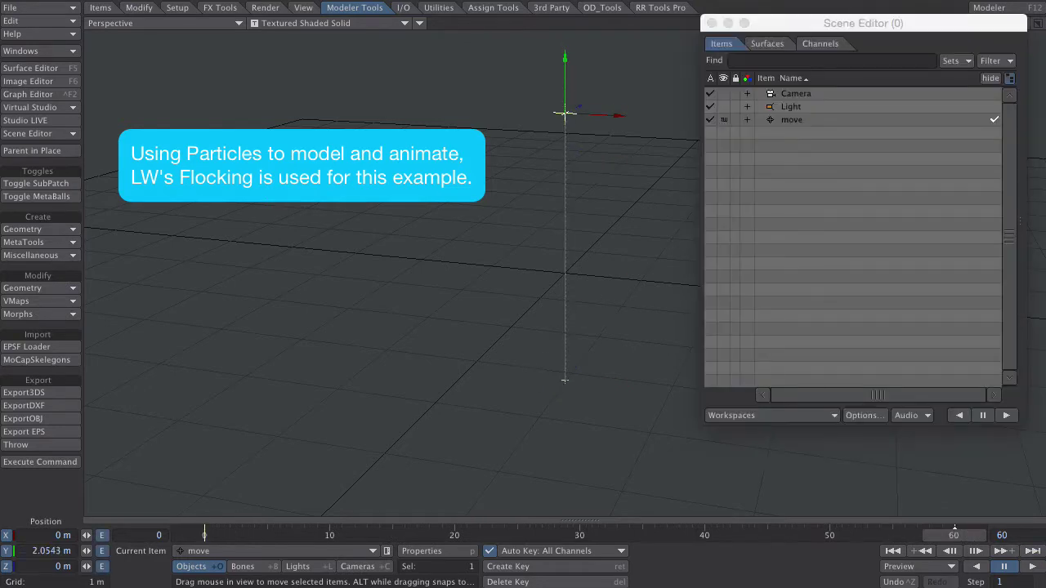
{"action": "left_click_drag", "start_coordinate": [564, 273], "coordinate": [389, 296], "text": "alt"}
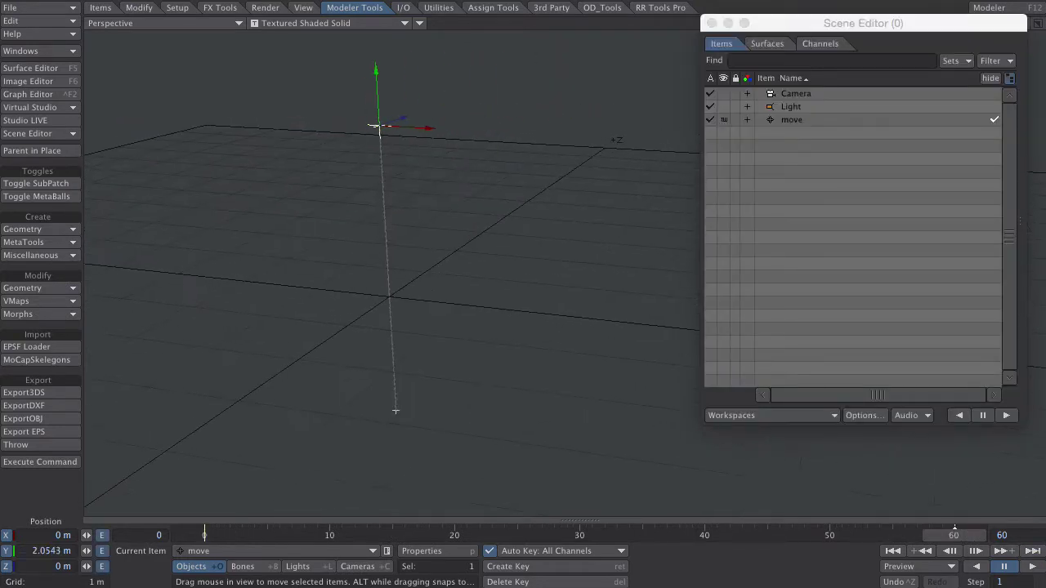
{"action": "left_click", "coordinate": [1029, 566]}
{"action": "left_click", "coordinate": [1004, 566]}
{"action": "left_click", "coordinate": [891, 552]}
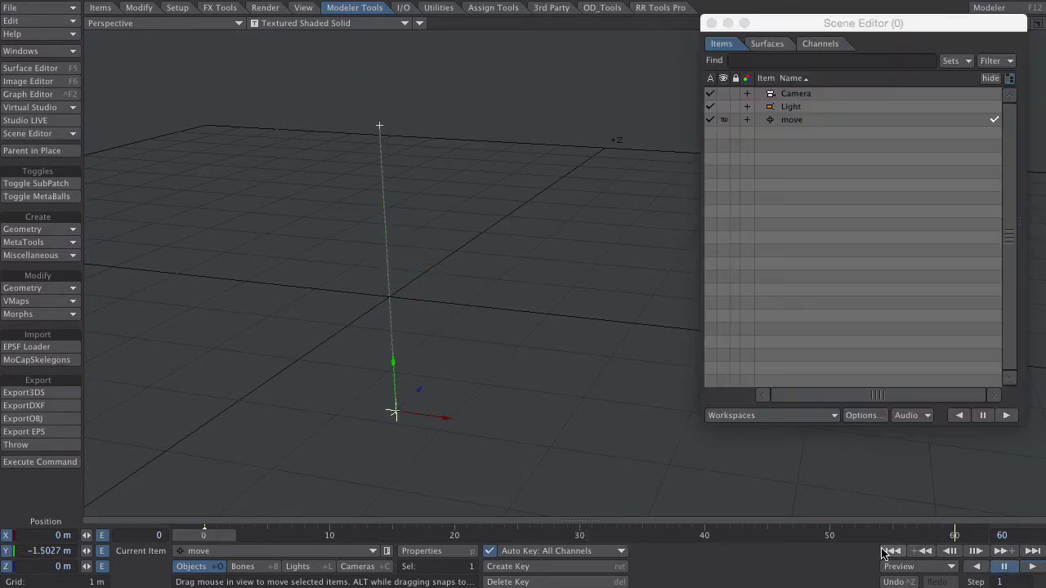
Add a Path director to the scene with the Flocking tool.
{"action": "left_click", "coordinate": [221, 9]}
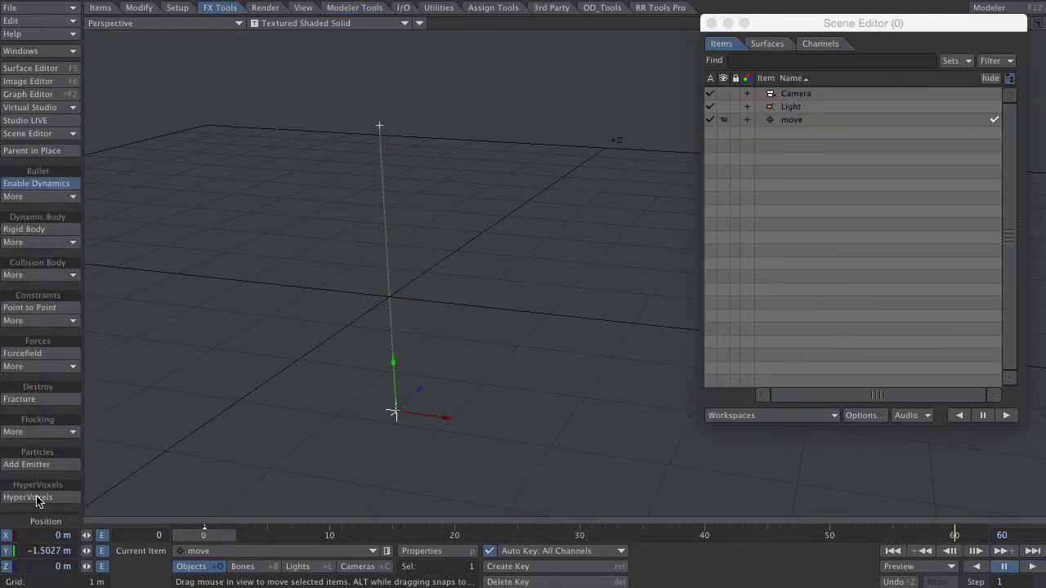
{"action": "left_click", "coordinate": [36, 429]}
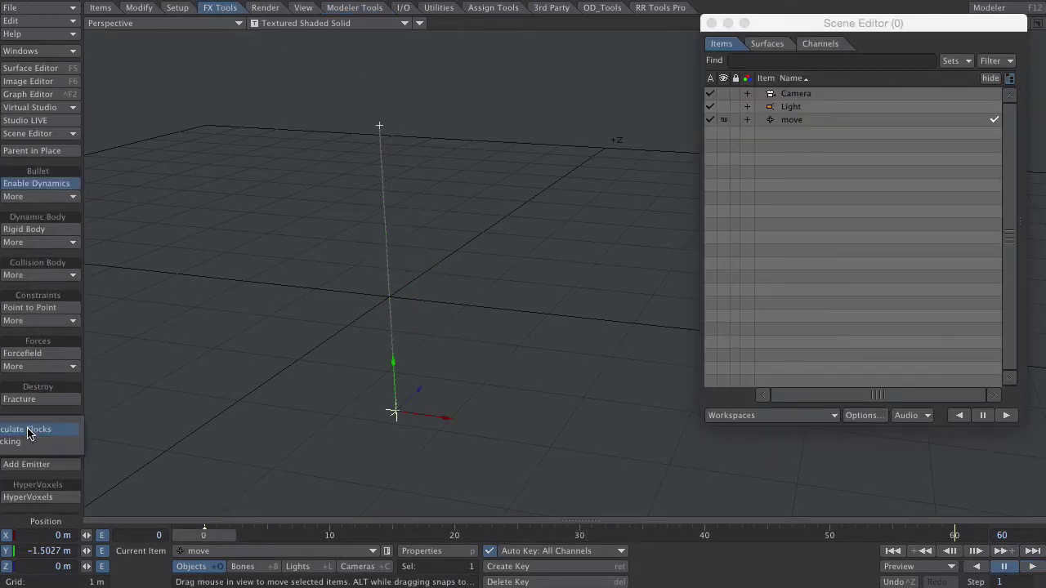
{"action": "left_click", "coordinate": [26, 441]}
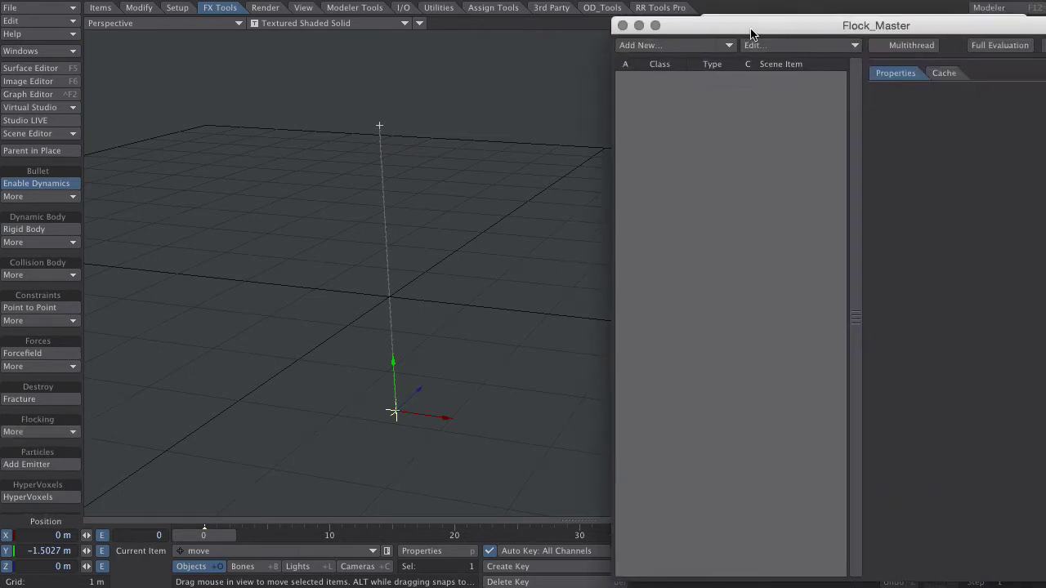
{"action": "left_click", "coordinate": [642, 43]}
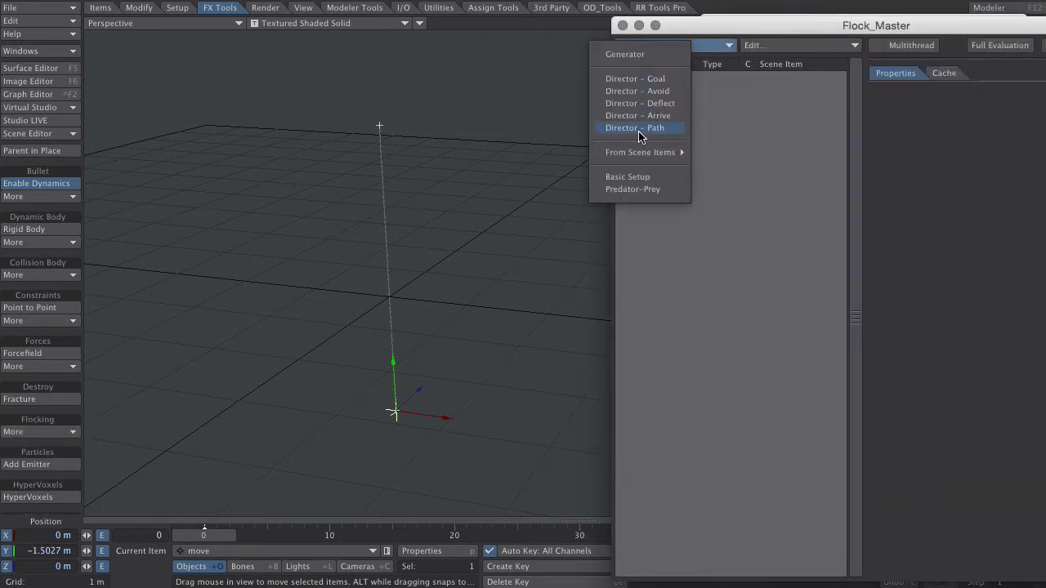
{"action": "left_click", "coordinate": [640, 128]}
{"action": "left_click", "coordinate": [623, 26]}
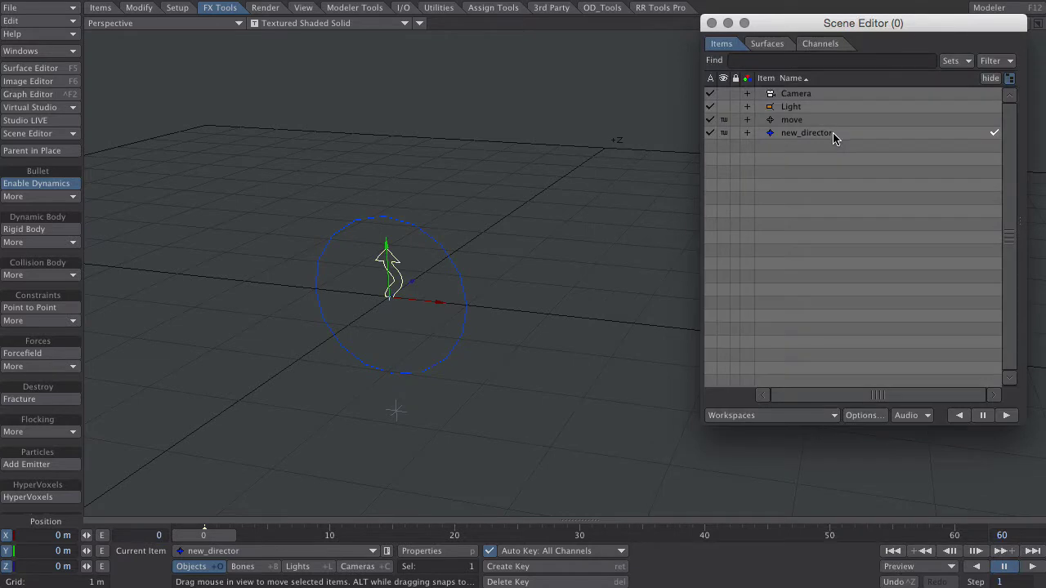
Parent new_director to the move null with Parent in Place off.
{"action": "left_click", "coordinate": [823, 136]}
{"action": "left_click_drag", "start_coordinate": [793, 137], "coordinate": [791, 120]}
{"action": "left_click", "coordinate": [458, 2]}
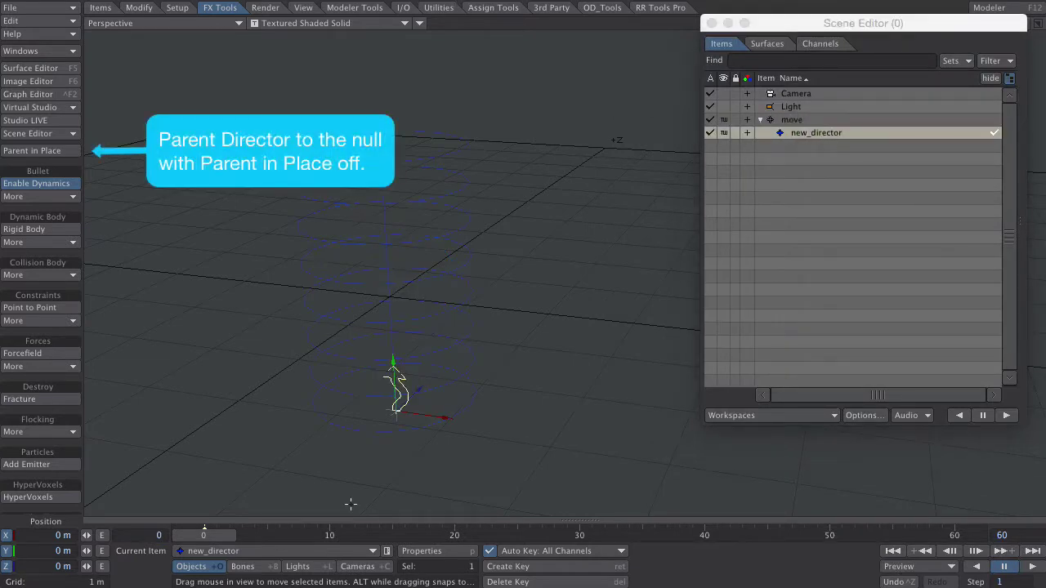
Offset the director from the null in the Top view to about -715 mm in X, and return to Perspective.
{"action": "key", "text": "2"}
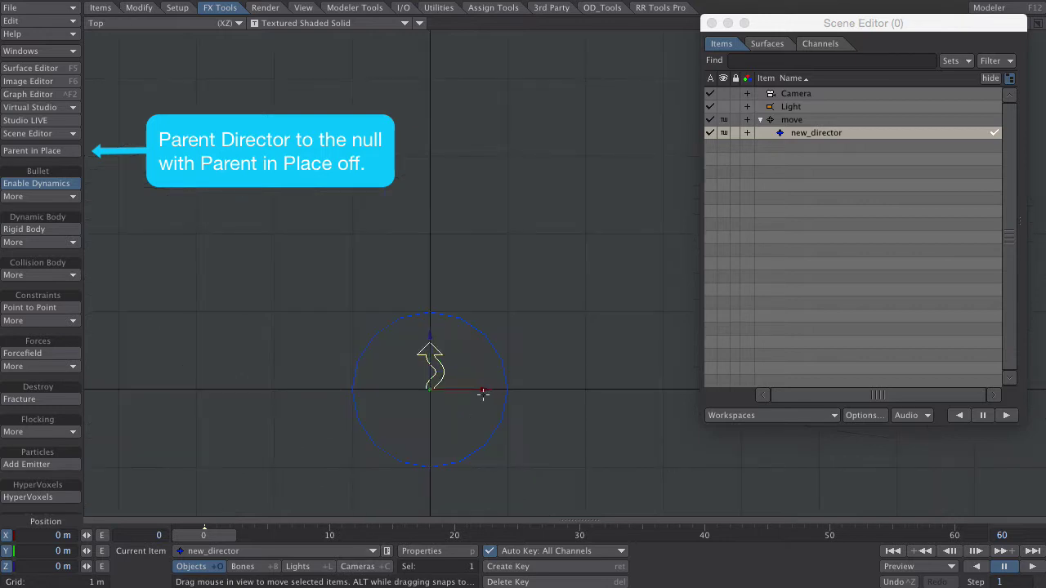
{"action": "left_click_drag", "start_coordinate": [481, 390], "coordinate": [424, 391]}
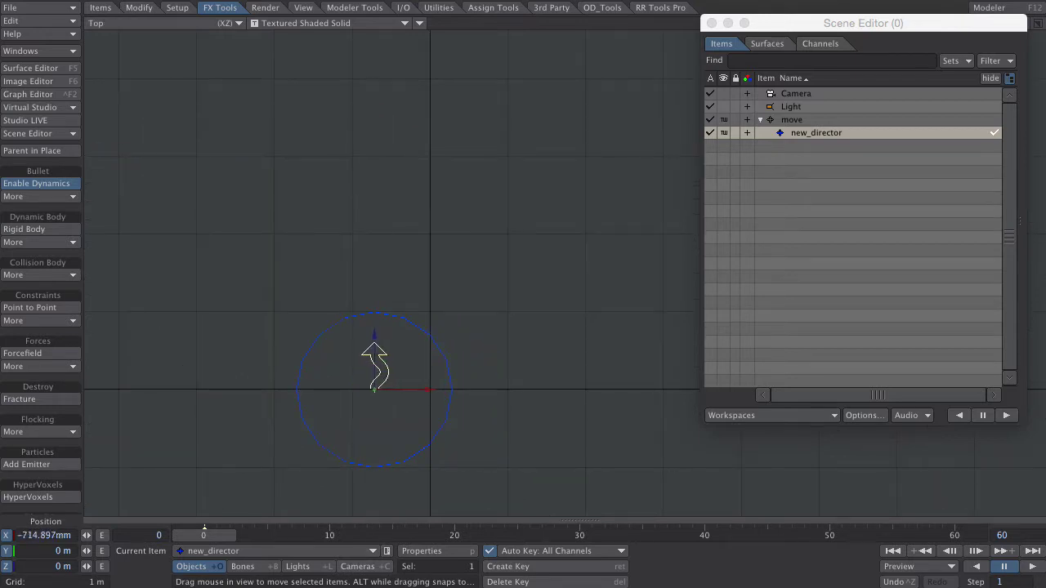
{"action": "key", "text": "4"}
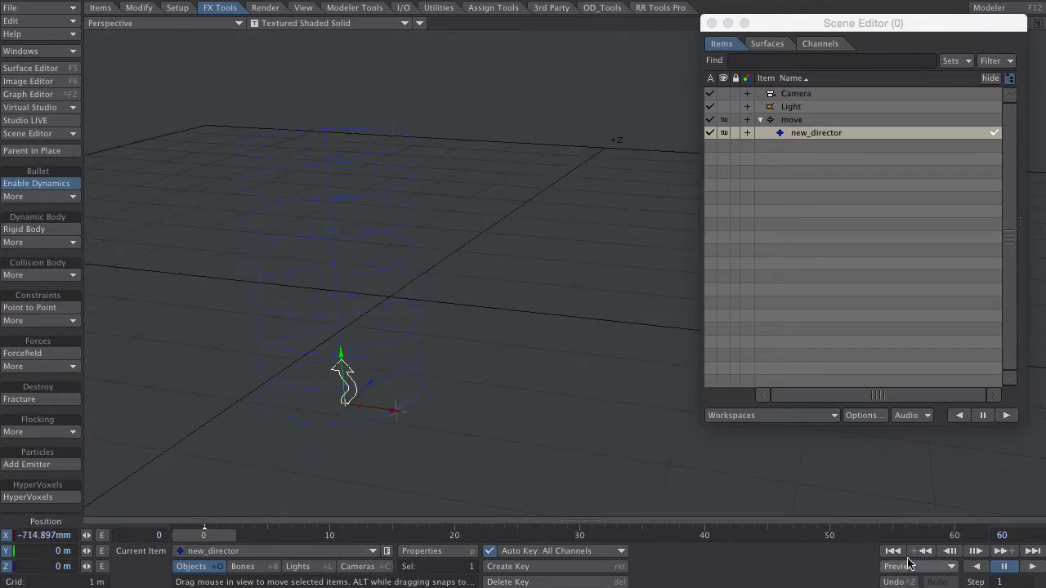
Set the move null's heading rotation at frame 60 to 360*3 degrees.
{"action": "left_click", "coordinate": [1000, 536]}
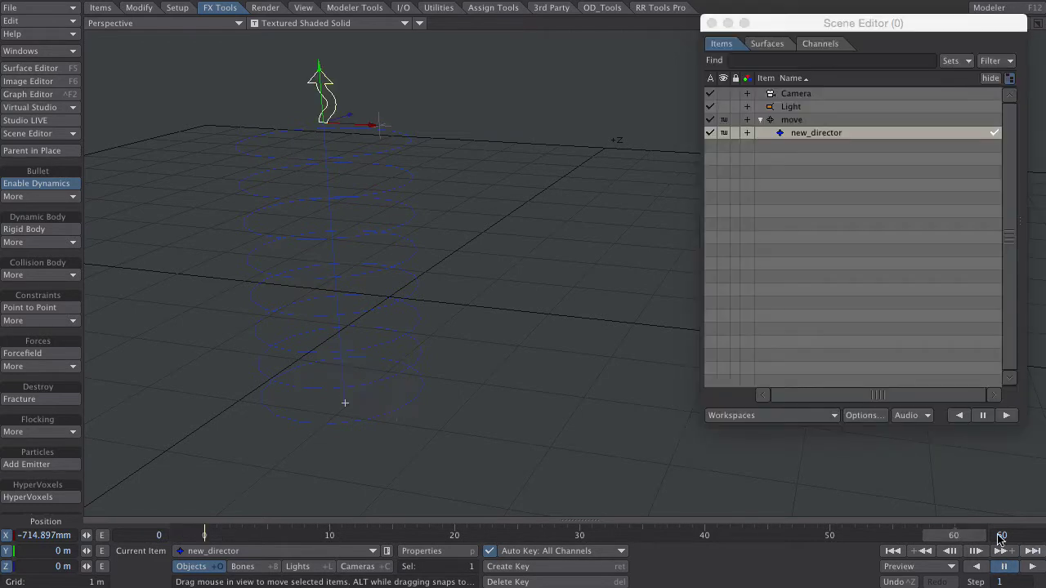
{"action": "left_click", "coordinate": [791, 120]}
{"action": "key", "text": "y"}
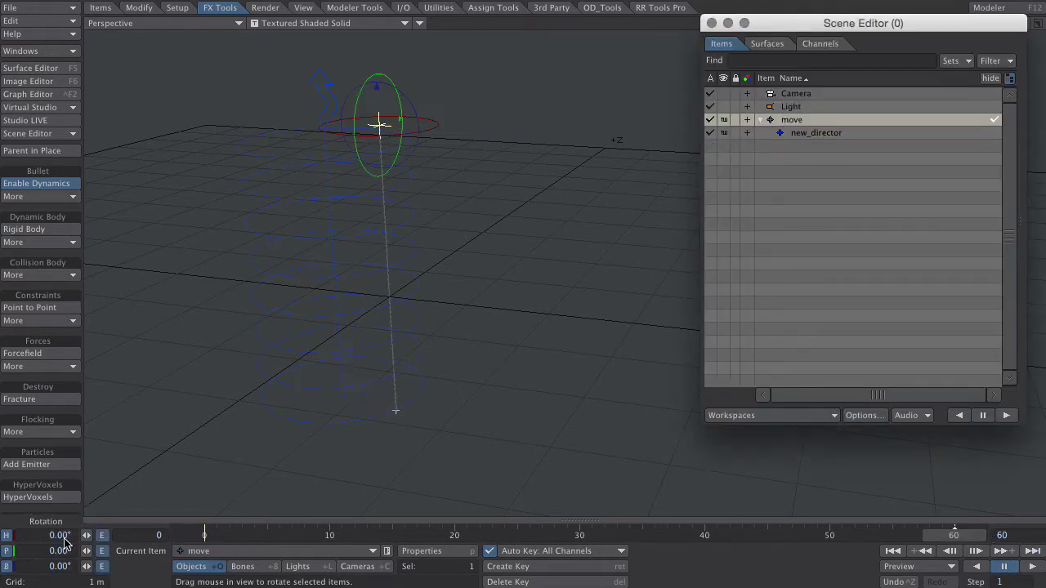
{"action": "left_click_drag", "start_coordinate": [44, 536], "coordinate": [102, 536]}
{"action": "type", "text": "360"}
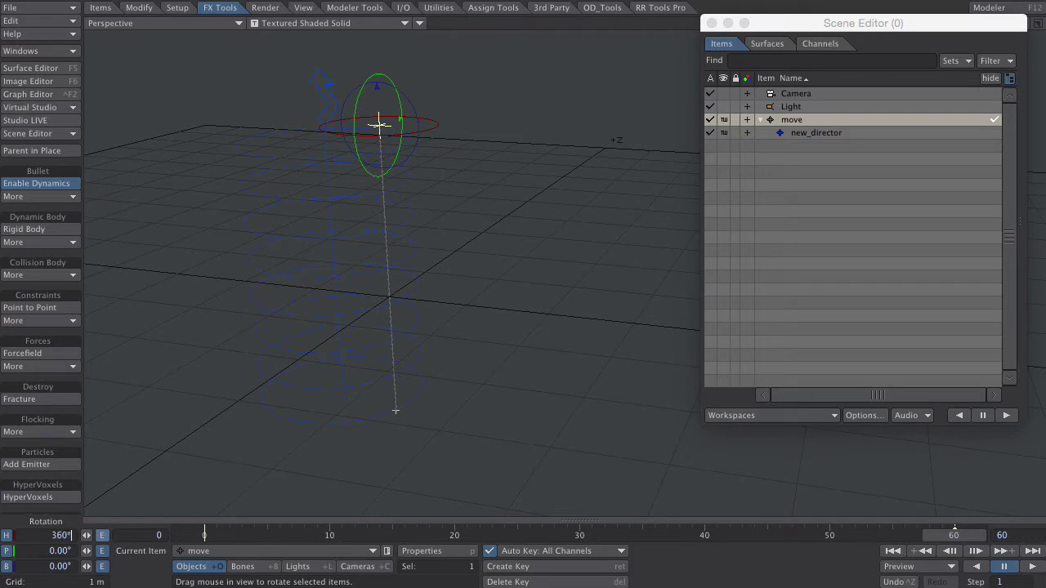
{"action": "type", "text": "*3"}
{"action": "key", "text": "Tab"}
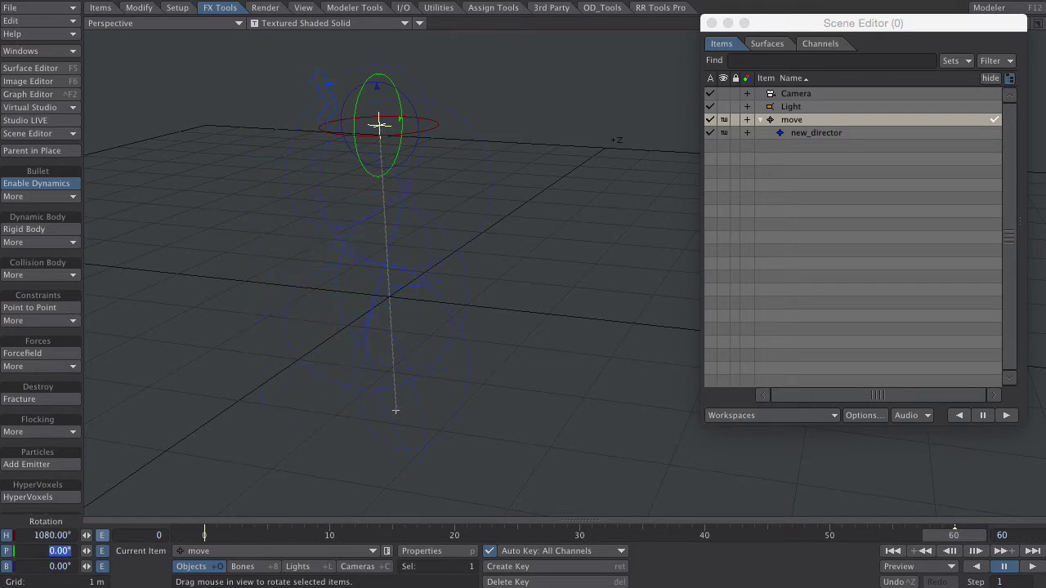
Play the null's rotating motion from the start and set the path director's Steps to 30.
{"action": "left_click", "coordinate": [892, 552]}
{"action": "left_click", "coordinate": [1029, 566]}
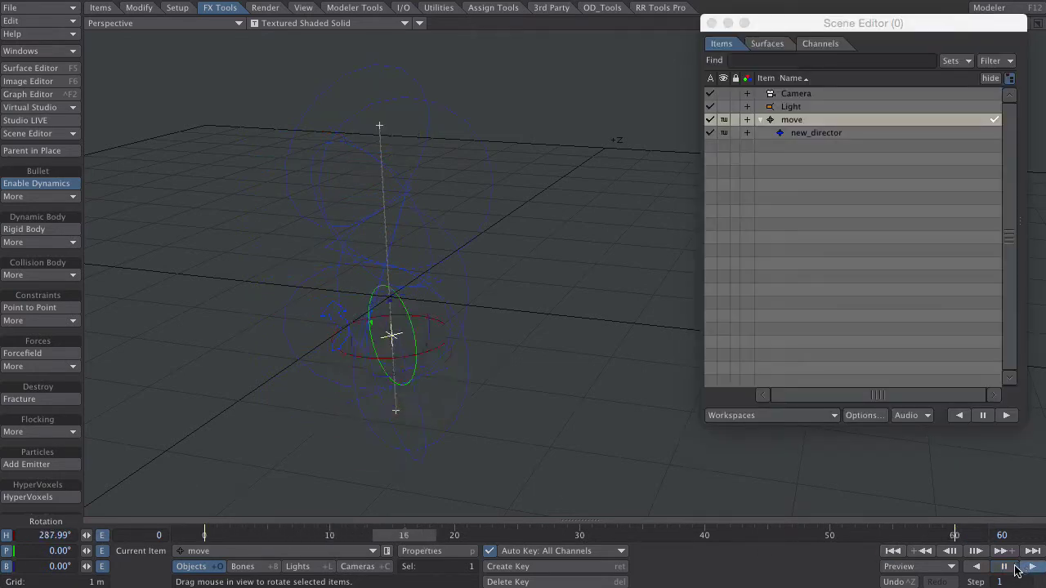
{"action": "left_click", "coordinate": [1005, 567]}
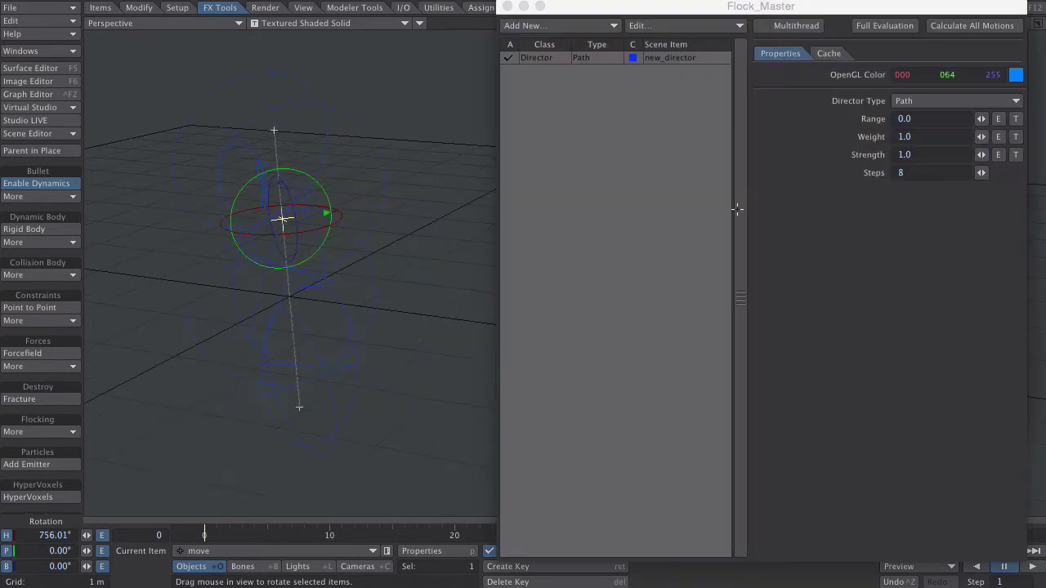
{"action": "left_click", "coordinate": [914, 174]}
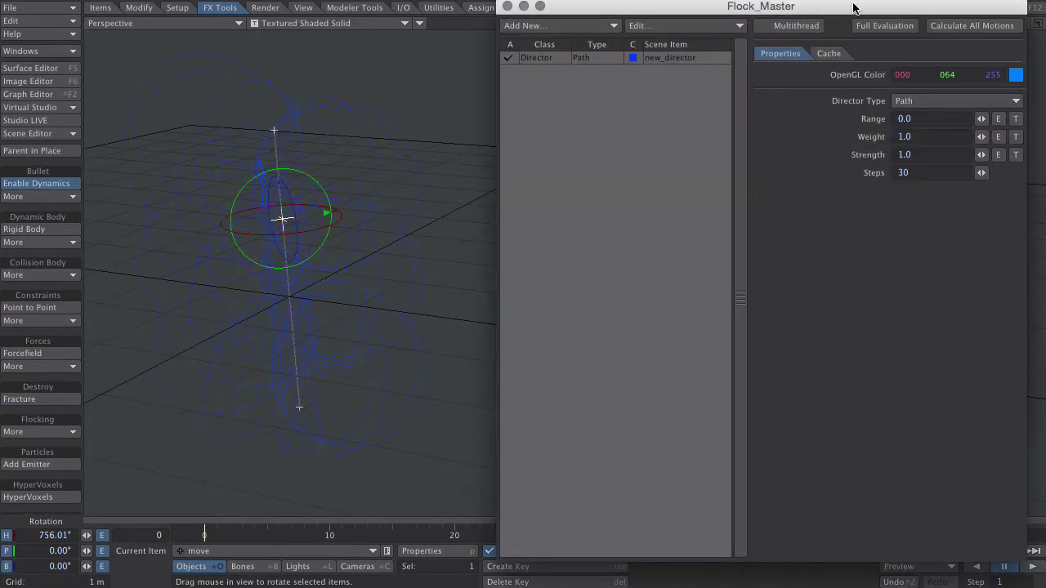
{"action": "left_click_drag", "start_coordinate": [853, 7], "coordinate": [878, 0]}
Scale new_director down to about 0.198 at frame 0.
{"action": "left_click", "coordinate": [893, 552]}
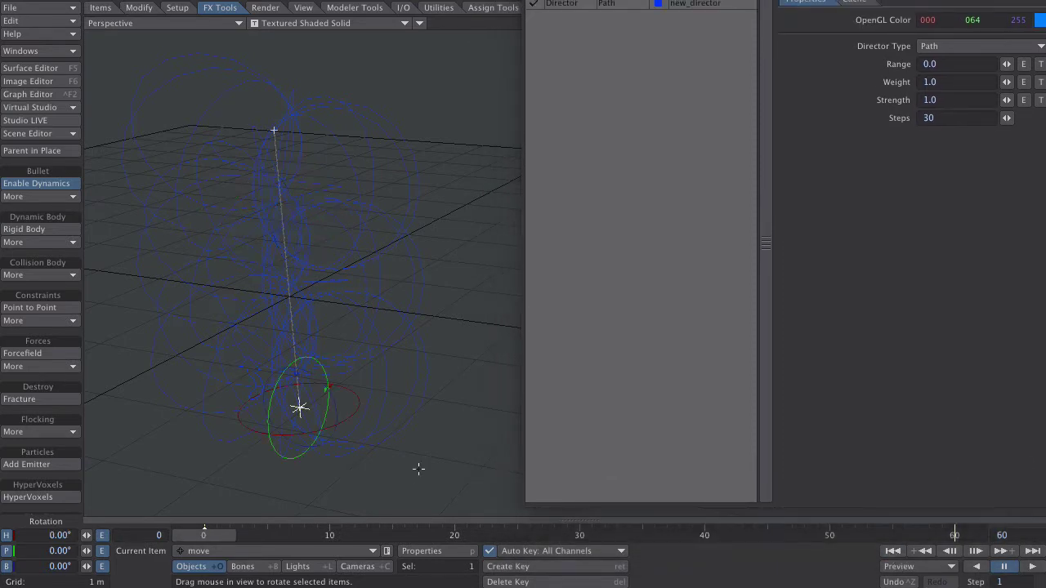
{"action": "key", "text": "h"}
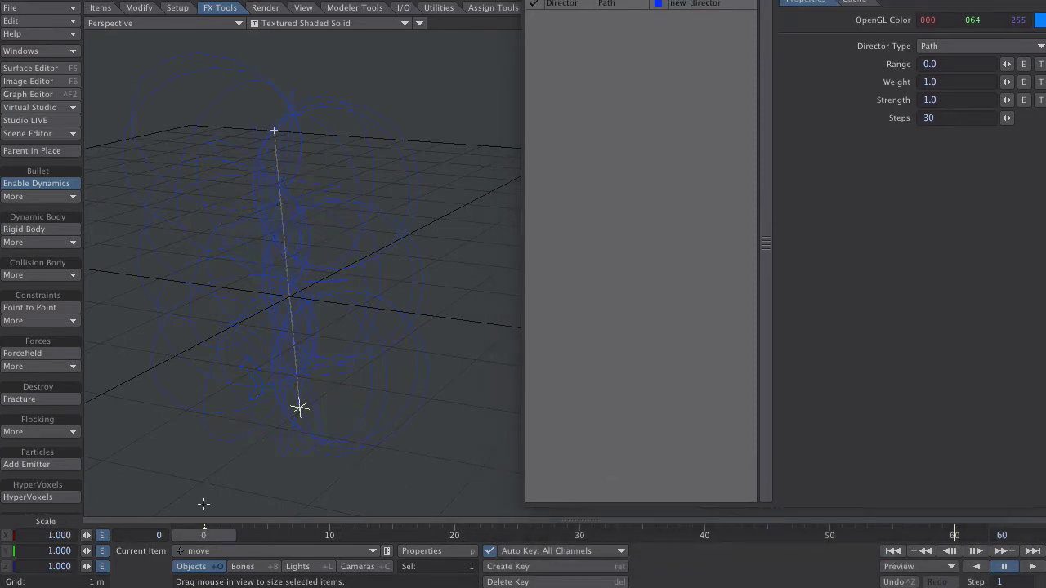
{"action": "left_click", "coordinate": [245, 552]}
{"action": "left_click", "coordinate": [250, 564]}
{"action": "left_click_drag", "start_coordinate": [250, 378], "coordinate": [252, 397]}
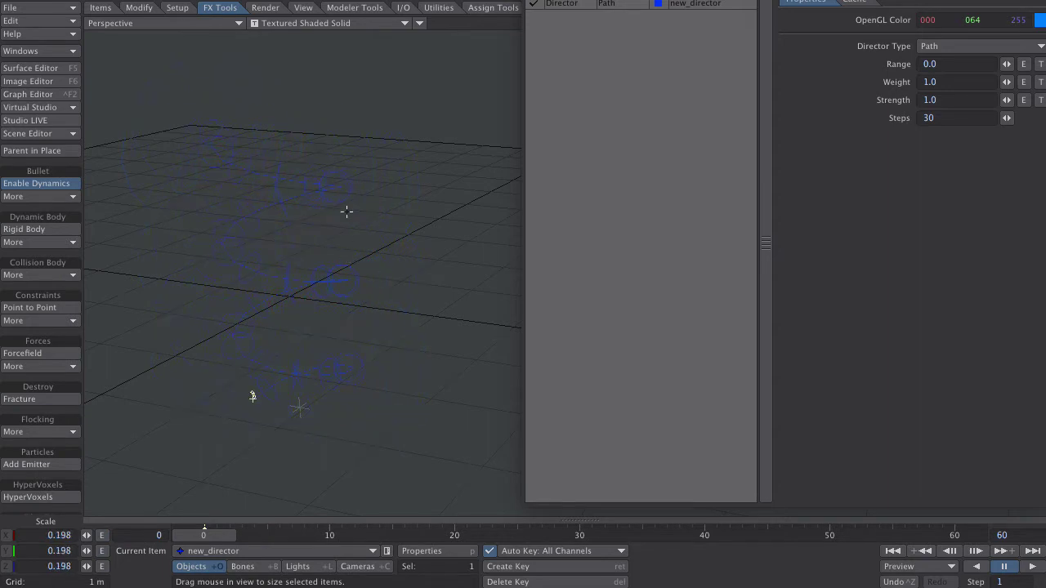
Change the path director's OpenGL colour to magenta by setting its red value to 255.
{"action": "left_click_drag", "start_coordinate": [347, 211], "coordinate": [346, 237], "text": "alt"}
{"action": "left_click_drag", "start_coordinate": [860, 0], "coordinate": [792, 11]}
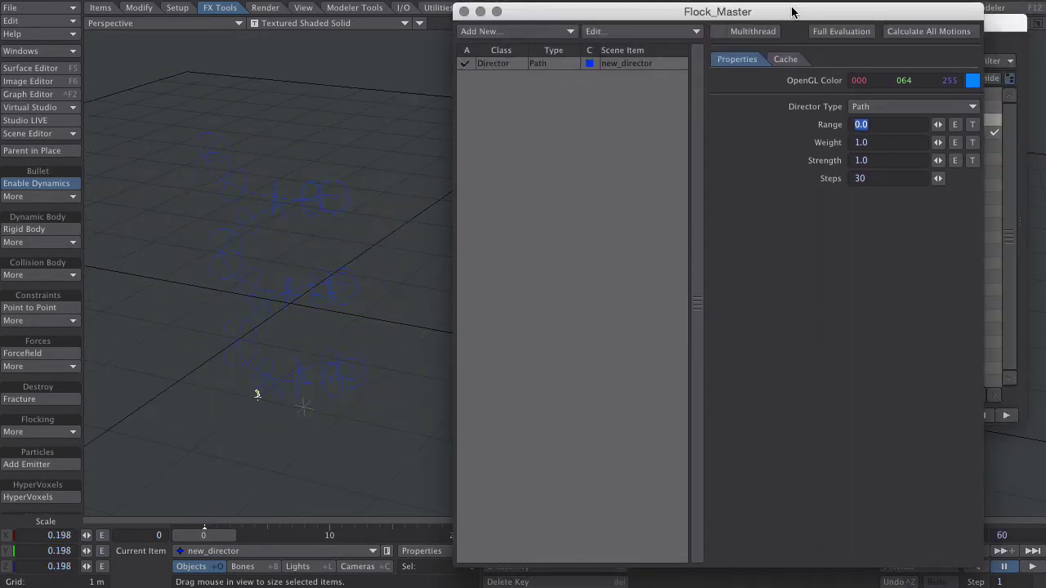
{"action": "left_click_drag", "start_coordinate": [860, 81], "coordinate": [944, 80]}
Keyframe the director's scale along its path, with about 0.12 at frame 42 and about 0.456 at frame 60.
{"action": "left_click_drag", "start_coordinate": [171, 161], "coordinate": [196, 204], "text": "alt"}
{"action": "mouse_move", "coordinate": [272, 407]}
{"action": "left_mouse_down", "text": "alt"}
{"action": "mouse_move", "coordinate": [259, 441]}
{"action": "mouse_move", "coordinate": [321, 474]}
{"action": "mouse_move", "coordinate": [259, 444]}
{"action": "mouse_move", "coordinate": [254, 403]}
{"action": "left_mouse_up", "text": "alt"}
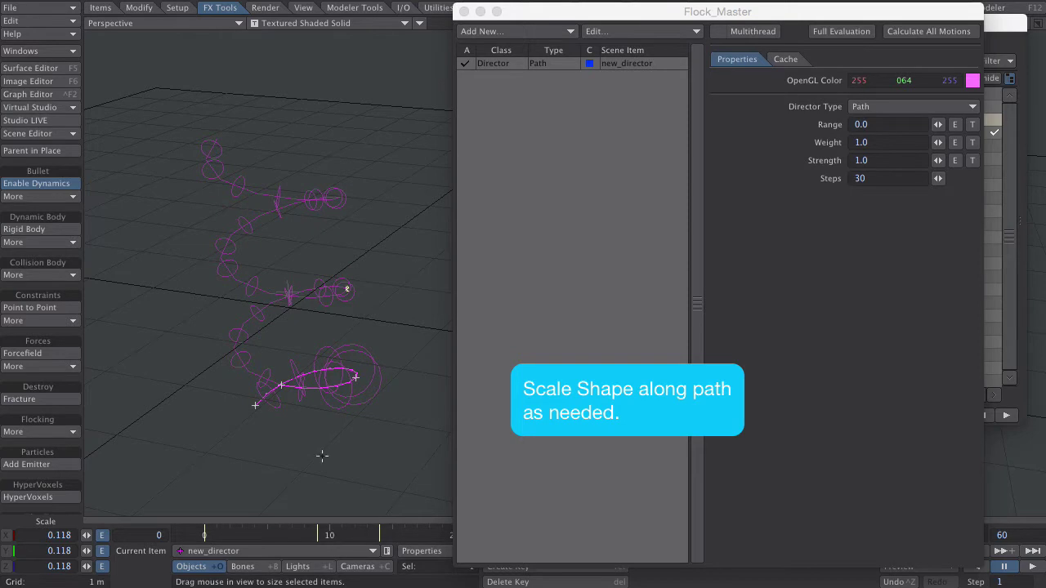
{"action": "left_click", "coordinate": [464, 12]}
{"action": "left_click_drag", "start_coordinate": [558, 539], "coordinate": [708, 539]}
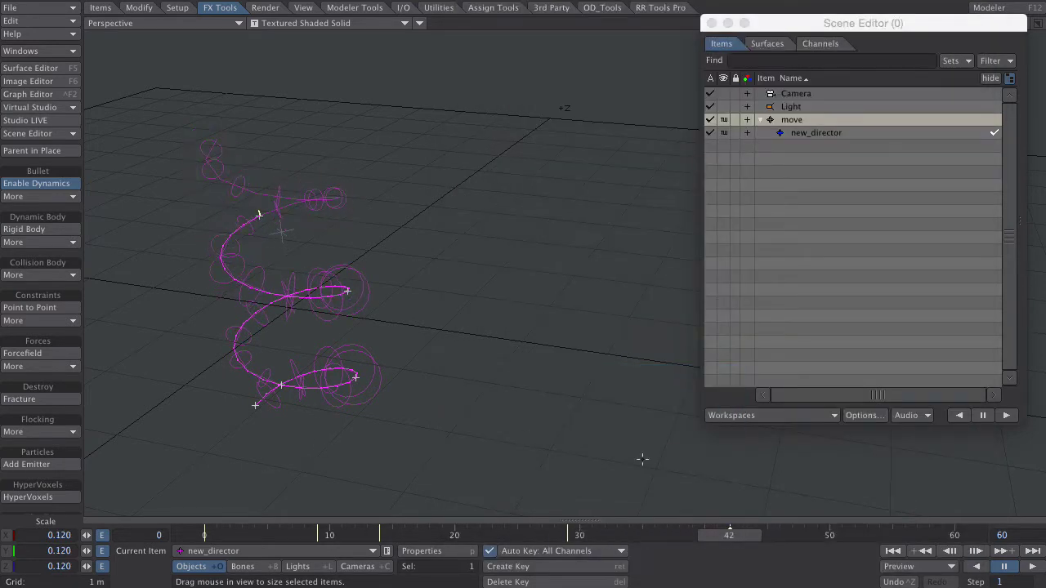
{"action": "left_click_drag", "start_coordinate": [907, 536], "coordinate": [944, 537]}
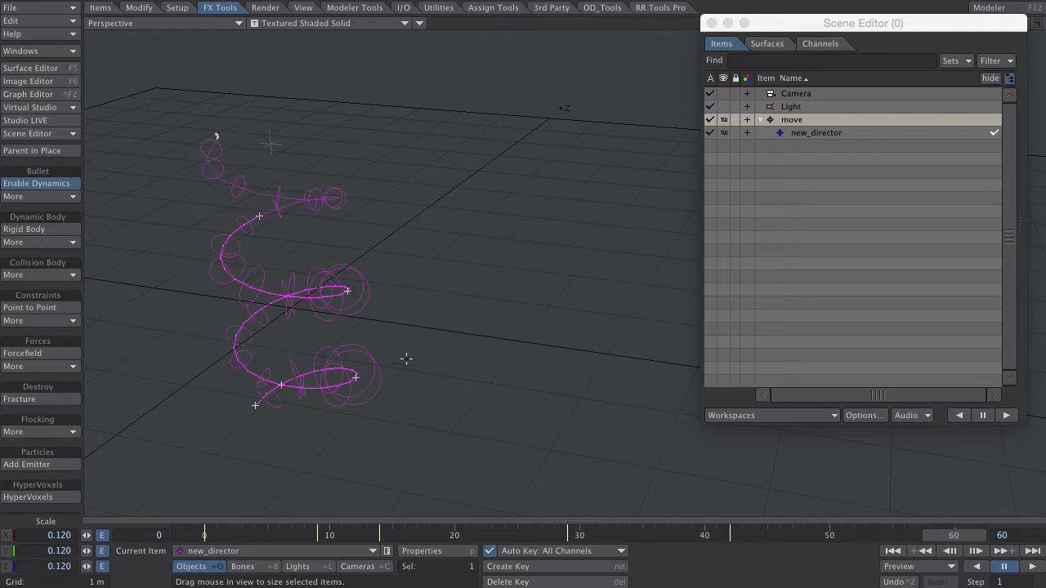
{"action": "left_click_drag", "start_coordinate": [406, 360], "coordinate": [441, 227]}
{"action": "left_click_drag", "start_coordinate": [296, 98], "coordinate": [289, 111], "text": "alt"}
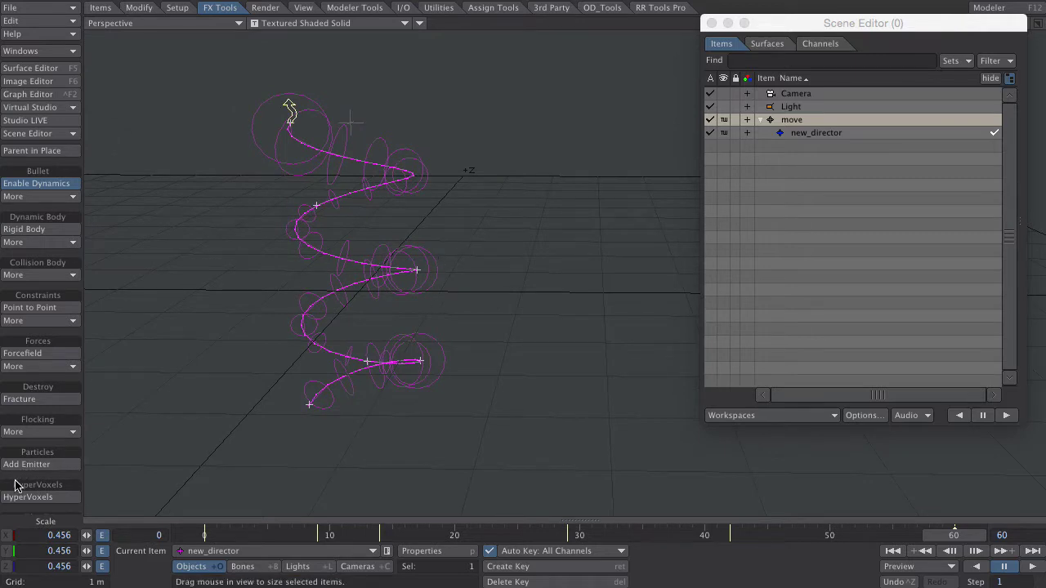
Add a flock Generator in Flock_Master and select it to show its properties.
{"action": "left_click", "coordinate": [16, 431]}
{"action": "left_click", "coordinate": [18, 435]}
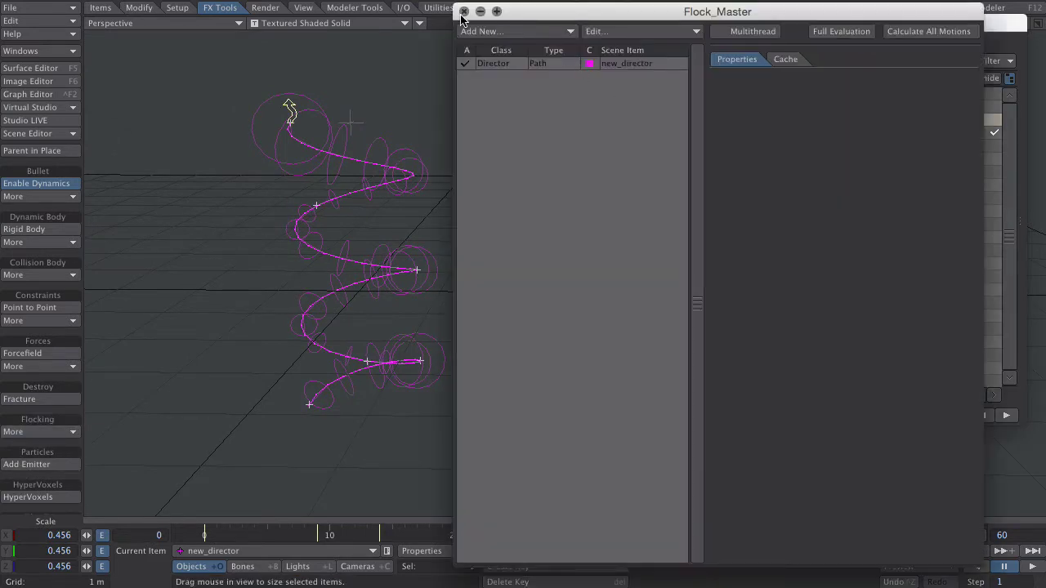
{"action": "left_click", "coordinate": [490, 31]}
{"action": "left_click", "coordinate": [482, 44]}
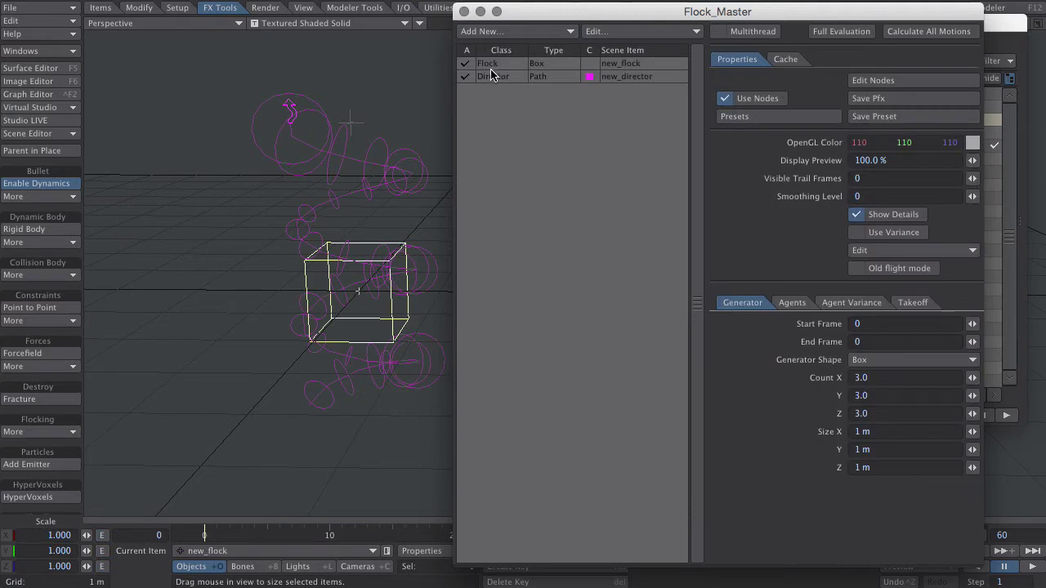
{"action": "left_click", "coordinate": [495, 65]}
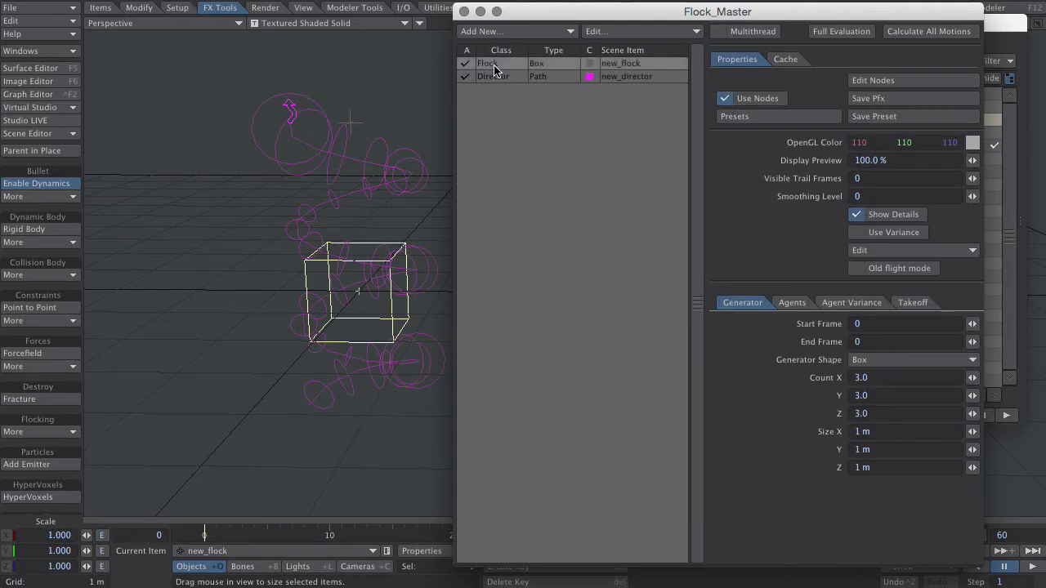
Set the flock generator's size to 200 mm in X, Y and Z and its generator shape to Sphere.
{"action": "left_click", "coordinate": [882, 431]}
{"action": "type", "text": "200mm"}
{"action": "key", "text": "Tab"}
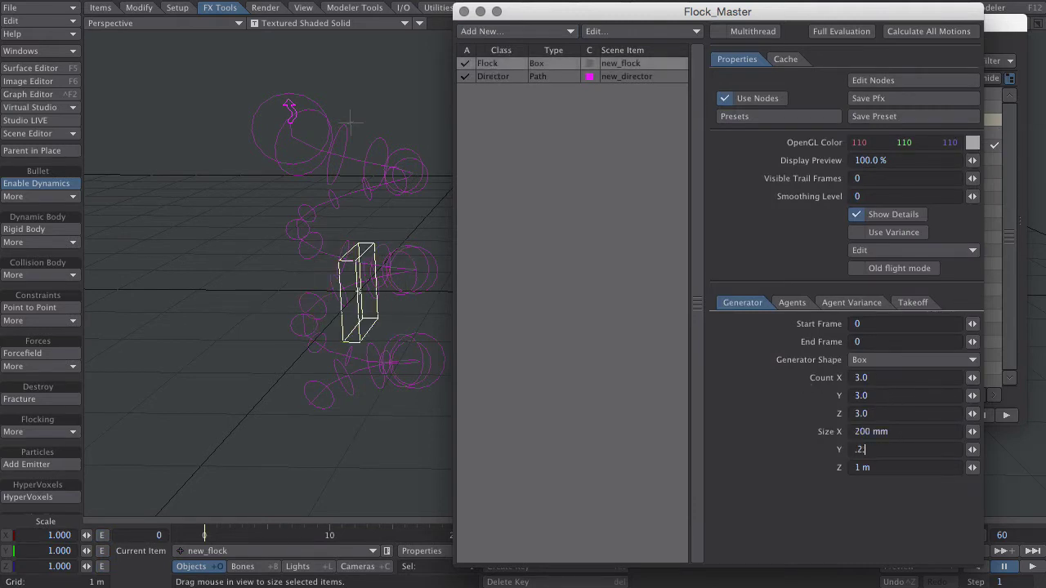
{"action": "type", "text": ".2"}
{"action": "key", "text": "Tab"}
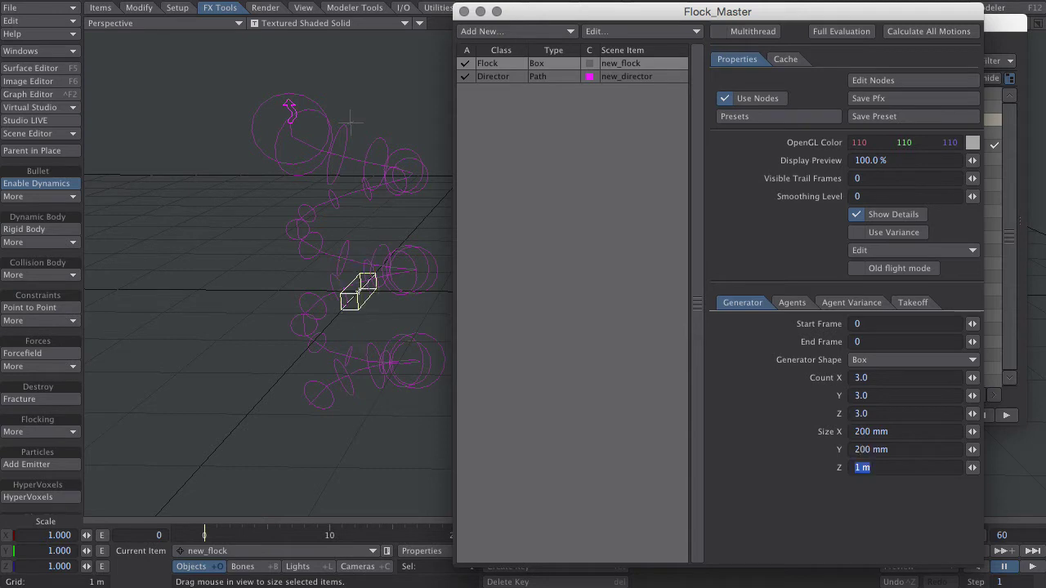
{"action": "type", "text": ".2"}
{"action": "key", "text": "Tab"}
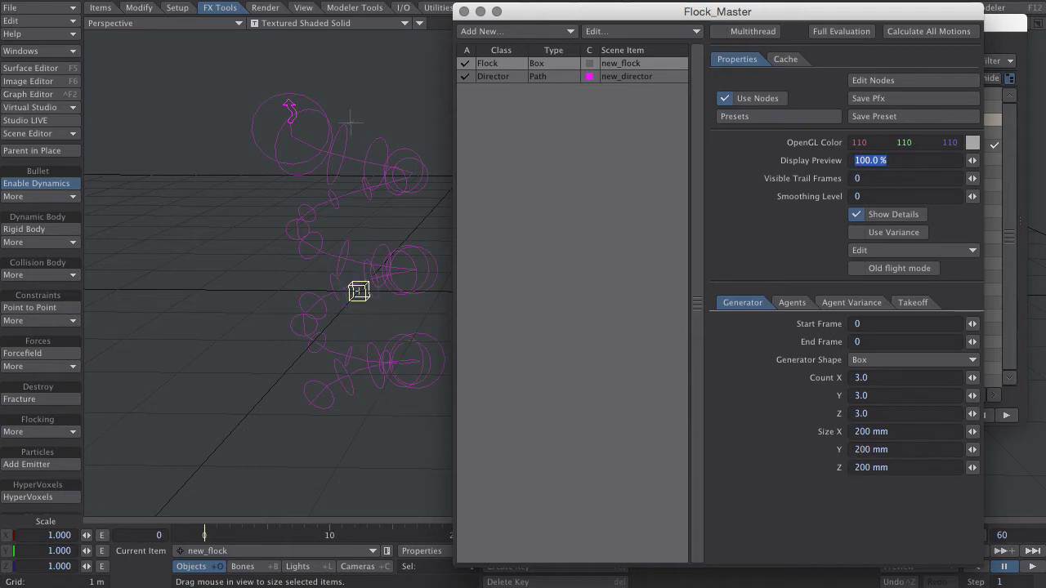
{"action": "left_click", "coordinate": [868, 361]}
{"action": "left_click", "coordinate": [868, 378]}
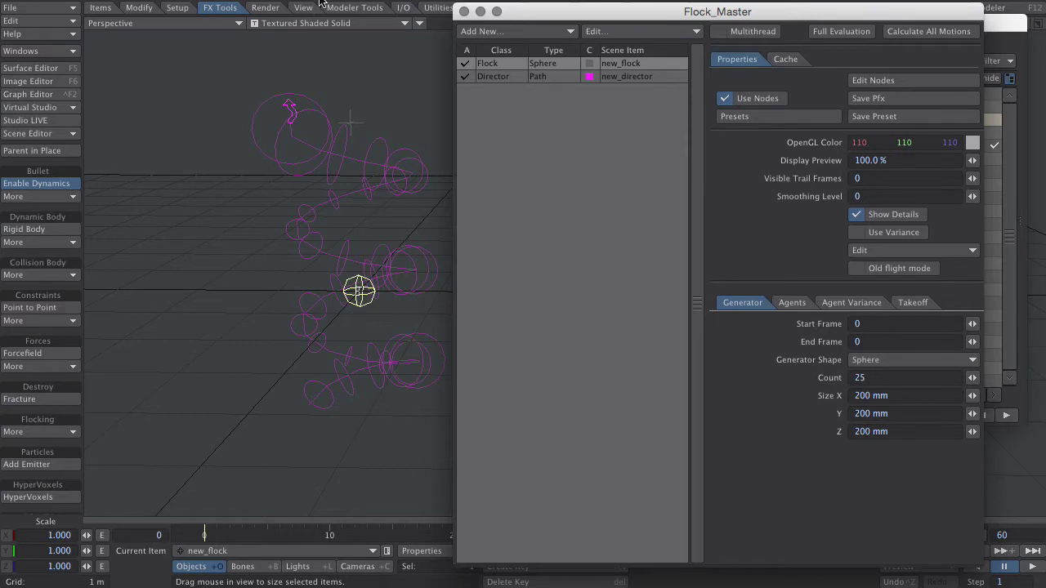
Move the flock generator from the origin and snap it to the path director's starting position at the spiral's base.
{"action": "left_click", "coordinate": [463, 12]}
{"action": "key", "text": "t"}
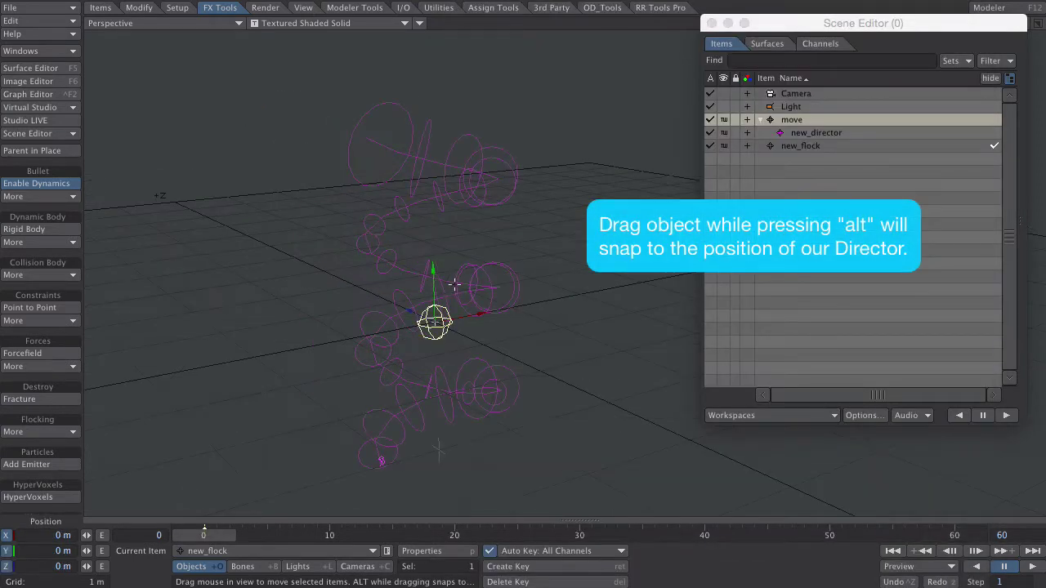
{"action": "left_click_drag", "start_coordinate": [375, 327], "coordinate": [381, 466]}
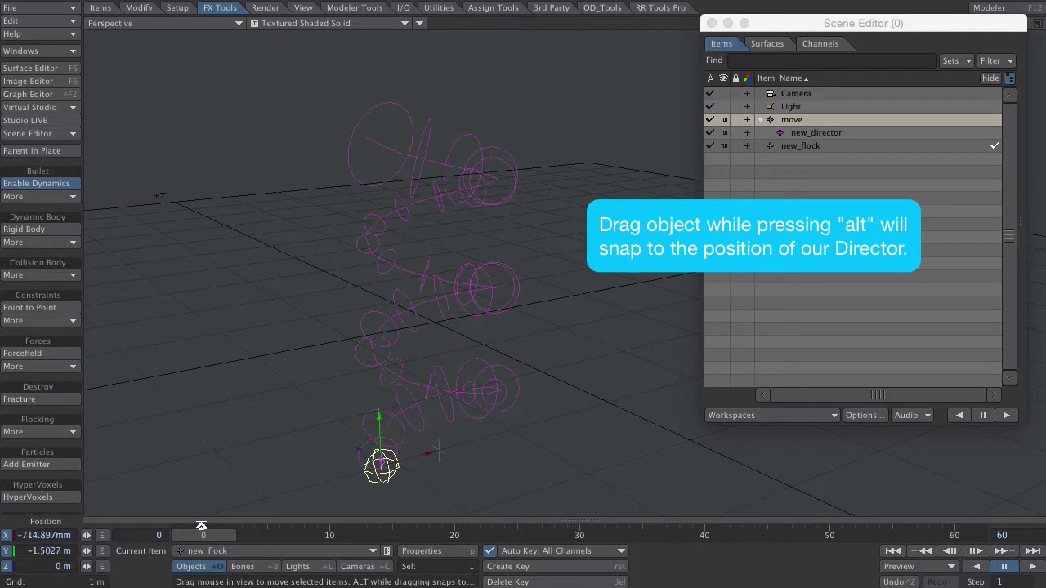
{"action": "left_click_drag", "start_coordinate": [435, 372], "coordinate": [413, 342], "text": "ctrl+alt"}
Reopen Flock_Master, calculate all motions and play the animation to preview the flock's movement.
{"action": "left_click", "coordinate": [18, 431]}
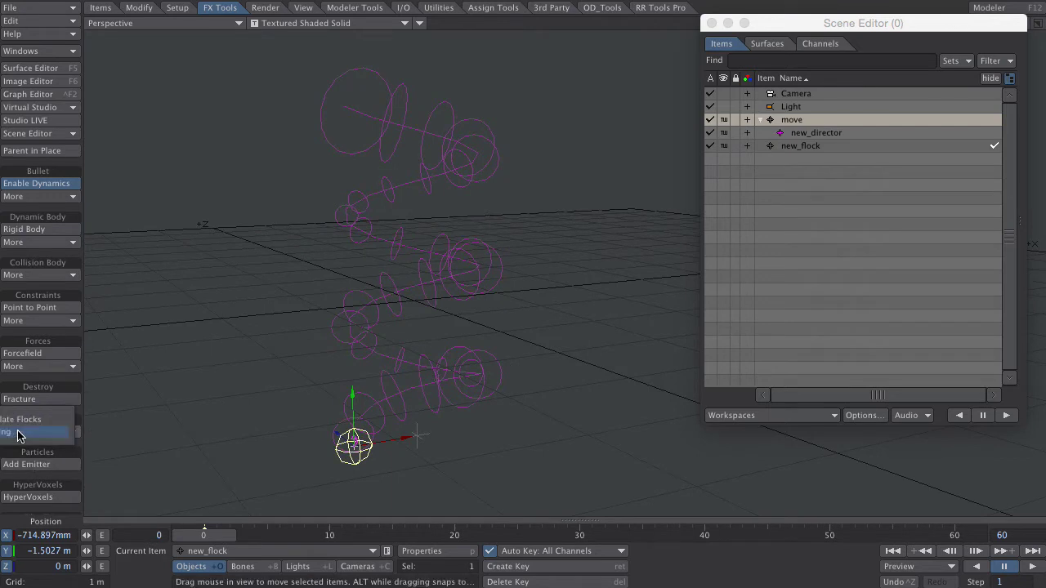
{"action": "left_click", "coordinate": [25, 412]}
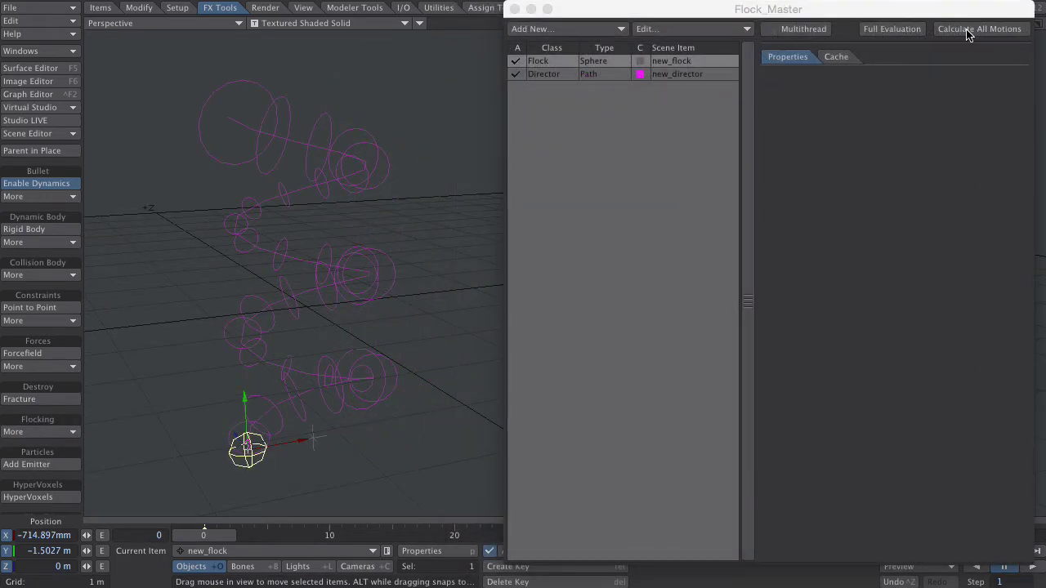
{"action": "left_click", "coordinate": [966, 32]}
{"action": "left_click_drag", "start_coordinate": [783, 11], "coordinate": [785, 1]}
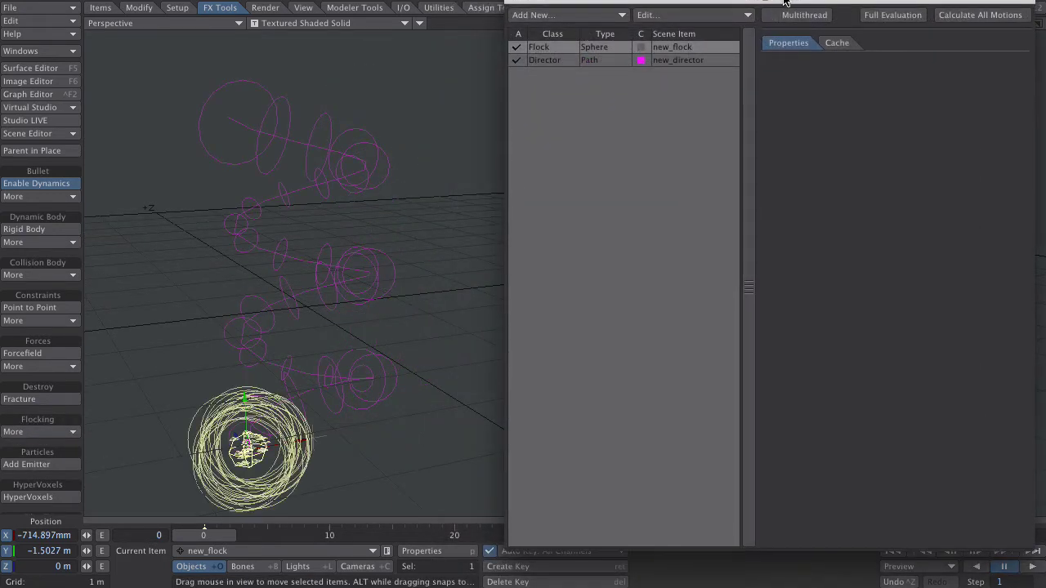
{"action": "left_click", "coordinate": [1032, 568]}
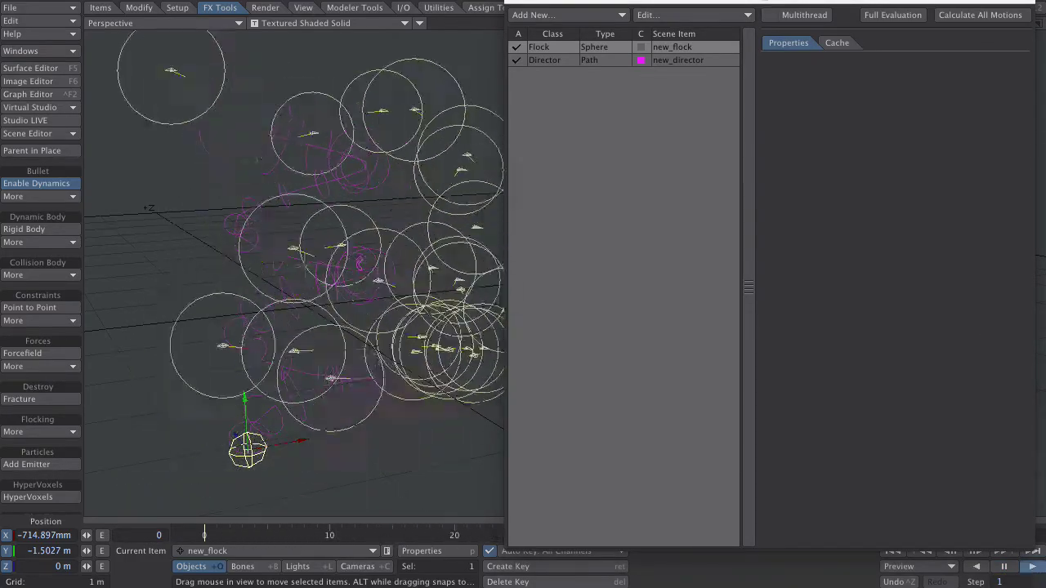
Set the flock agents' range, cohesion range and match velocity range to 20 mm each.
{"action": "left_click", "coordinate": [543, 46]}
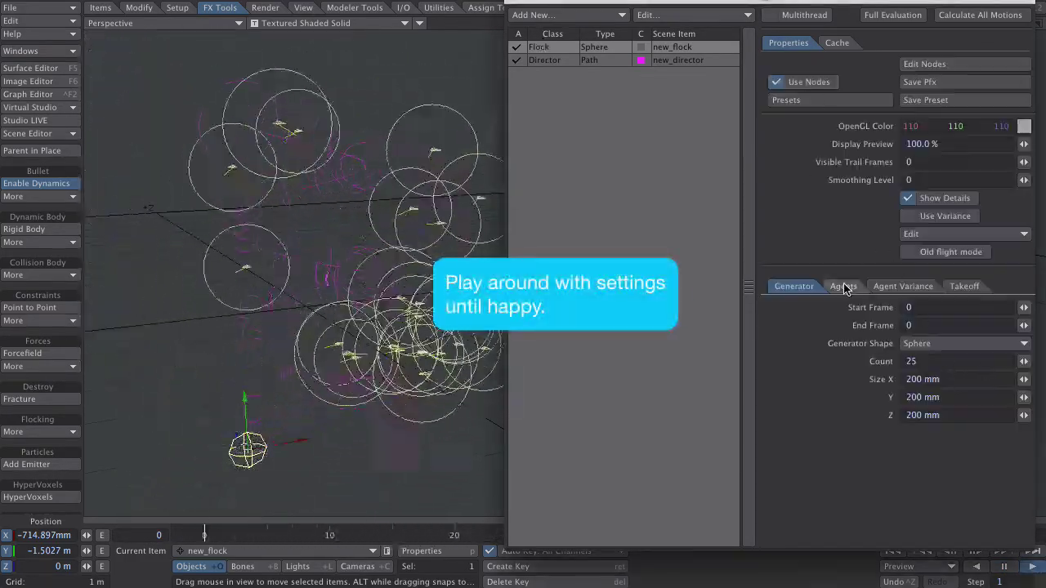
{"action": "left_click", "coordinate": [843, 286]}
{"action": "left_click", "coordinate": [950, 342]}
{"action": "type", "text": ".02"}
{"action": "key", "text": "Tab"}
{"action": "type", "text": ".02"}
{"action": "key", "text": "Tab"}
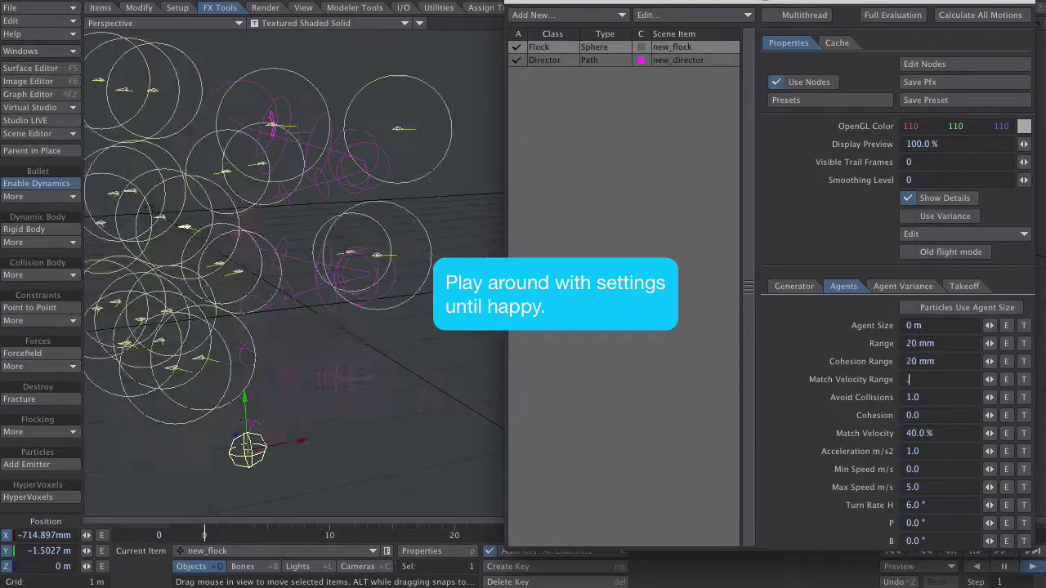
{"action": "type", "text": ".02"}
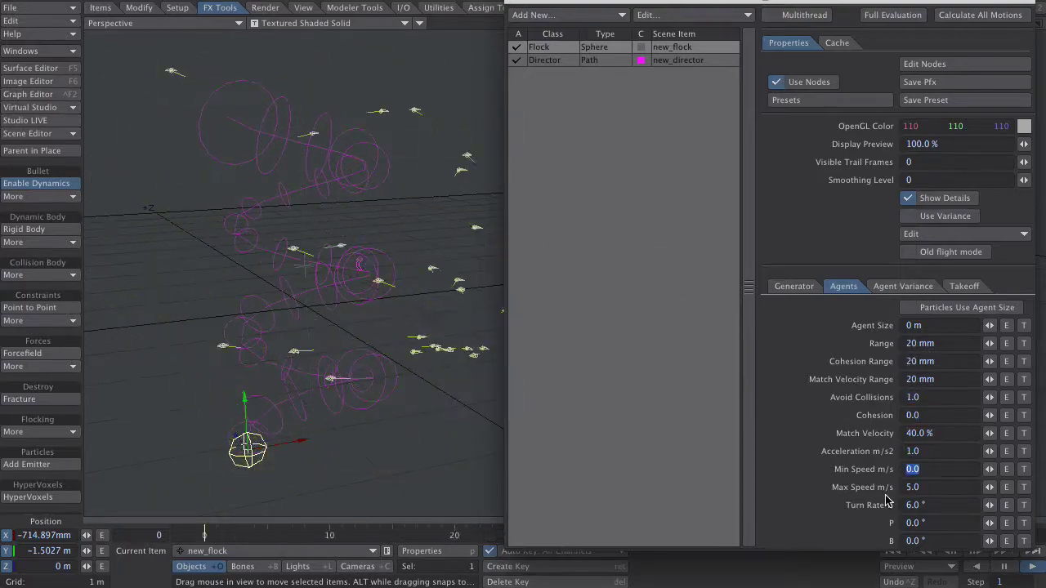
Set the agents' acceleration to 3 m/s², recalculate all motions and pause the flock playback.
{"action": "left_click", "coordinate": [906, 451]}
{"action": "type", "text": "3"}
{"action": "key", "text": "Tab"}
{"action": "left_click", "coordinate": [980, 15]}
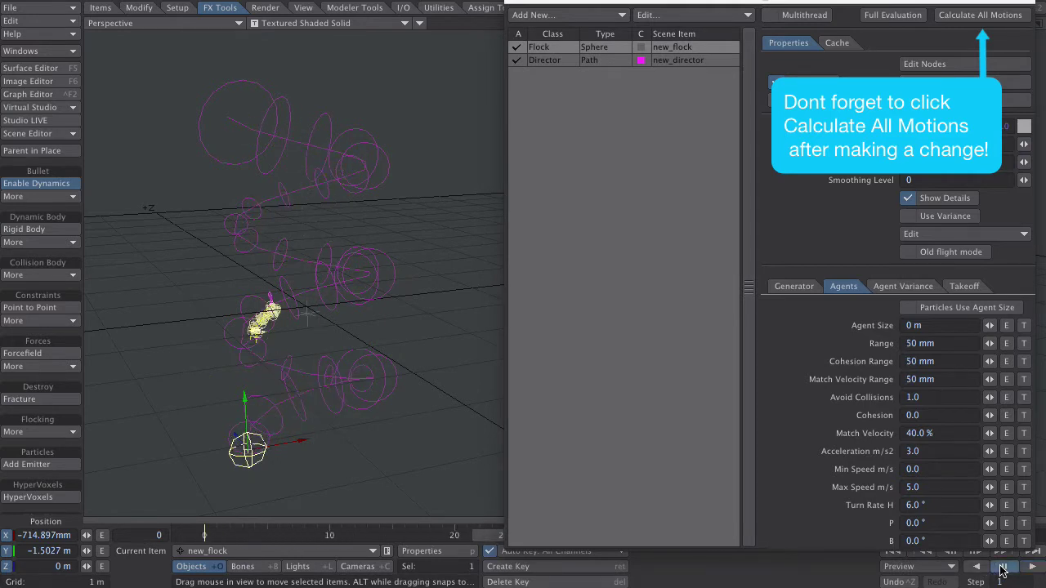
{"action": "left_click", "coordinate": [1003, 567]}
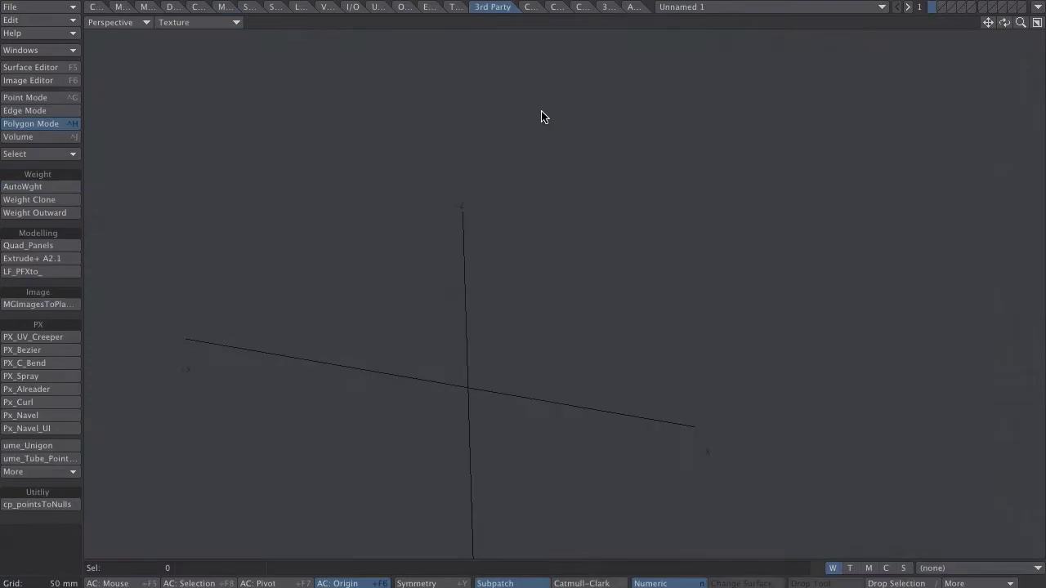
In Modeler, import the saved .pfx file as curves with the LF_PFXto_ plugin.
{"action": "left_click", "coordinate": [25, 277]}
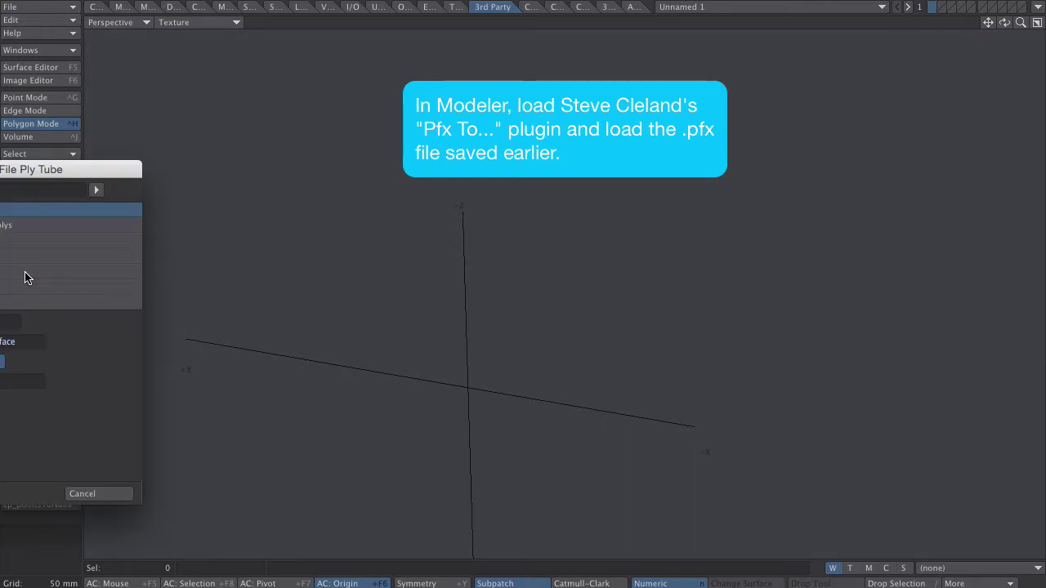
{"action": "left_click_drag", "start_coordinate": [62, 169], "coordinate": [266, 154]}
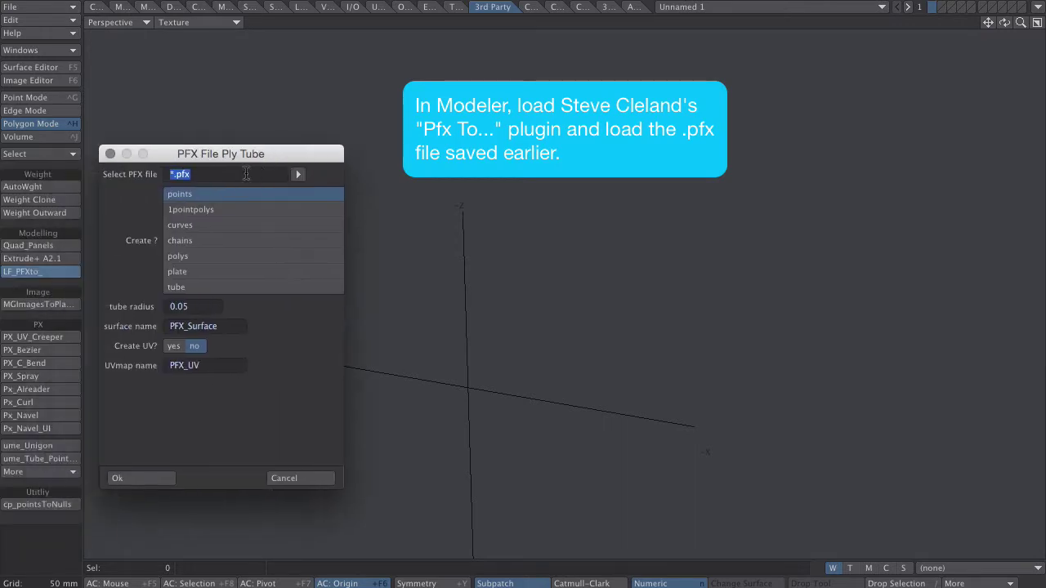
{"action": "left_click", "coordinate": [196, 226]}
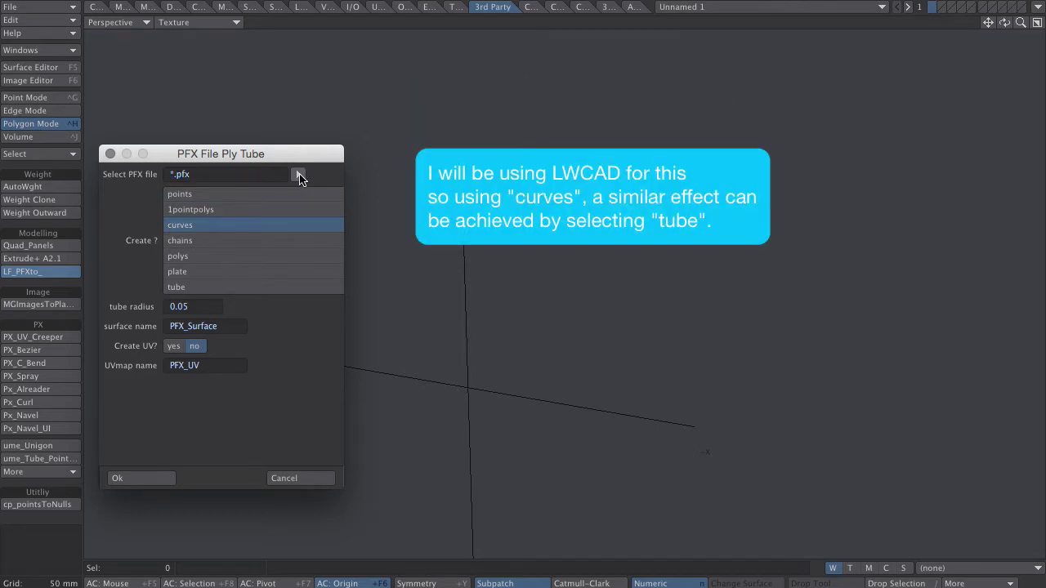
{"action": "left_click", "coordinate": [299, 174]}
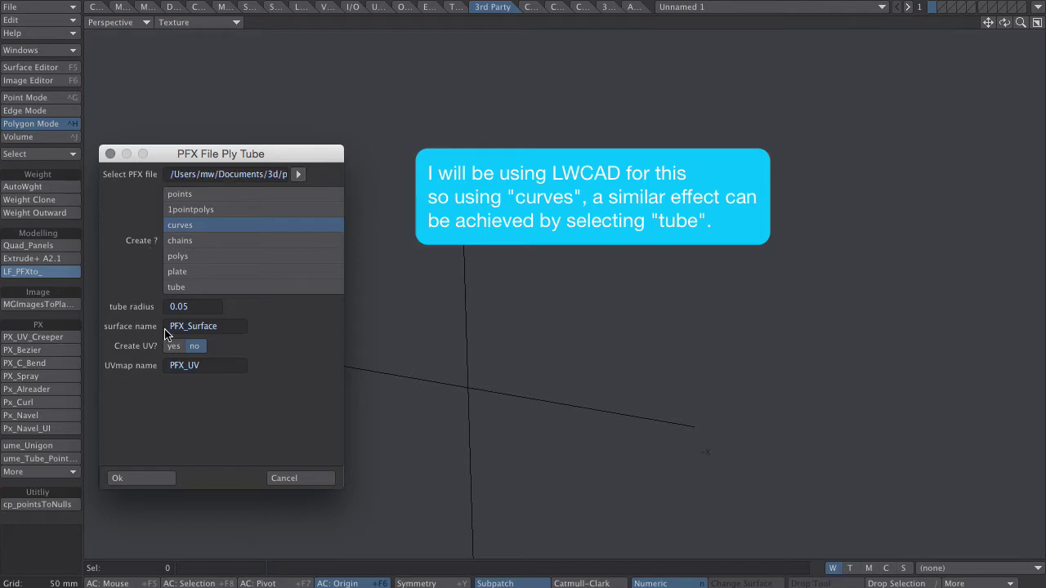
{"action": "left_click", "coordinate": [131, 478]}
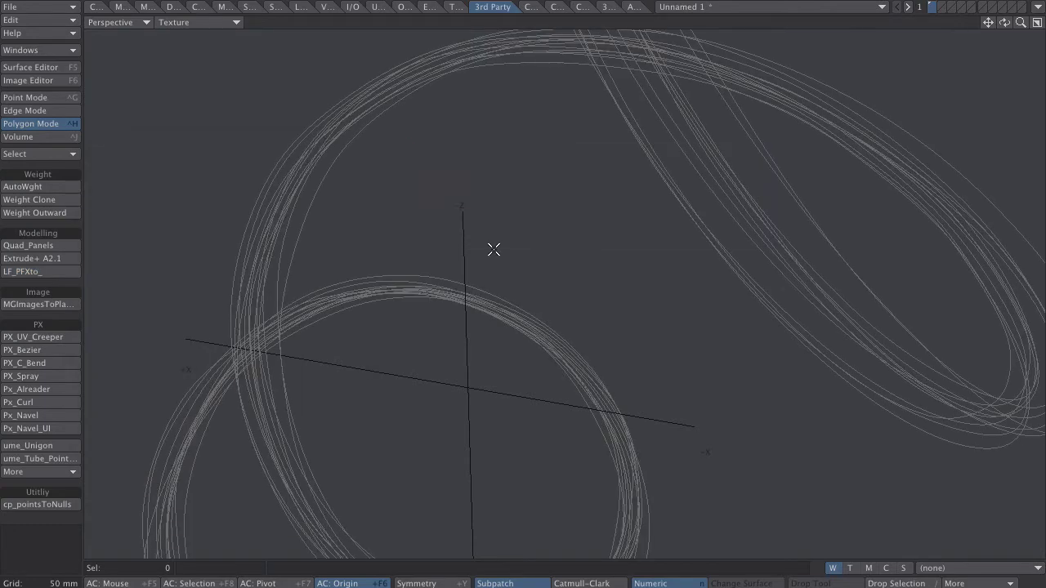
Fit the imported spiral curves in the Perspective view, inspect them from several angles and display them in Color Wireframe.
{"action": "key", "text": "a"}
{"action": "mouse_move", "coordinate": [605, 259]}
{"action": "left_mouse_down", "text": "alt"}
{"action": "mouse_move", "coordinate": [617, 261]}
{"action": "mouse_move", "coordinate": [692, 137]}
{"action": "mouse_move", "coordinate": [502, 260]}
{"action": "mouse_move", "coordinate": [432, 266]}
{"action": "left_mouse_up", "text": "alt"}
{"action": "left_click_drag", "start_coordinate": [171, 21], "coordinate": [171, 2]}
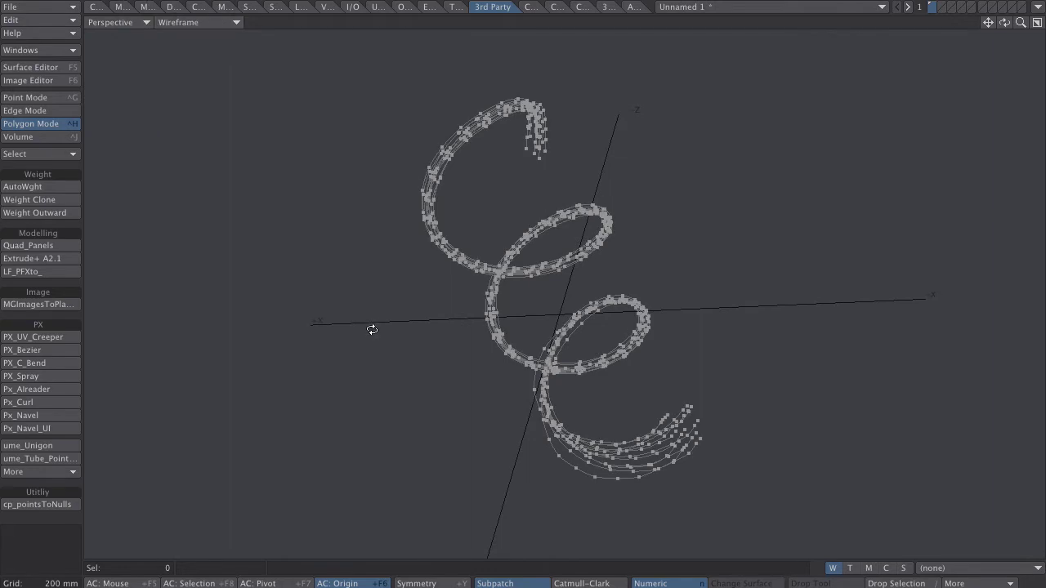
{"action": "left_click_drag", "start_coordinate": [372, 329], "coordinate": [613, 321], "text": "alt"}
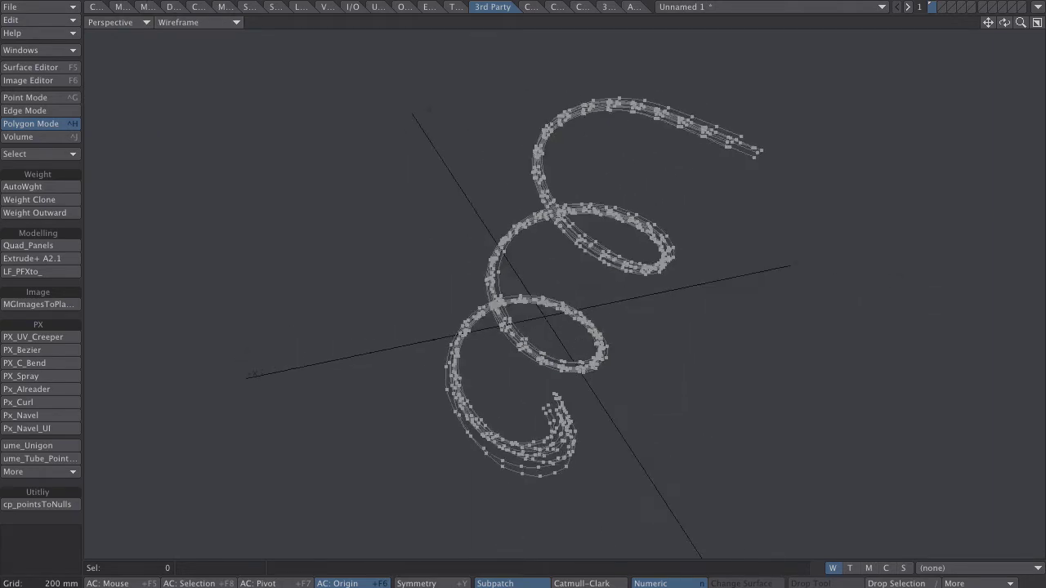
{"action": "left_click_drag", "start_coordinate": [564, 181], "coordinate": [555, 186], "text": "alt"}
{"action": "left_click", "coordinate": [531, 9]}
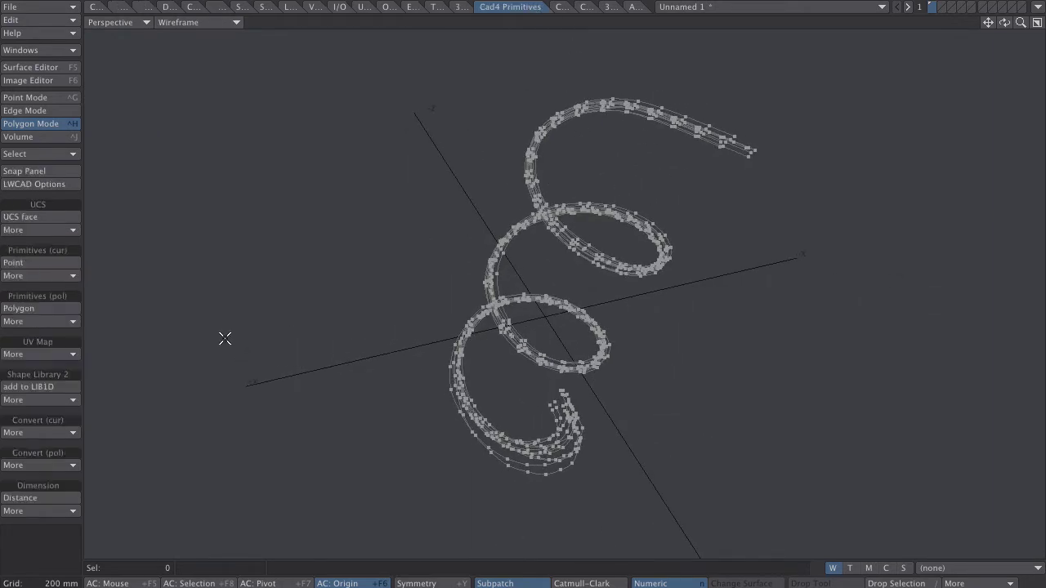
{"action": "left_click", "coordinate": [191, 24]}
{"action": "left_click", "coordinate": [186, 41]}
{"action": "mouse_move", "coordinate": [384, 327]}
{"action": "left_mouse_down", "text": "alt"}
{"action": "mouse_move", "coordinate": [422, 362]}
{"action": "mouse_move", "coordinate": [545, 289]}
{"action": "left_mouse_up", "text": "alt"}
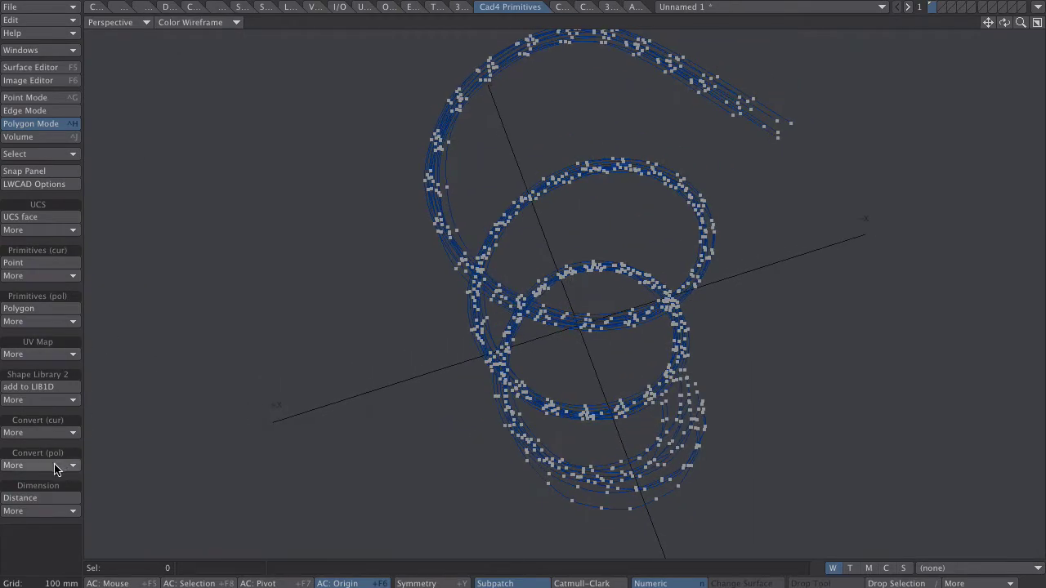
Convert the spiral curves with LWcur To PolyLine, using poly-line mode and a curve division of 1.
{"action": "left_click", "coordinate": [36, 432]}
{"action": "mouse_move", "coordinate": [49, 444]}
{"action": "left_click", "coordinate": [135, 440]}
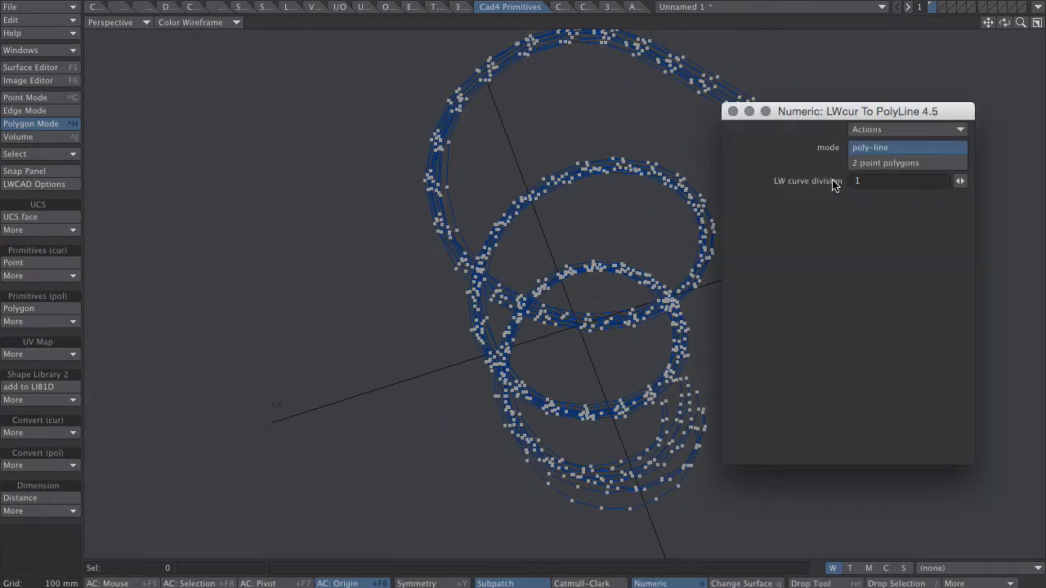
{"action": "left_click", "coordinate": [733, 112]}
{"action": "left_click", "coordinate": [561, 7]}
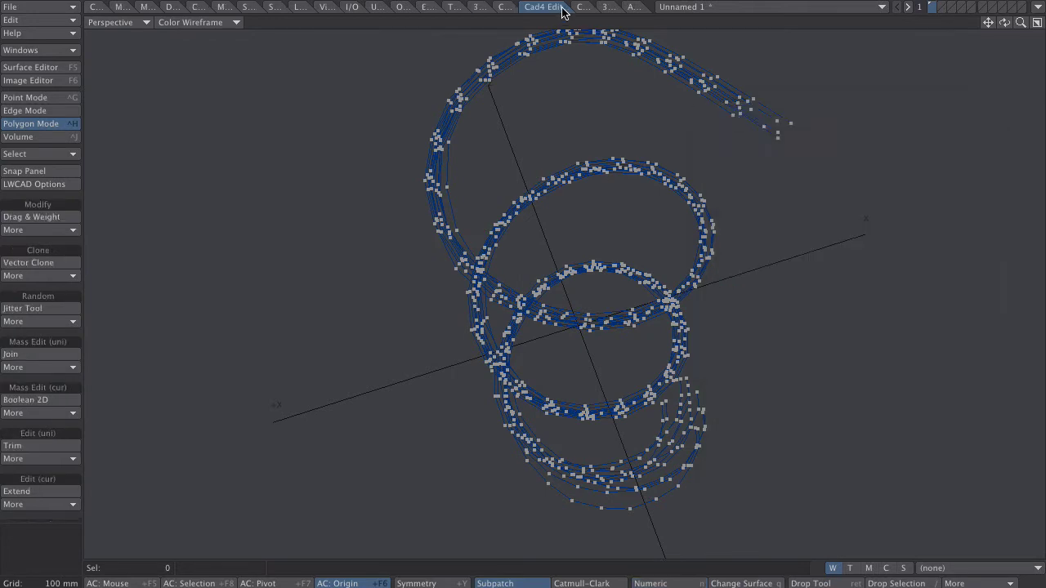
{"action": "key", "text": "Return"}
Join the converted segments into continuous strands, check them with a selection across the spiral, and clear the selection.
{"action": "mouse_move", "coordinate": [467, 237]}
{"action": "left_mouse_down"}
{"action": "mouse_move", "coordinate": [477, 265]}
{"action": "mouse_move", "coordinate": [438, 263]}
{"action": "left_mouse_up"}
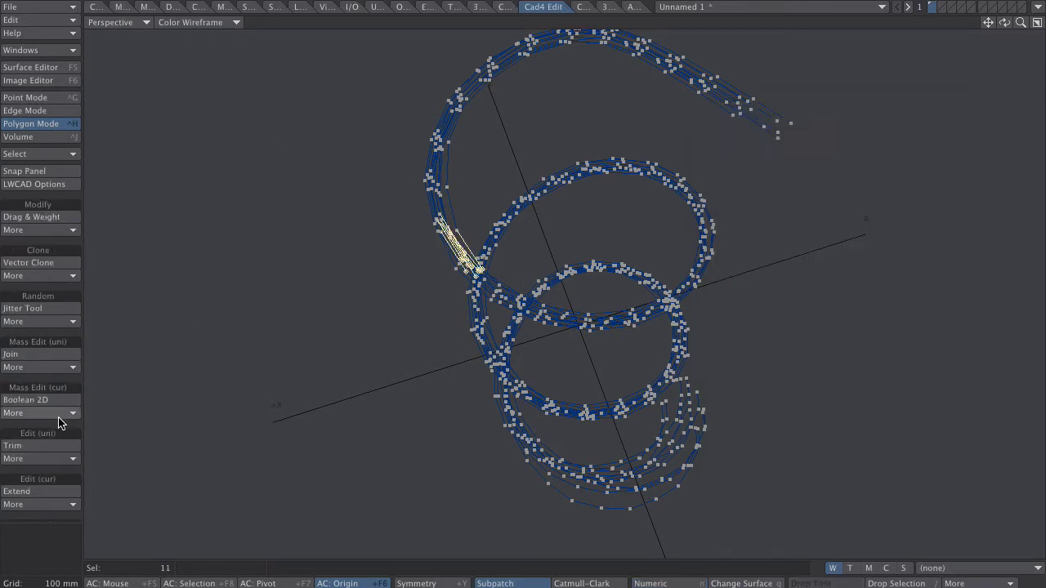
{"action": "left_click", "coordinate": [57, 424]}
{"action": "left_click", "coordinate": [49, 354]}
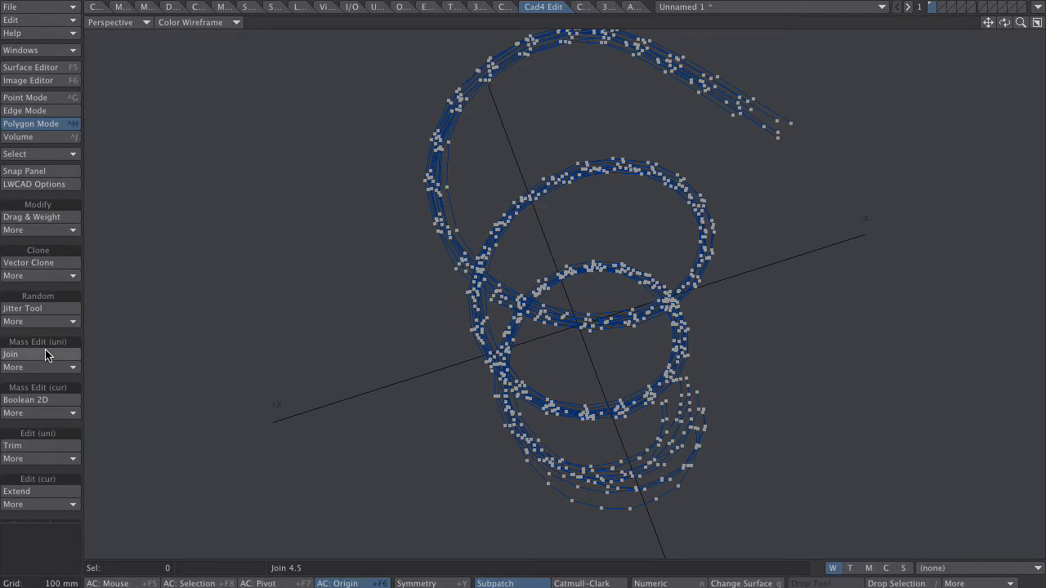
{"action": "left_click_drag", "start_coordinate": [450, 194], "coordinate": [369, 236]}
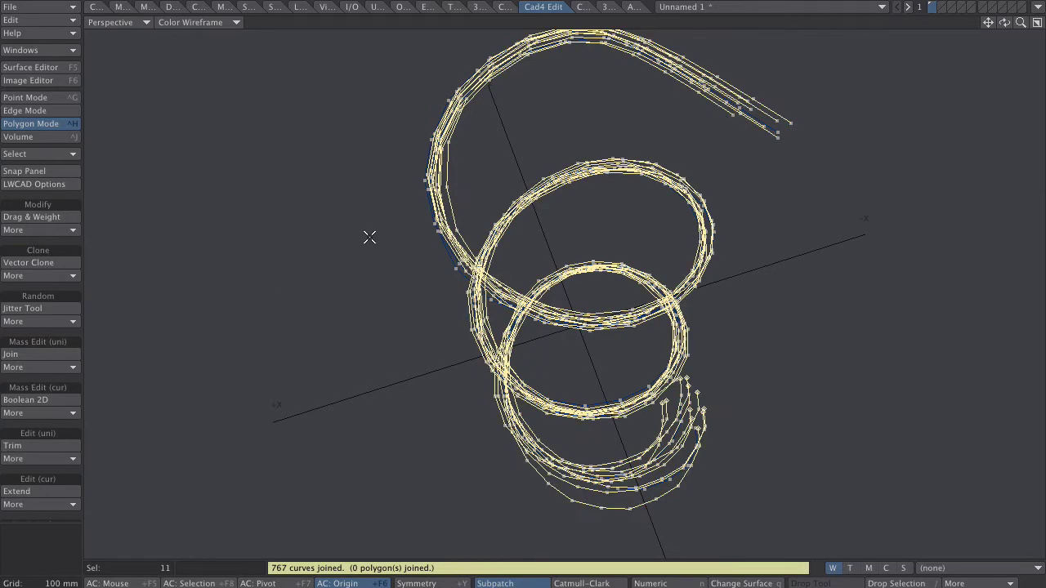
{"action": "key", "text": "slash"}
Start Profiler on the strands with the square LIB2D shape and preview the result in Texture display.
{"action": "left_click", "coordinate": [580, 8]}
{"action": "left_click", "coordinate": [27, 478]}
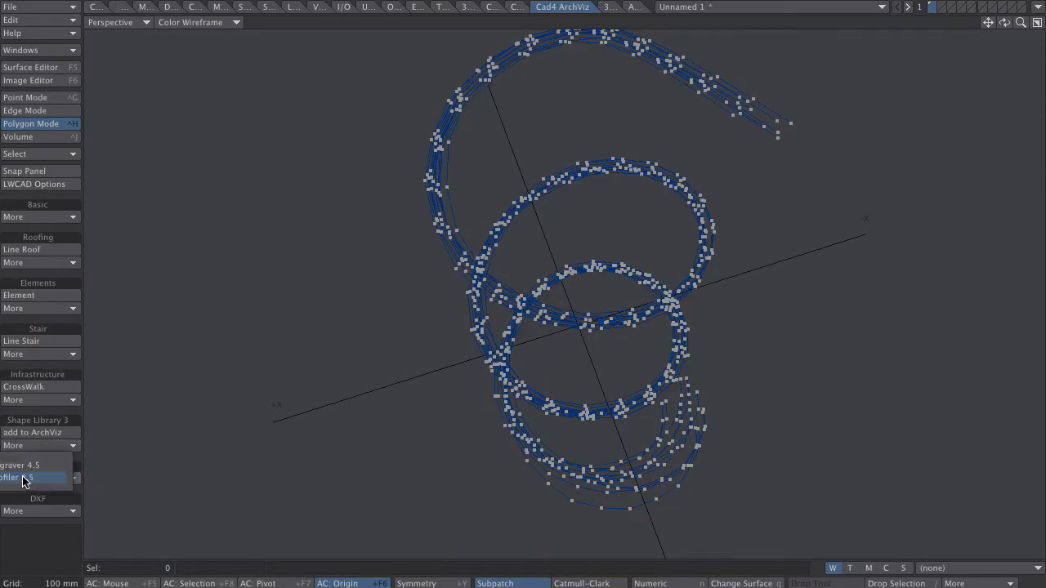
{"action": "left_click", "coordinate": [24, 479]}
{"action": "key", "text": "n"}
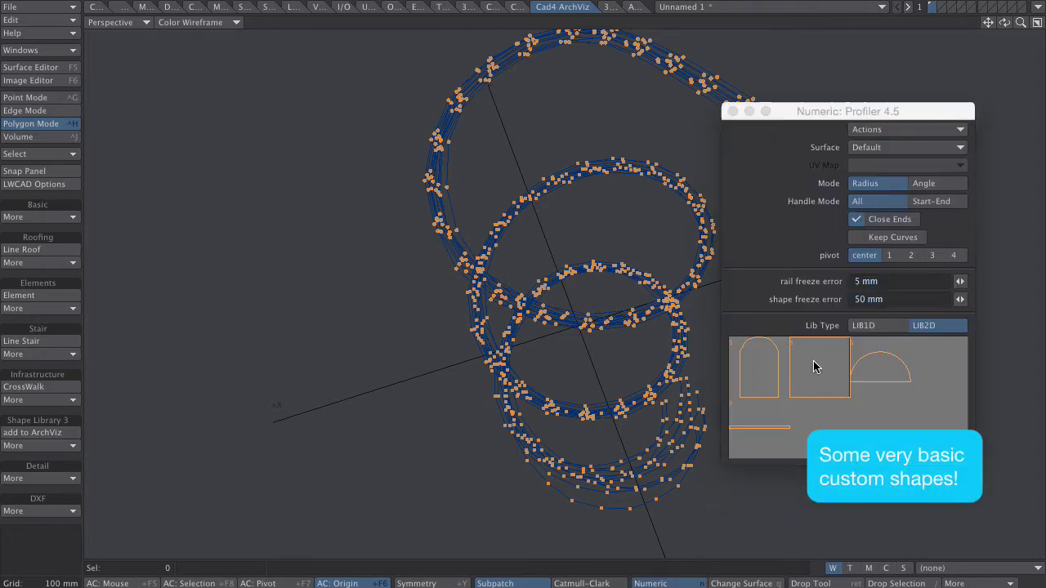
{"action": "left_click", "coordinate": [219, 22]}
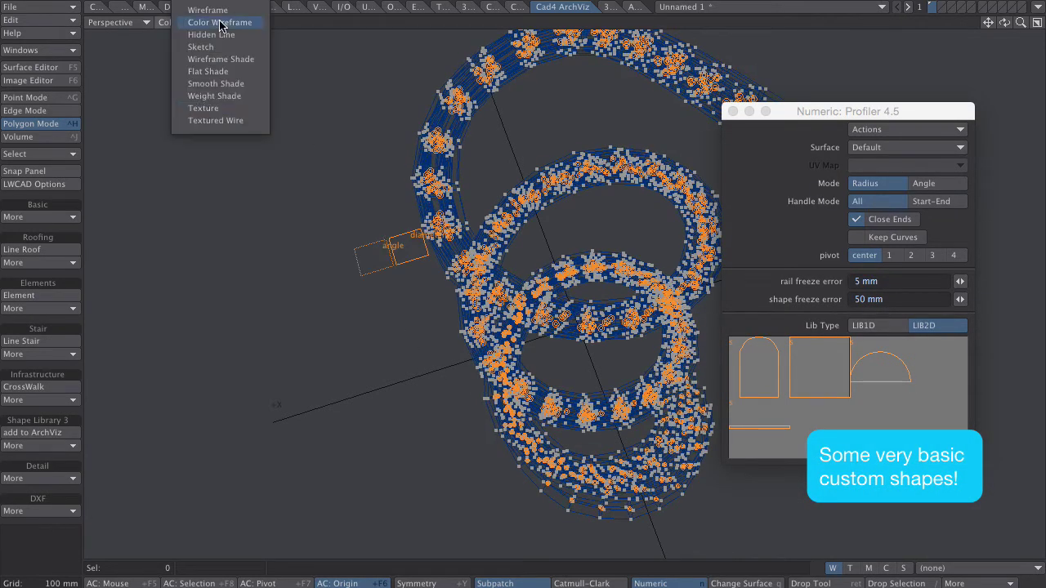
{"action": "left_click", "coordinate": [204, 109]}
{"action": "left_click_drag", "start_coordinate": [409, 149], "coordinate": [462, 177], "text": "ctrl+alt"}
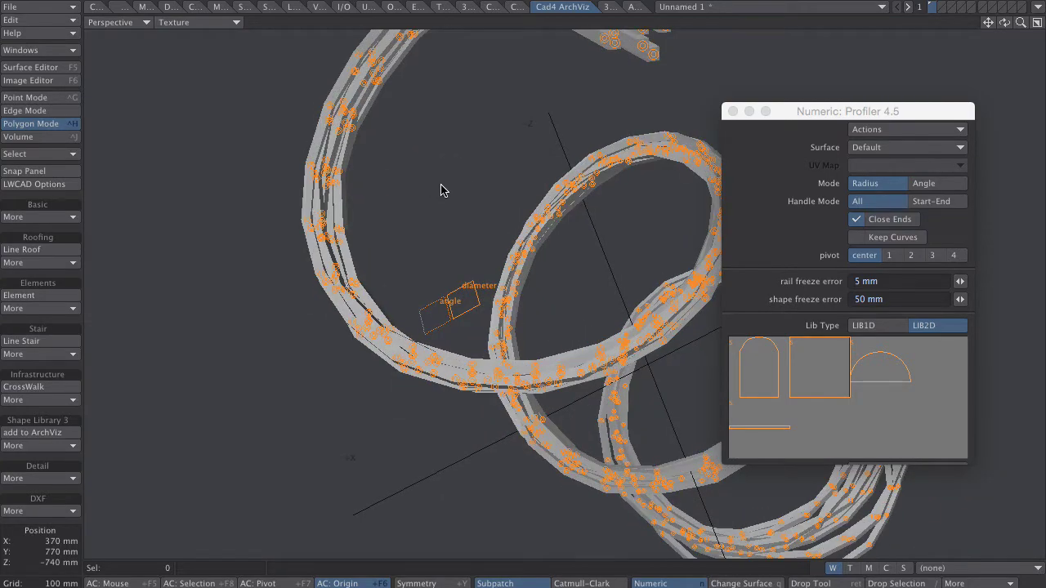
Reduce the profile's thickness, apply it along all strands and toggle subpatch mode on the resulting tubes.
{"action": "key", "text": "Down"}
{"action": "key", "text": "Down"}
{"action": "left_click_drag", "start_coordinate": [432, 205], "coordinate": [745, 517], "text": "alt"}
{"action": "key", "text": "Return"}
{"action": "key", "text": "Tab"}
{"action": "mouse_move", "coordinate": [624, 508]}
{"action": "left_mouse_down", "text": "alt+shift"}
{"action": "mouse_move", "coordinate": [600, 466]}
{"action": "mouse_move", "coordinate": [358, 217]}
{"action": "mouse_move", "coordinate": [588, 229]}
{"action": "left_mouse_up", "text": "alt+shift"}
Show the tubes in Textured Wire and select all points shared by three polygons through Point Statistics.
{"action": "left_click", "coordinate": [179, 22]}
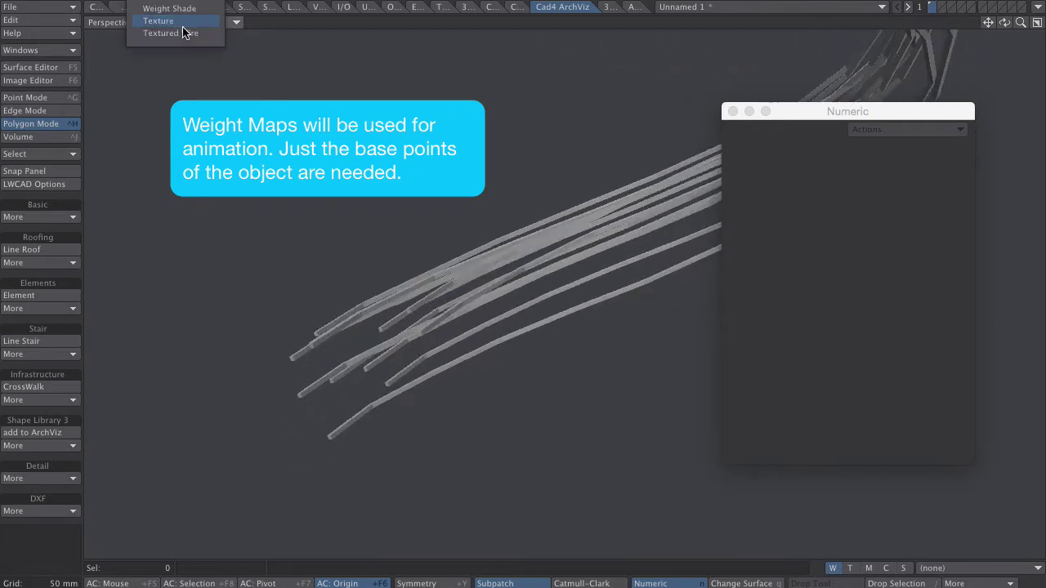
{"action": "left_click", "coordinate": [182, 30]}
{"action": "key", "text": "ctrl+g"}
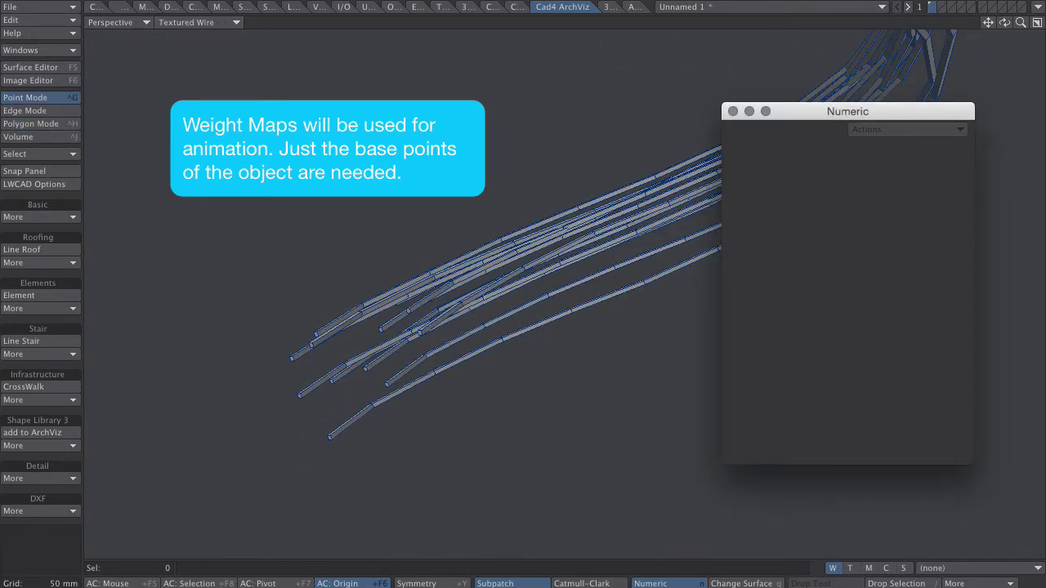
{"action": "left_click", "coordinate": [732, 112]}
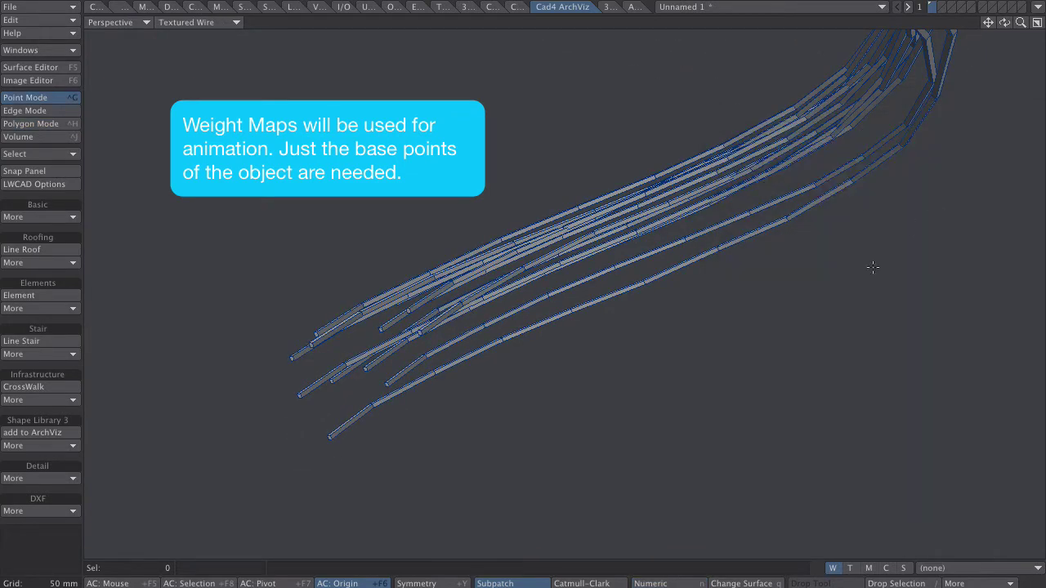
{"action": "key", "text": "w"}
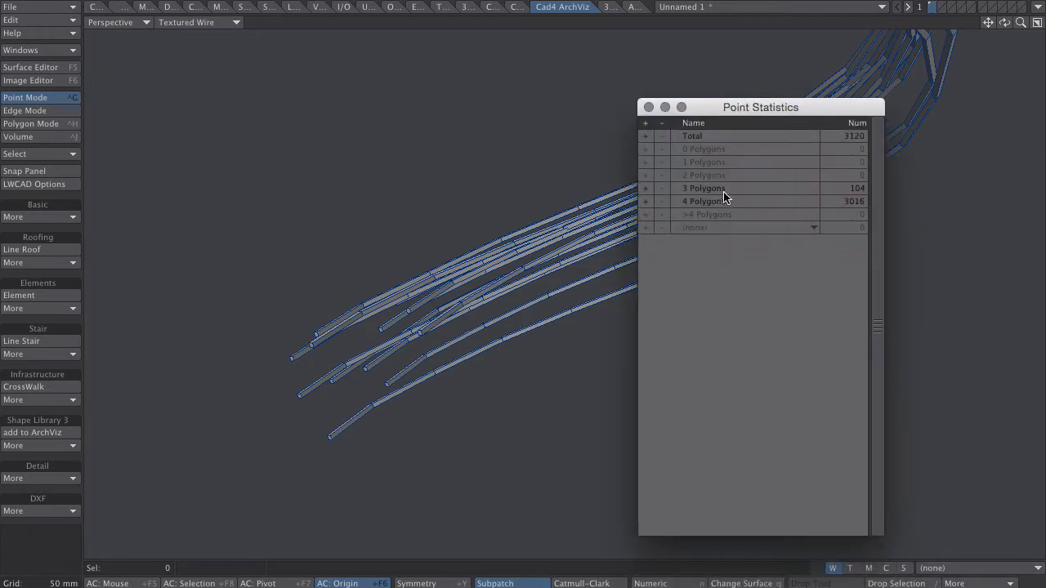
{"action": "left_click", "coordinate": [643, 189]}
Deselect the end points at the spiral's upper end, keeping the base points selected, and display the tubes in Weight Shade.
{"action": "left_click_drag", "start_coordinate": [353, 406], "coordinate": [519, 293], "text": "ctrl+alt"}
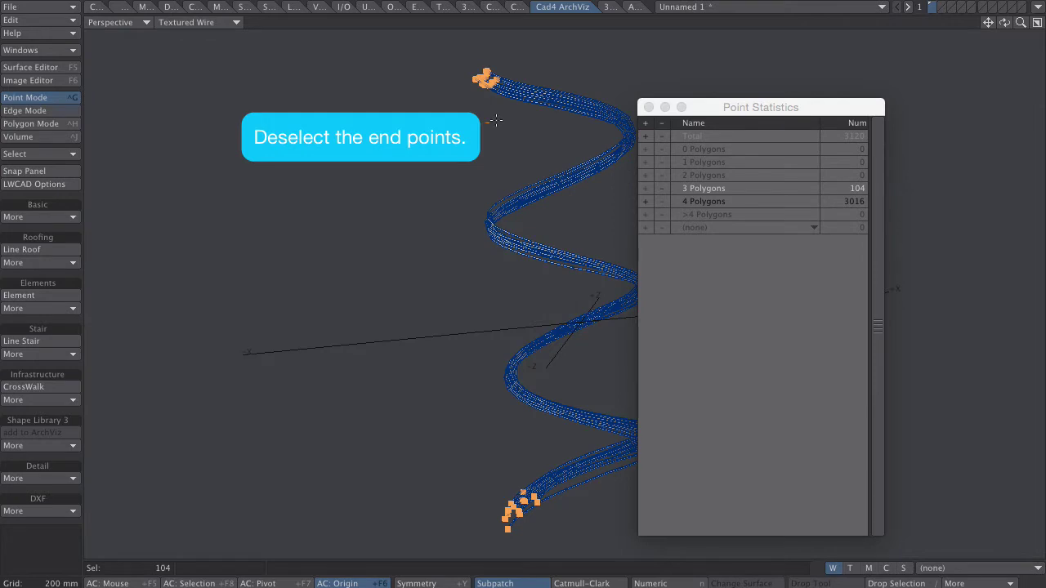
{"action": "right_click_drag", "start_coordinate": [454, 63], "coordinate": [487, 116]}
{"action": "left_click_drag", "start_coordinate": [184, 24], "coordinate": [184, 1]}
{"action": "left_click", "coordinate": [204, 22]}
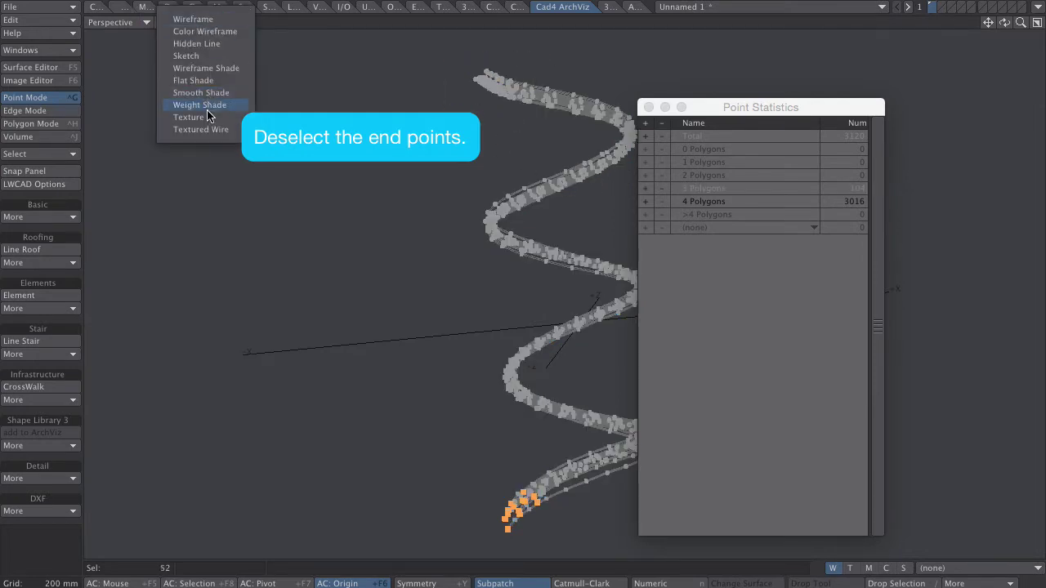
{"action": "left_click", "coordinate": [205, 117]}
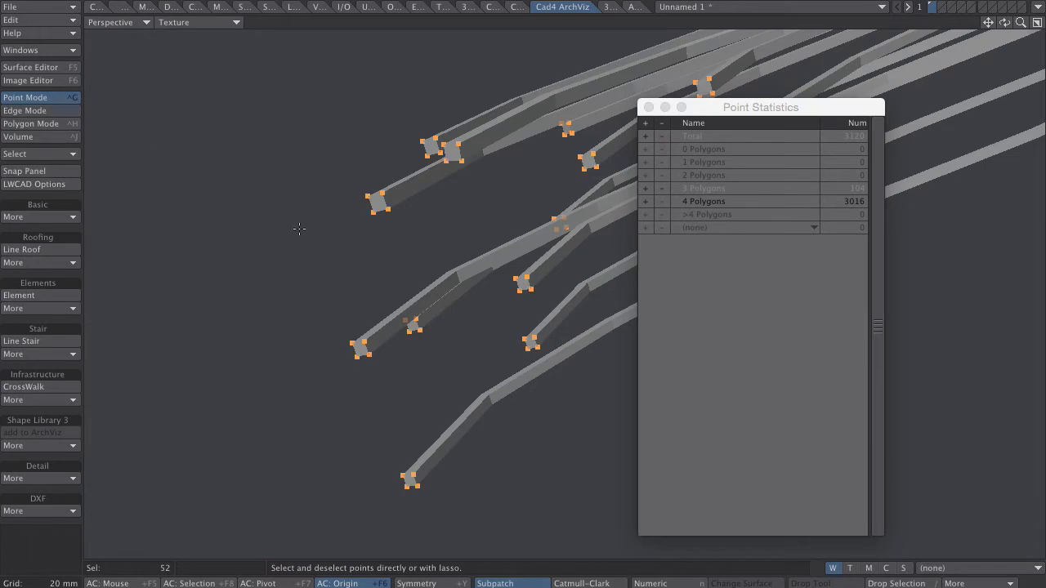
{"action": "left_click_drag", "start_coordinate": [439, 212], "coordinate": [364, 229], "text": "alt"}
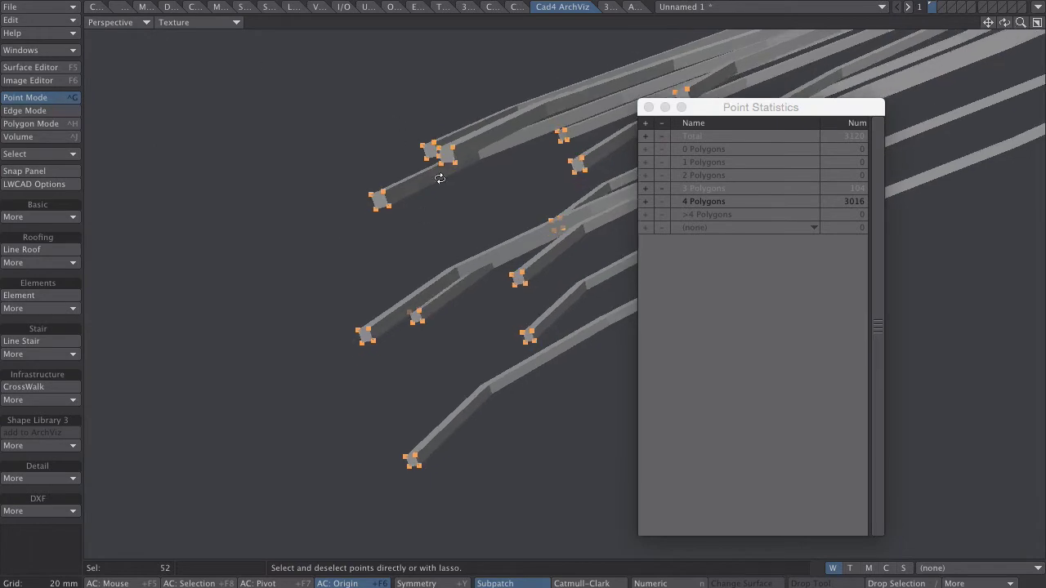
{"action": "left_click_drag", "start_coordinate": [439, 177], "coordinate": [261, 205], "text": "alt+shift"}
{"action": "left_click", "coordinate": [179, 22]}
{"action": "left_click", "coordinate": [179, 10]}
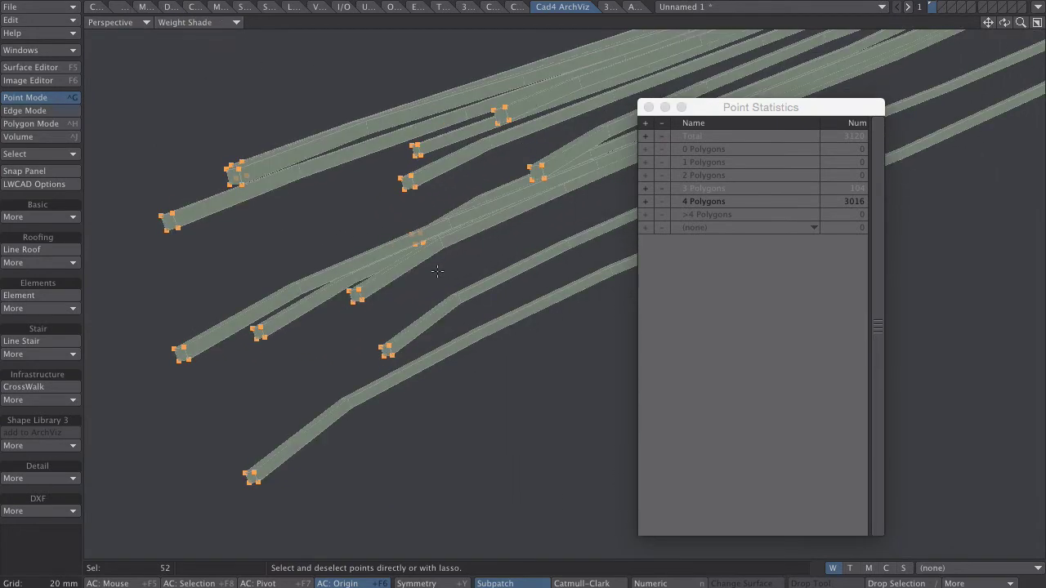
Create a weight map named extrude for the selected base points with an initial value of 0%.
{"action": "left_click", "coordinate": [950, 570]}
{"action": "left_click", "coordinate": [948, 578]}
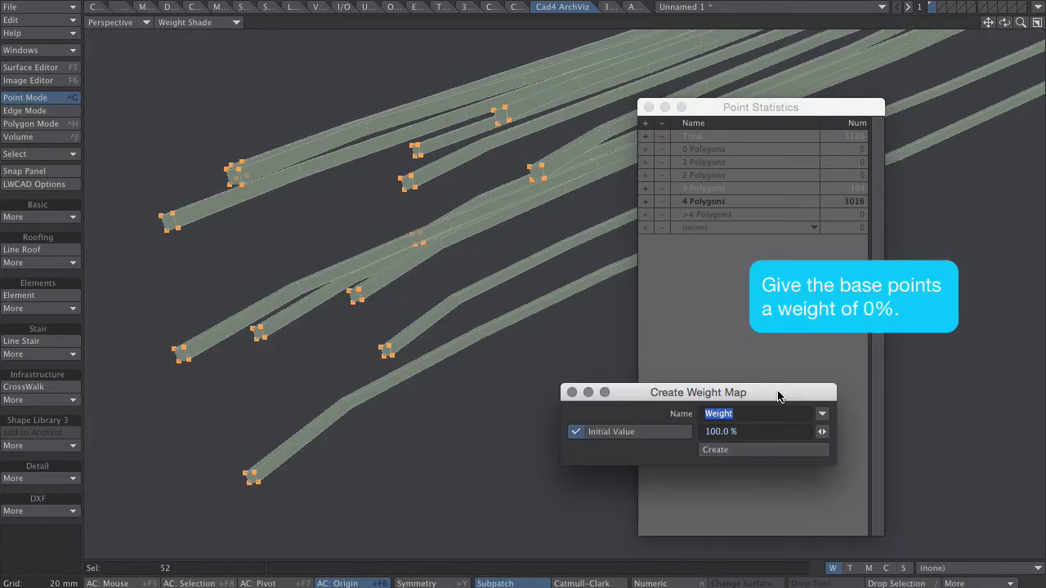
{"action": "type", "text": "extrude"}
{"action": "key", "text": "Tab"}
{"action": "type", "text": "0"}
{"action": "left_click", "coordinate": [716, 449]}
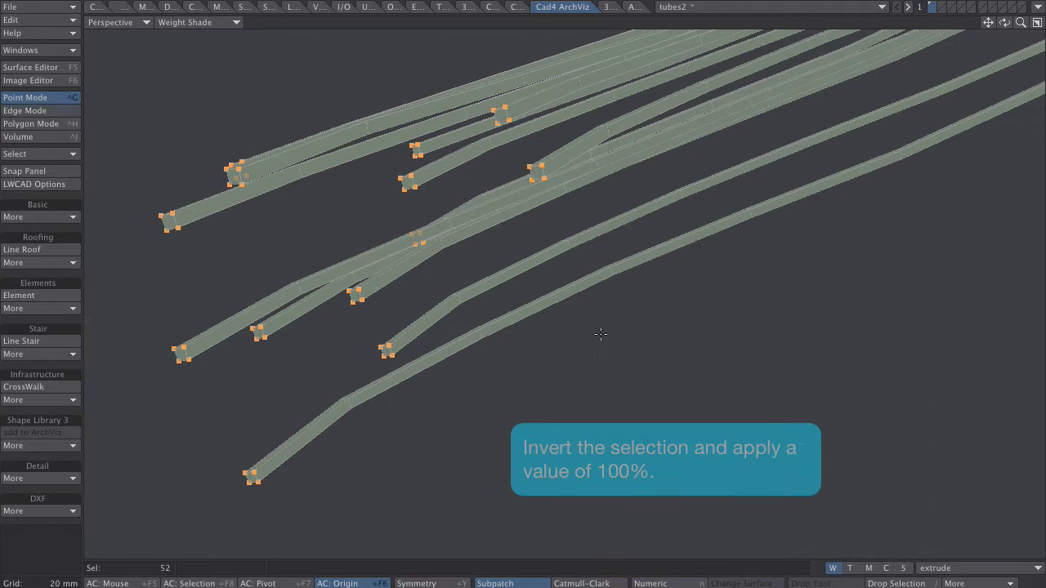
Invert the point selection and set its extrude vertex map value to 100%.
{"action": "key", "text": "backslash"}
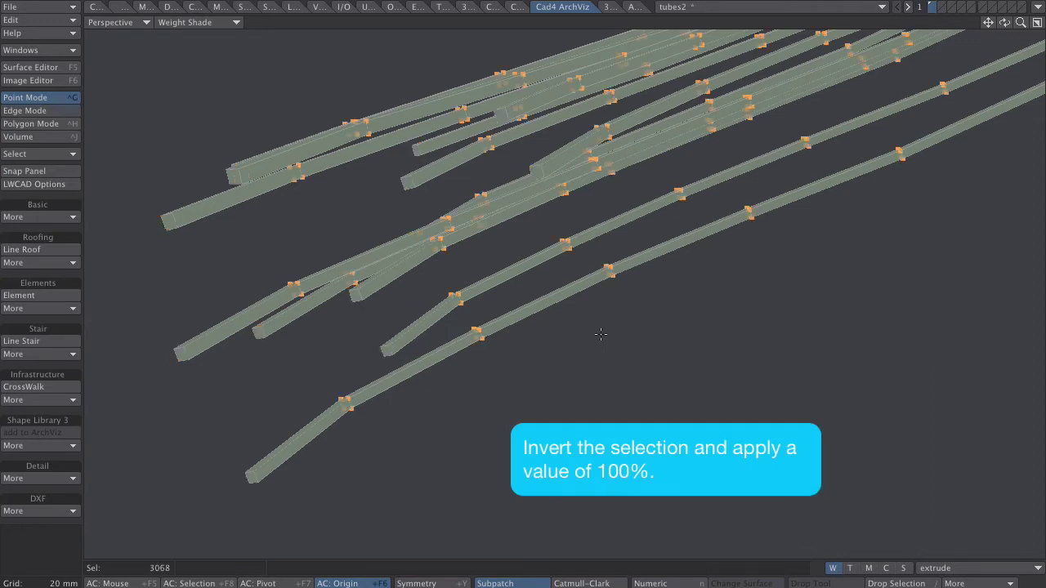
{"action": "left_click", "coordinate": [231, 6]}
{"action": "left_click", "coordinate": [26, 186]}
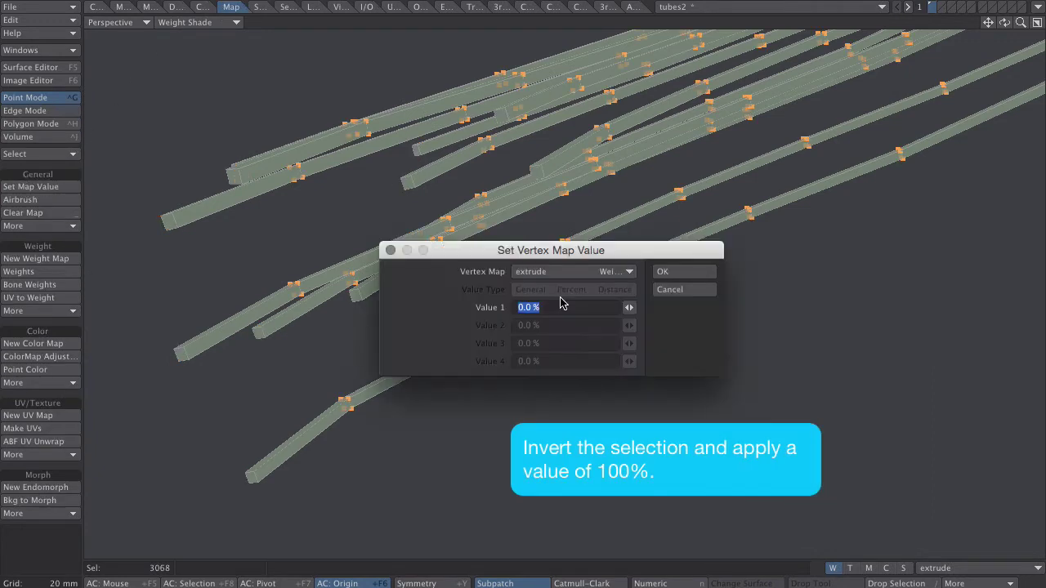
{"action": "type", "text": "100"}
{"action": "key", "text": "Return"}
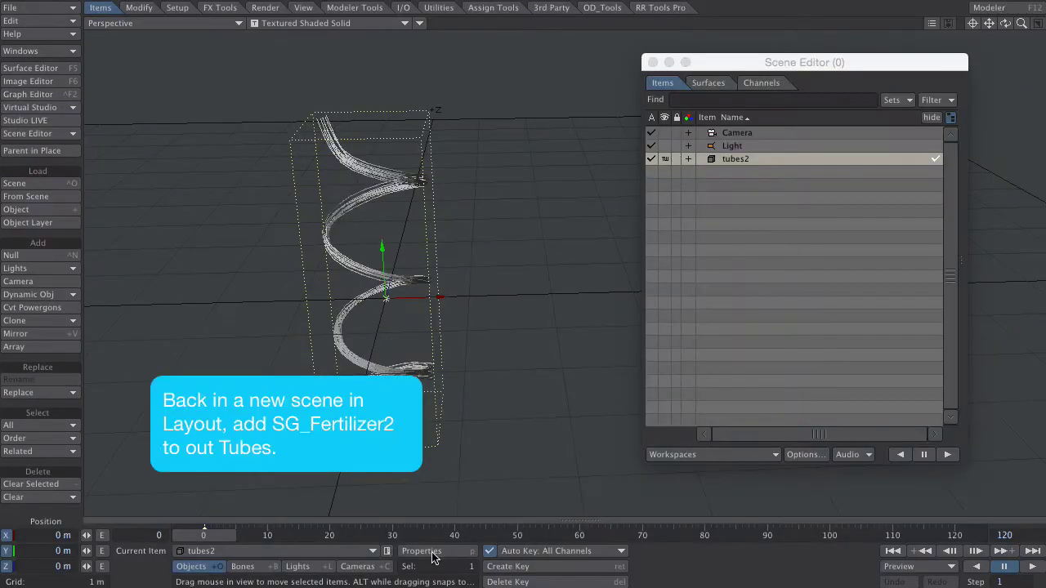
Switch to Layout, add the SG_Fertilizer2 displacement to tubes2 and assign extrude as its first weight map.
{"action": "left_click", "coordinate": [436, 552]}
{"action": "left_click", "coordinate": [705, 143]}
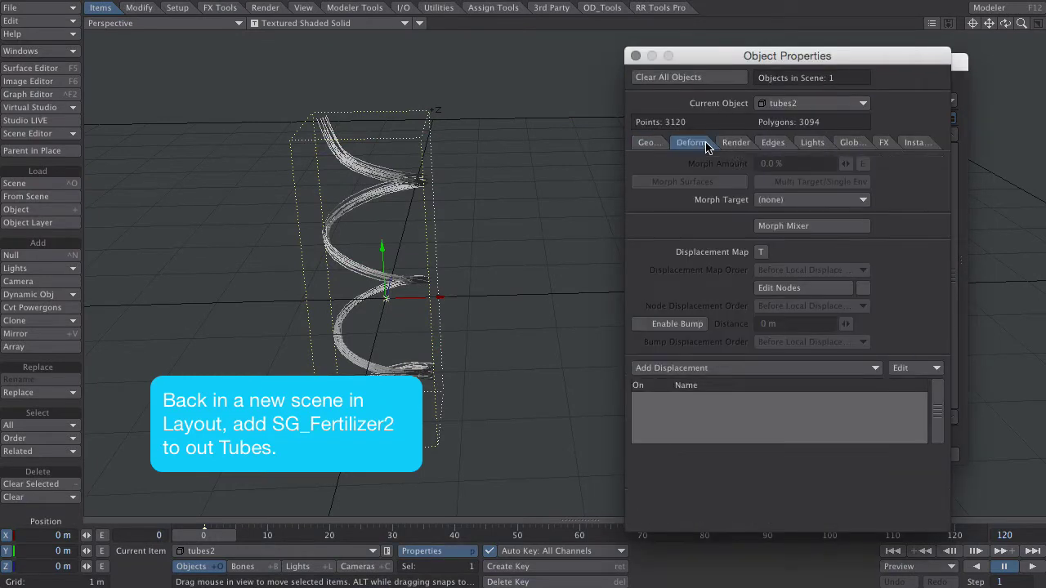
{"action": "left_click", "coordinate": [689, 368]}
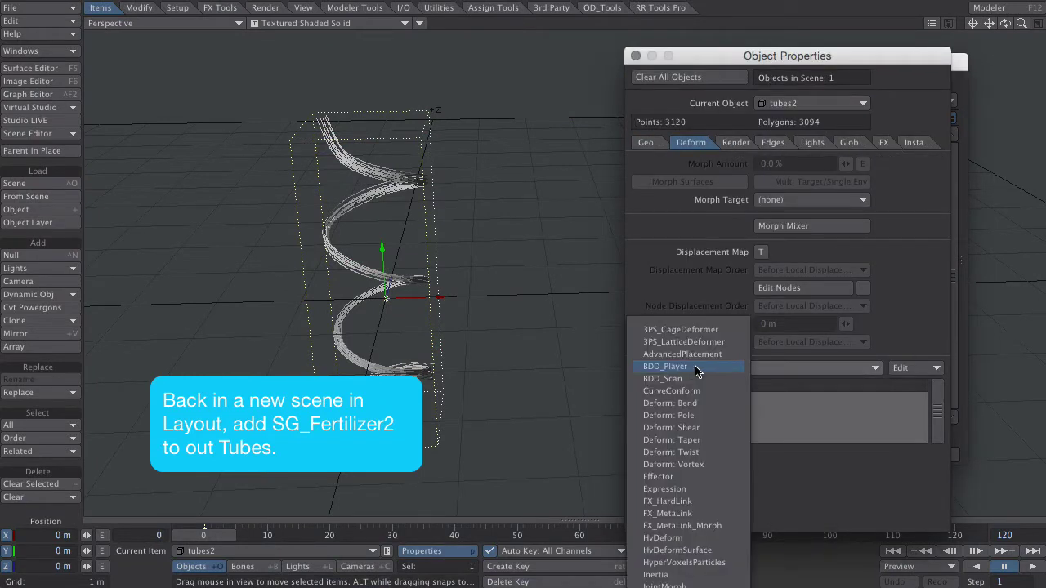
{"action": "key", "text": "Return"}
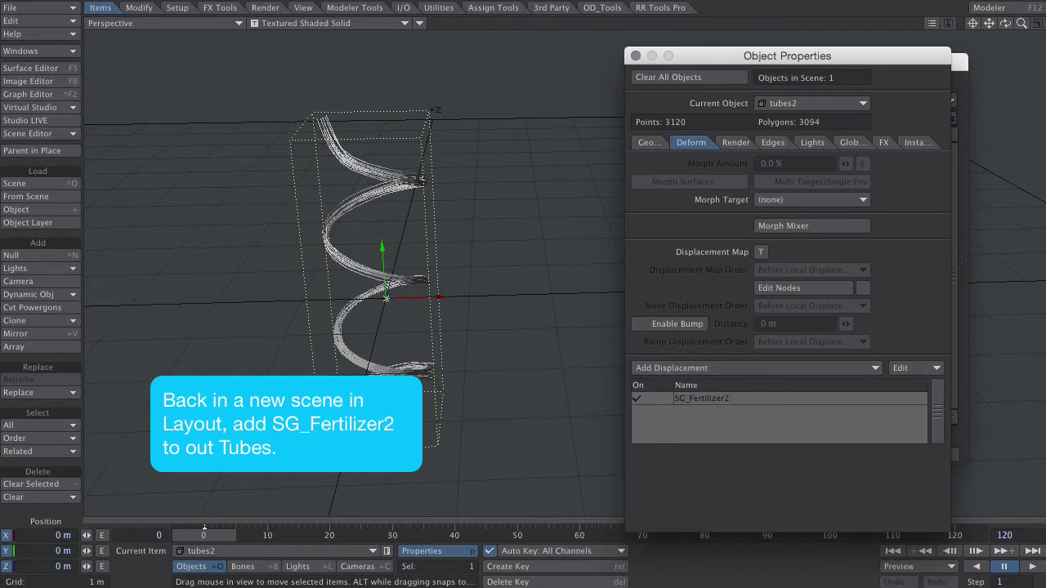
{"action": "double_click", "coordinate": [700, 399]}
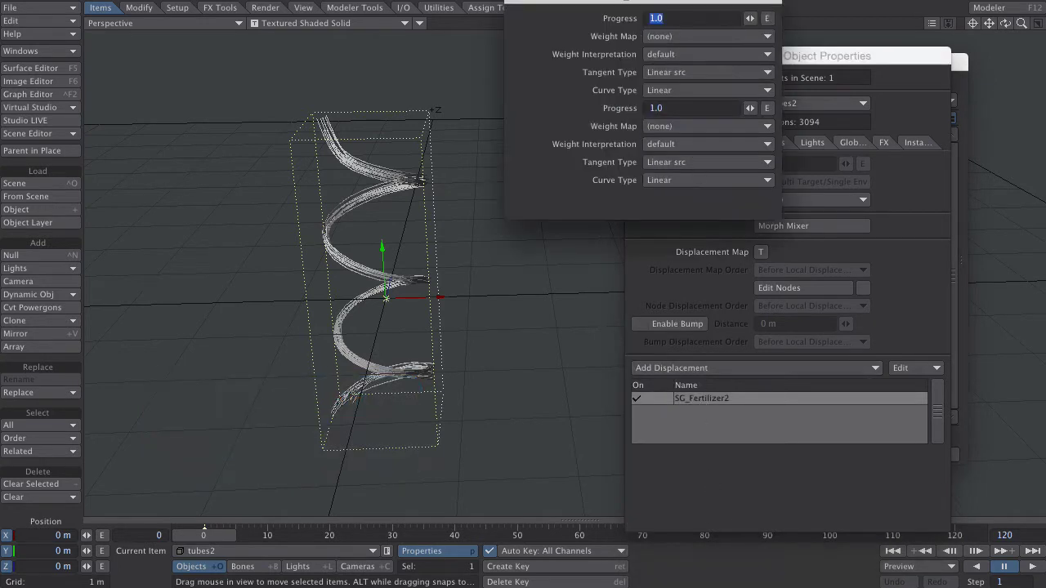
{"action": "left_click", "coordinate": [677, 38]}
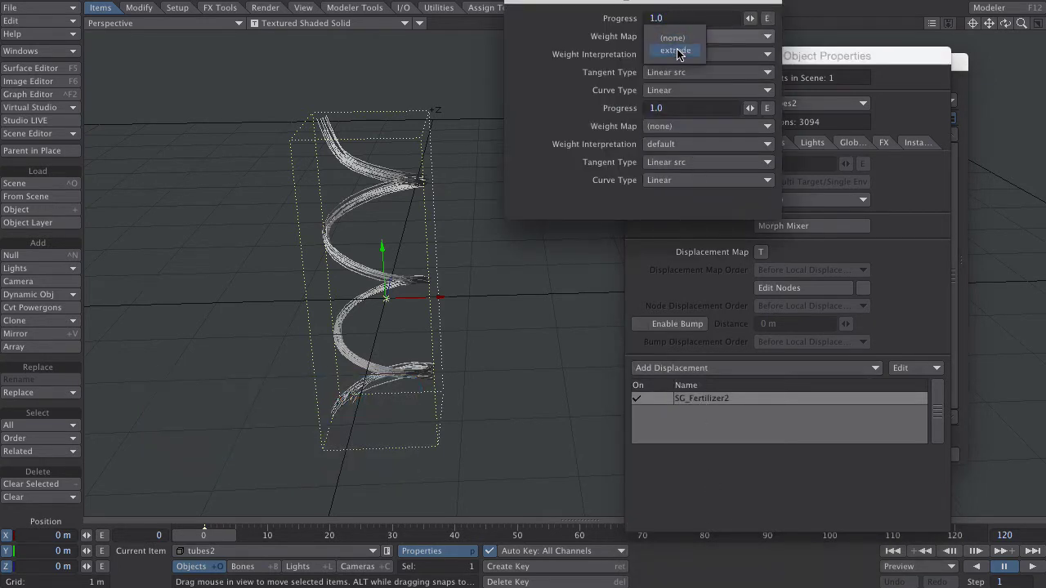
{"action": "left_click", "coordinate": [677, 50]}
Give the first Progress value an envelope, moving its existing key to frame 30 and creating a 0% key at frame 0.
{"action": "left_click", "coordinate": [766, 18]}
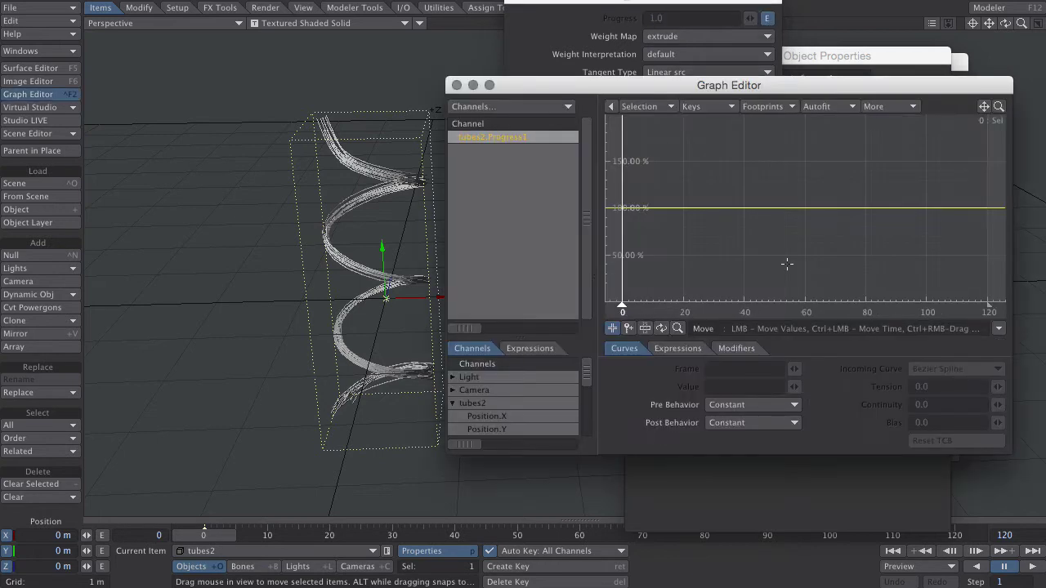
{"action": "left_click_drag", "start_coordinate": [678, 192], "coordinate": [618, 220]}
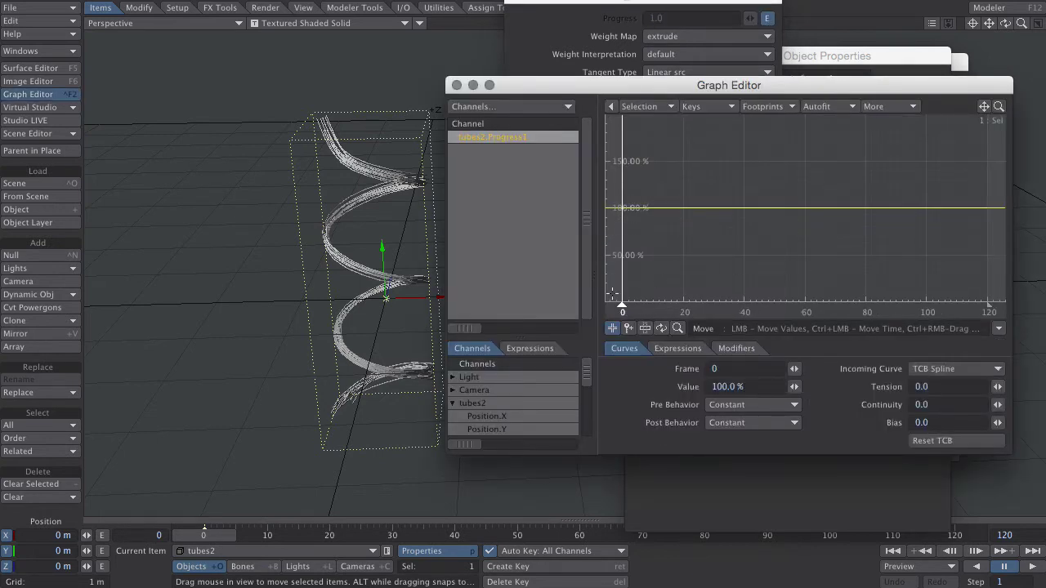
{"action": "left_click", "coordinate": [721, 373]}
{"action": "type", "text": "30"}
{"action": "key", "text": "Tab"}
{"action": "key", "text": "Return"}
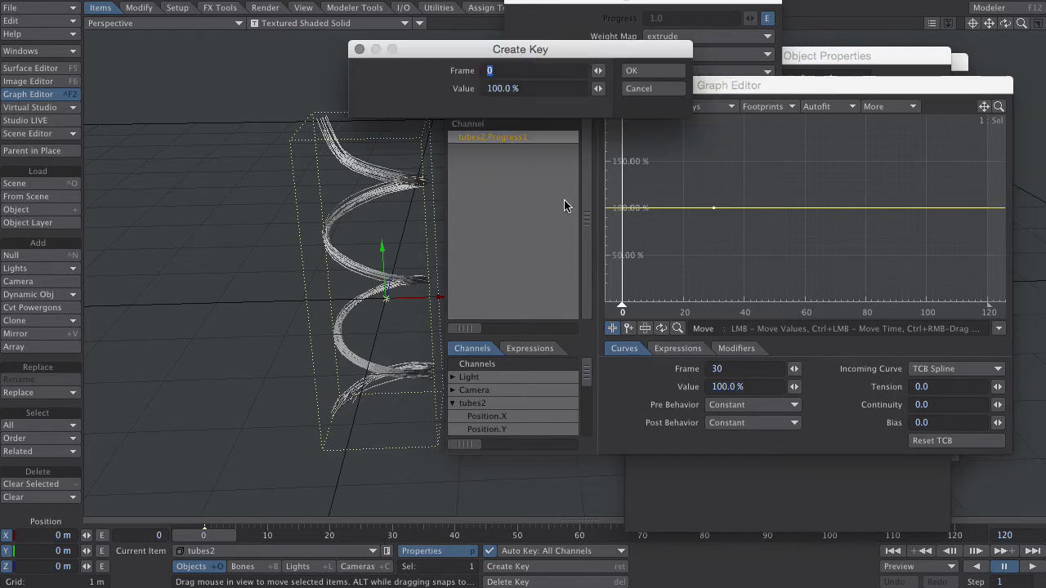
{"action": "key", "text": "Tab"}
{"action": "type", "text": "0"}
{"action": "key", "text": "Return"}
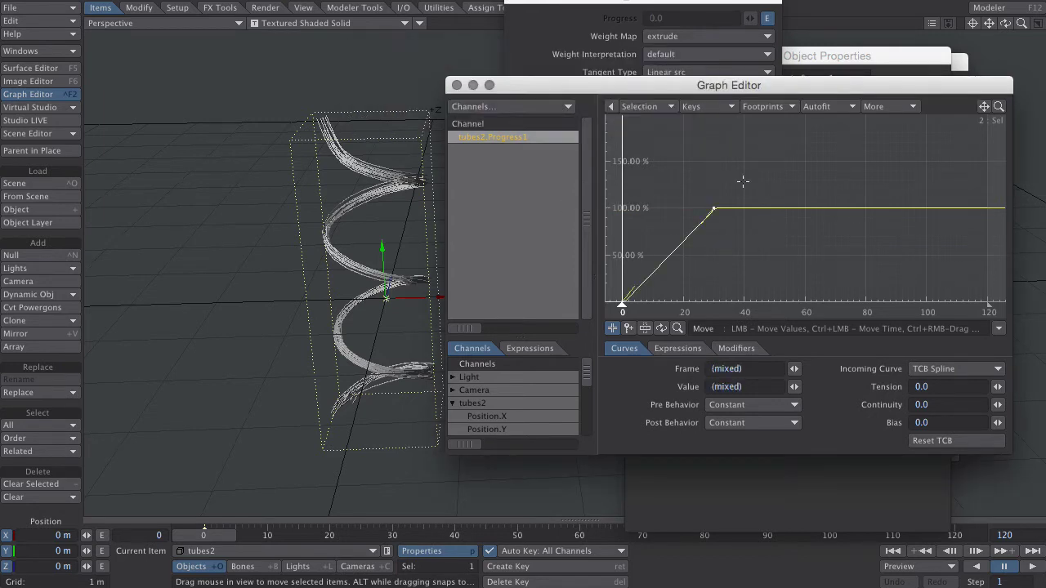
Set the tension of the frame 30 Progress key to 1.0 and close the Graph Editor.
{"action": "left_click", "coordinate": [714, 209]}
{"action": "left_click", "coordinate": [997, 386]}
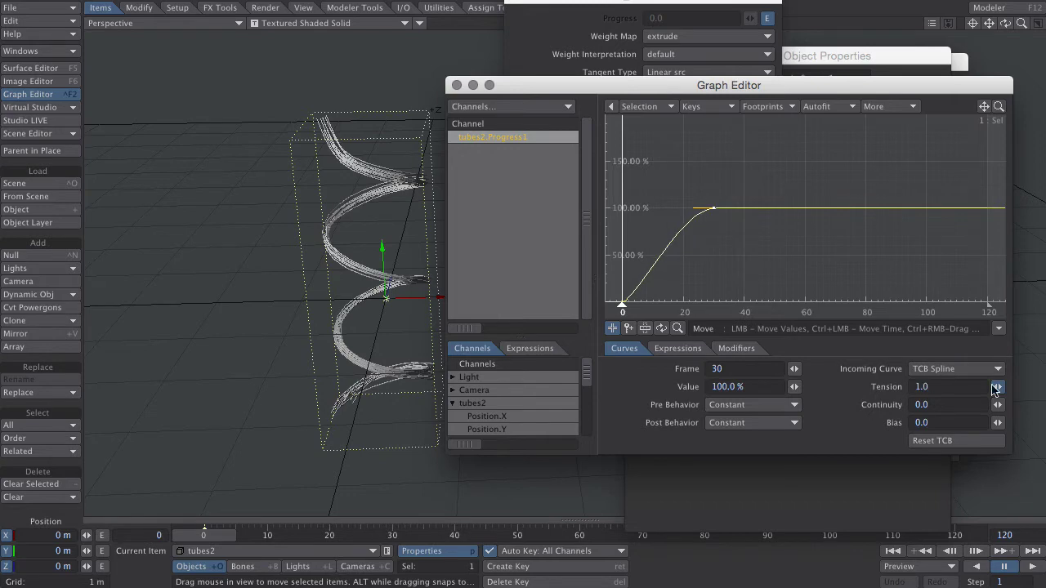
{"action": "left_click", "coordinate": [456, 85]}
Play the growth animation, stop it and set the scene's end frame to 60.
{"action": "left_click", "coordinate": [1025, 567]}
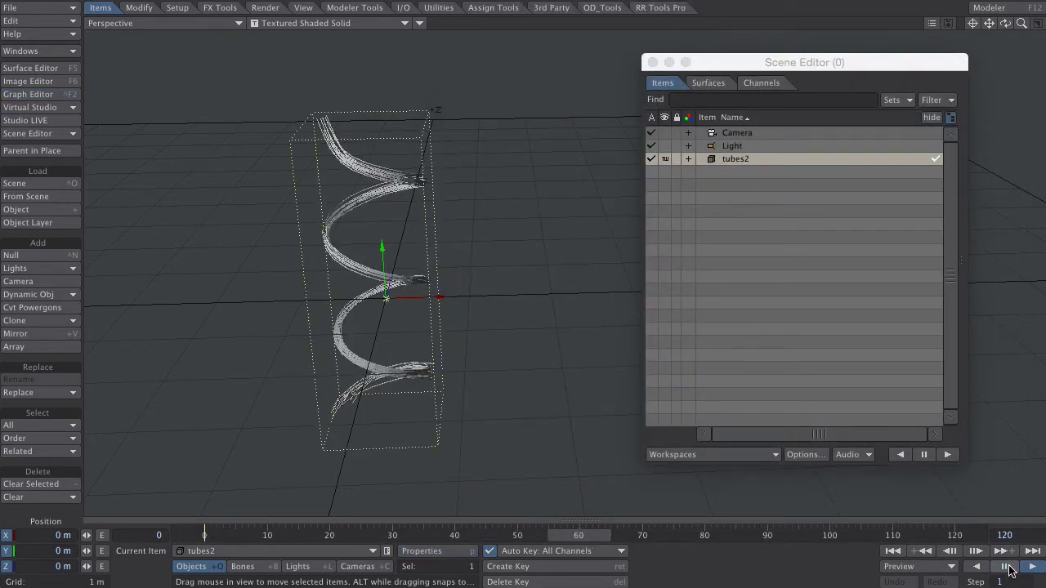
{"action": "left_click", "coordinate": [1004, 566]}
{"action": "left_click", "coordinate": [1017, 536]}
{"action": "type", "text": "60"}
{"action": "key", "text": "Return"}
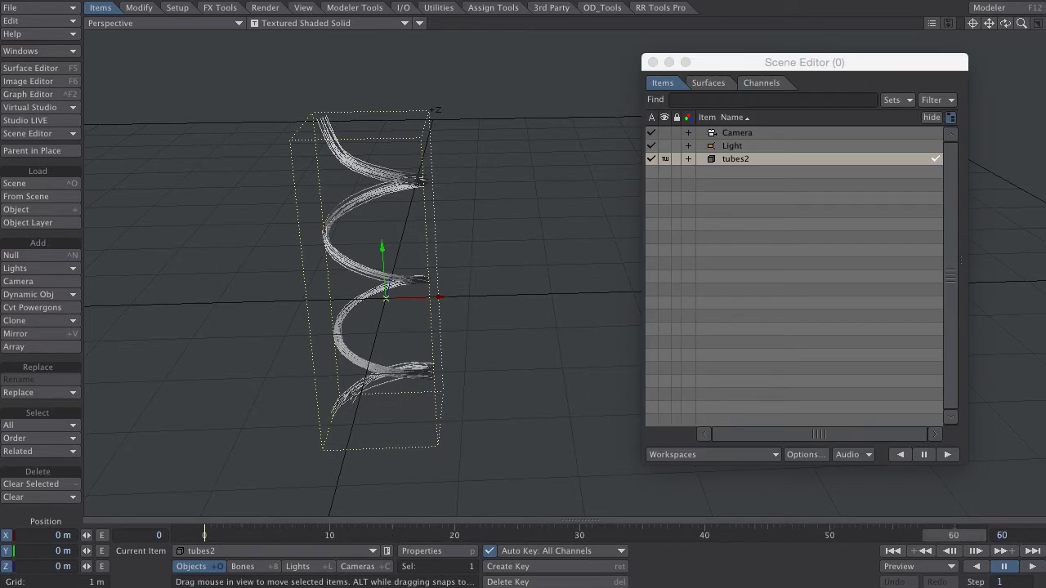
Reopen the Progress curve in the Graph Editor and move its 100% key to frame 56.
{"action": "left_click", "coordinate": [28, 94]}
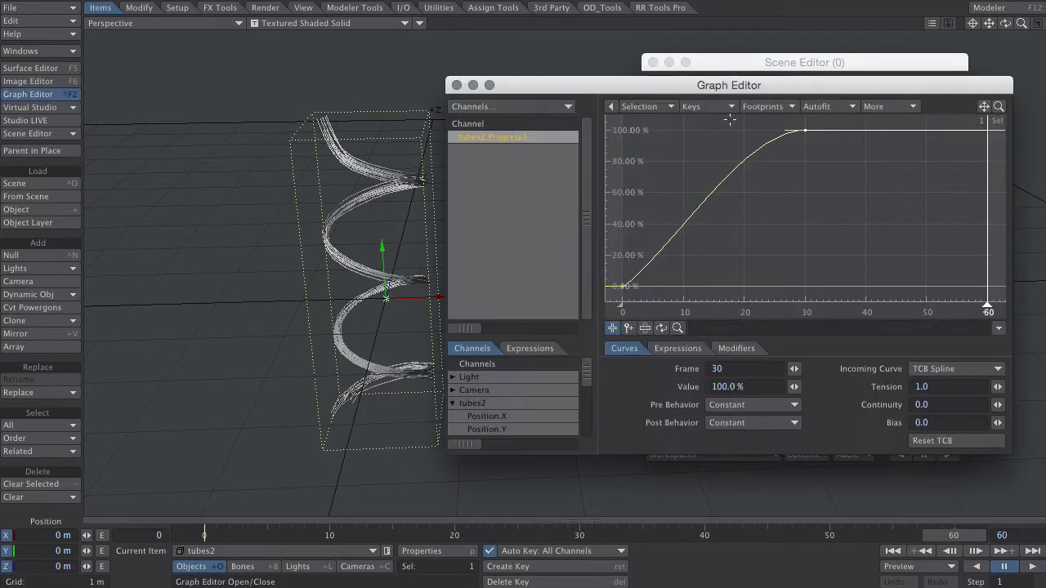
{"action": "mouse_move", "coordinate": [805, 131]}
{"action": "left_click_drag", "start_coordinate": [805, 131], "coordinate": [963, 131]}
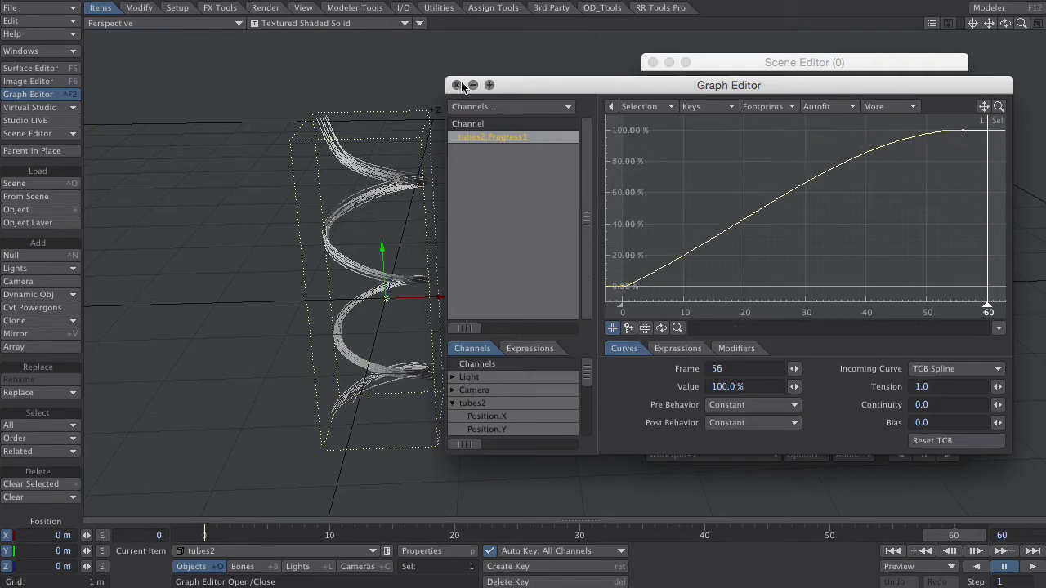
{"action": "left_click_drag", "start_coordinate": [541, 89], "coordinate": [551, 88]}
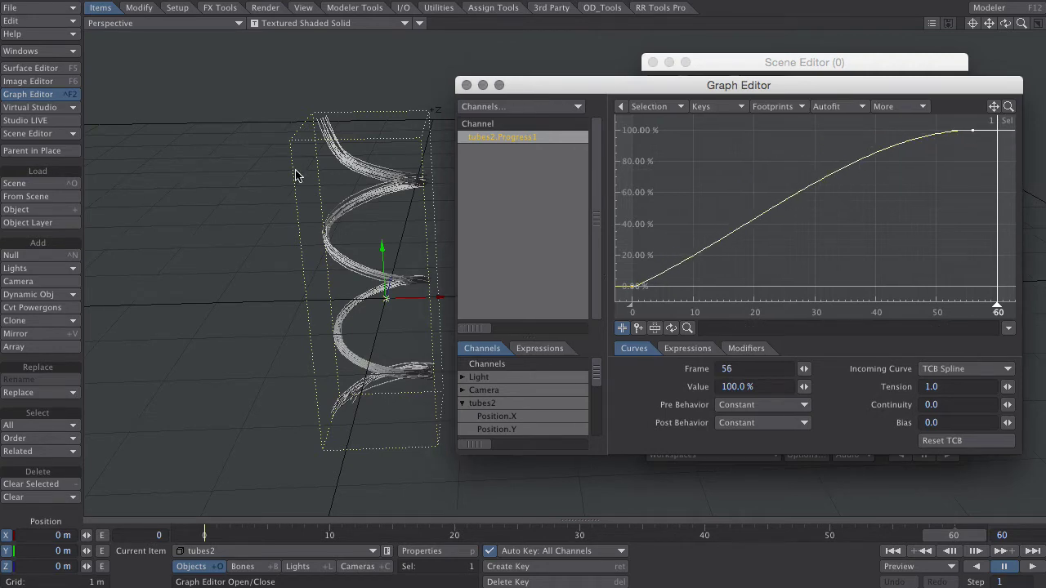
Play the retimed growth animation from the first frame, stop it and close the Graph Editor.
{"action": "left_click", "coordinate": [893, 551]}
{"action": "left_click", "coordinate": [1031, 566]}
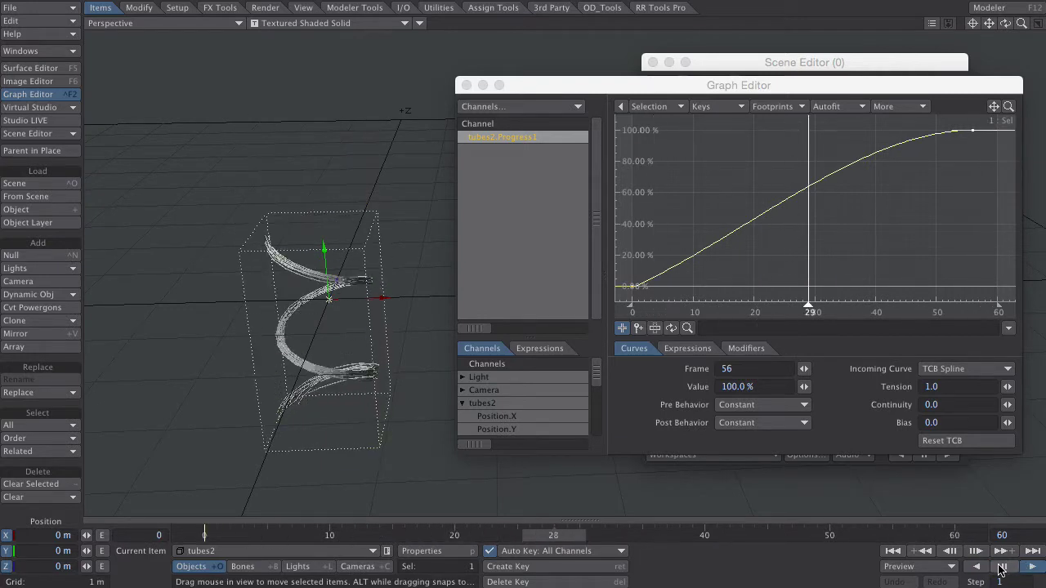
{"action": "left_click", "coordinate": [998, 568]}
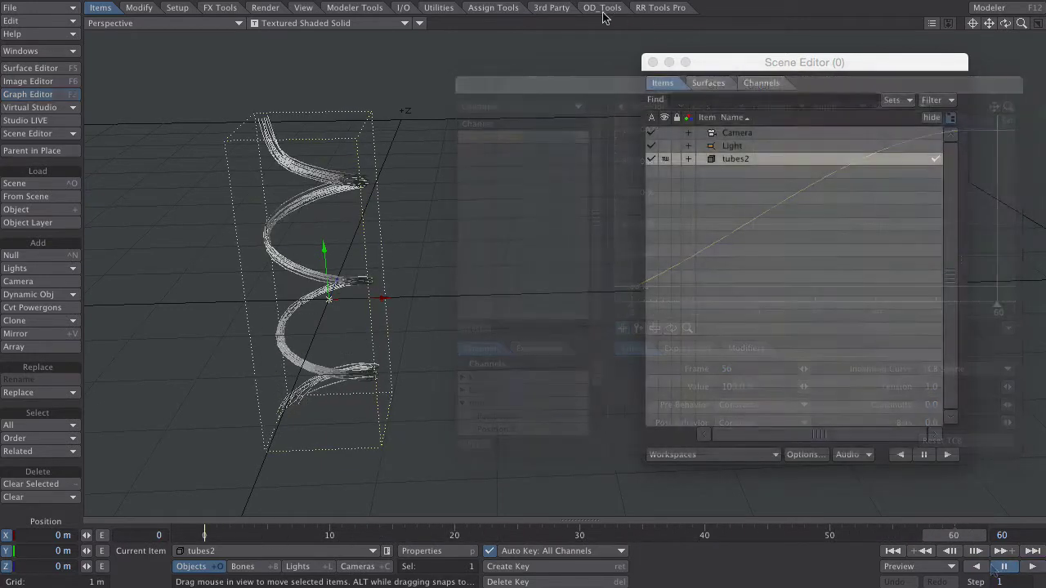
Turn on subpatches for tubes2 and set its Subdivision Order to Last in the object's geometry properties.
{"action": "left_click", "coordinate": [354, 8]}
{"action": "left_click", "coordinate": [47, 185]}
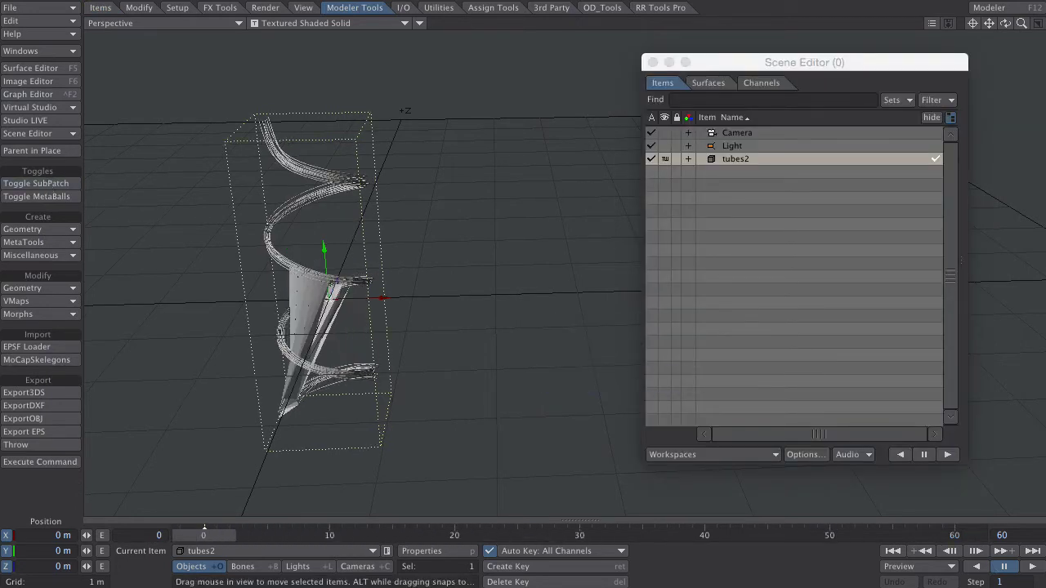
{"action": "key", "text": "p"}
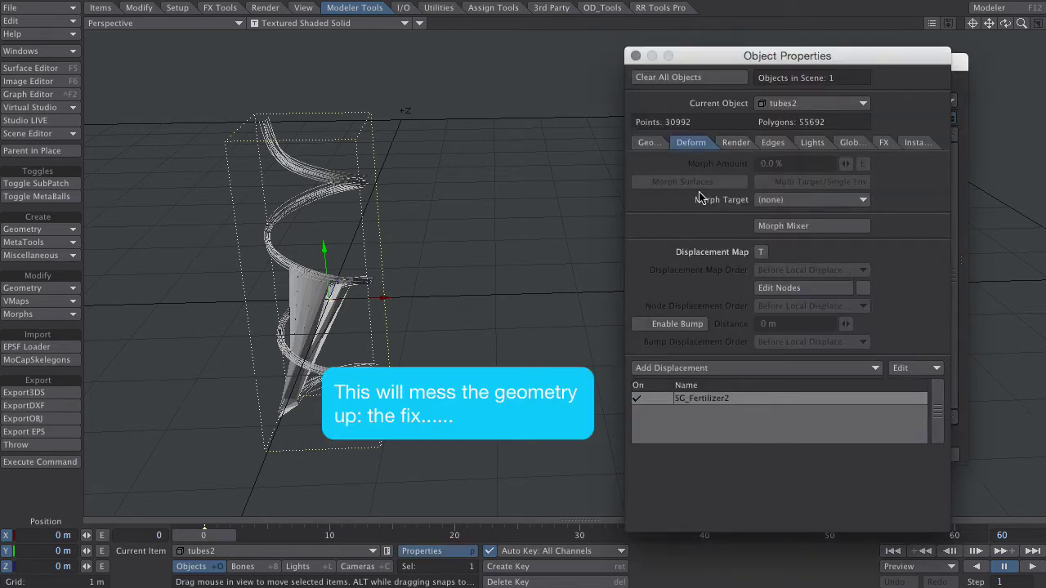
{"action": "left_click", "coordinate": [647, 142]}
{"action": "left_click", "coordinate": [805, 387]}
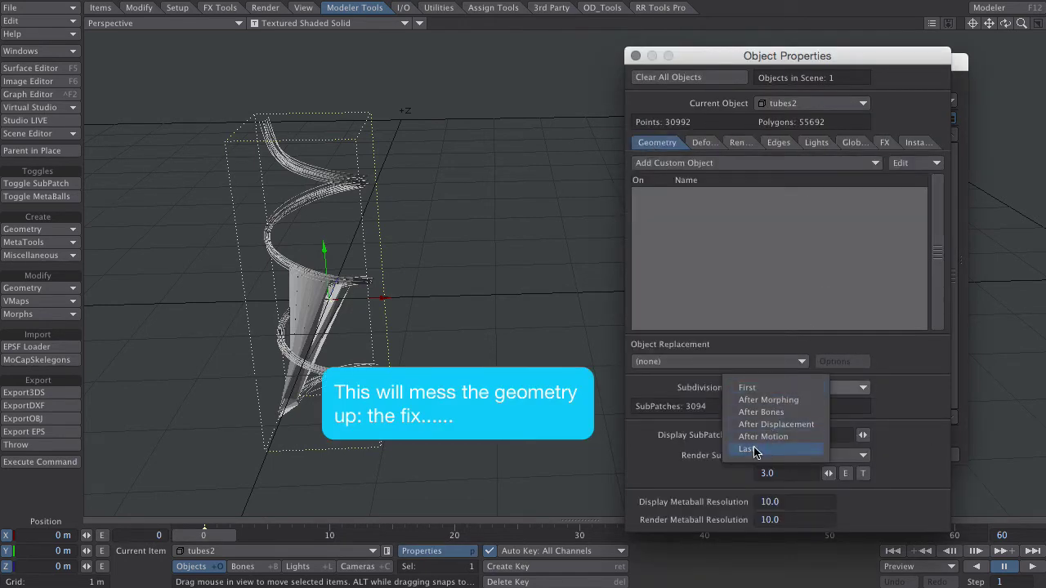
{"action": "left_click", "coordinate": [752, 449]}
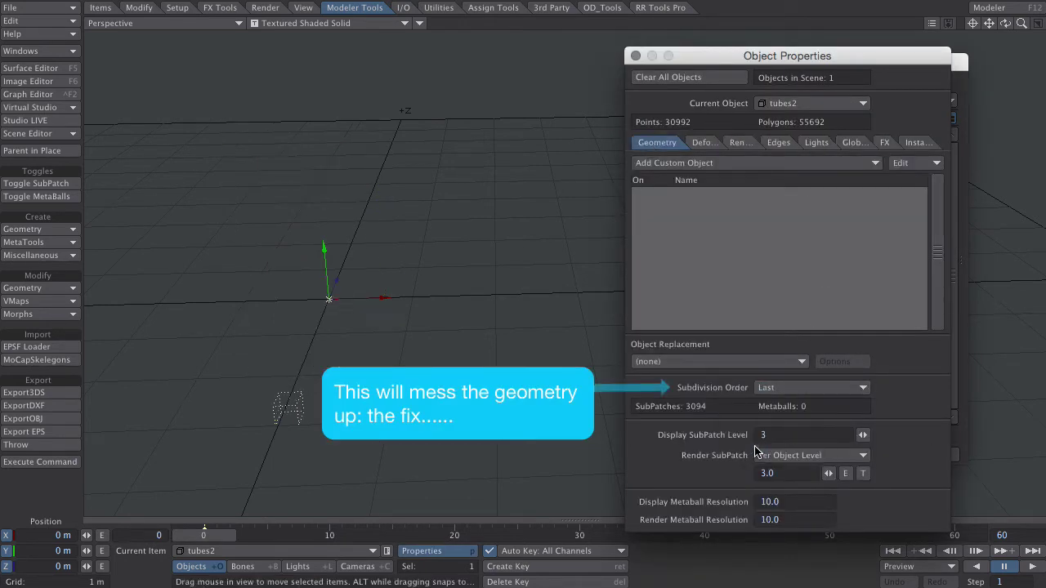
{"action": "left_click", "coordinate": [635, 56]}
Play and stop the subpatched growth animation, and turn subpatches off again for tubes2.
{"action": "left_click", "coordinate": [1032, 566]}
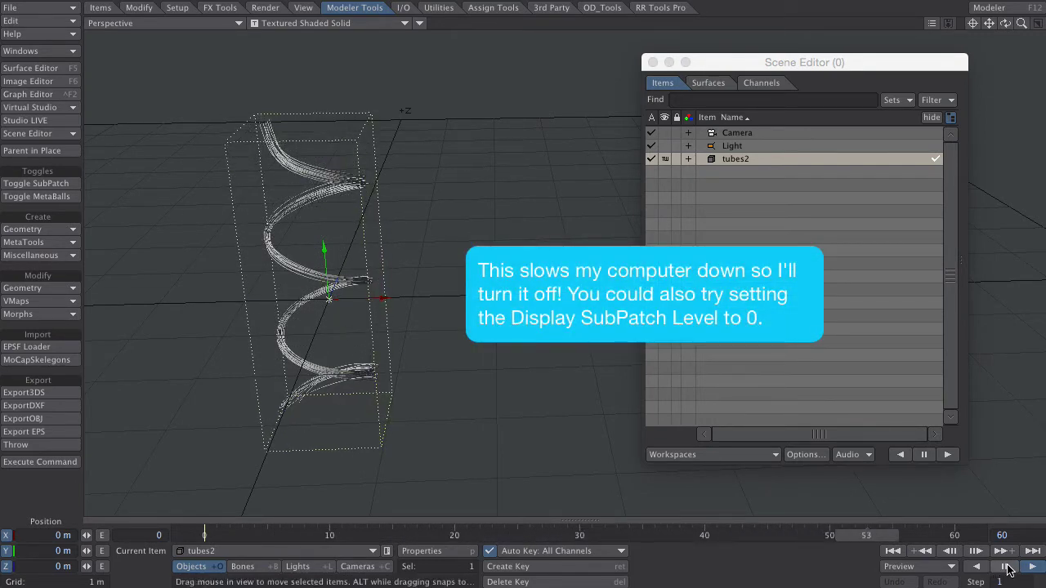
{"action": "left_click", "coordinate": [1008, 568]}
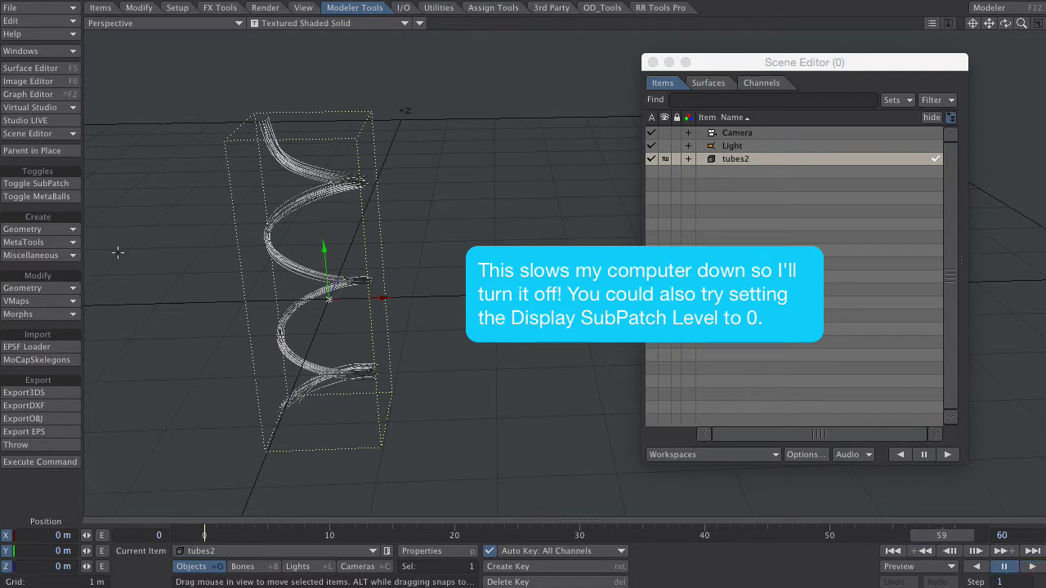
{"action": "left_click", "coordinate": [57, 184]}
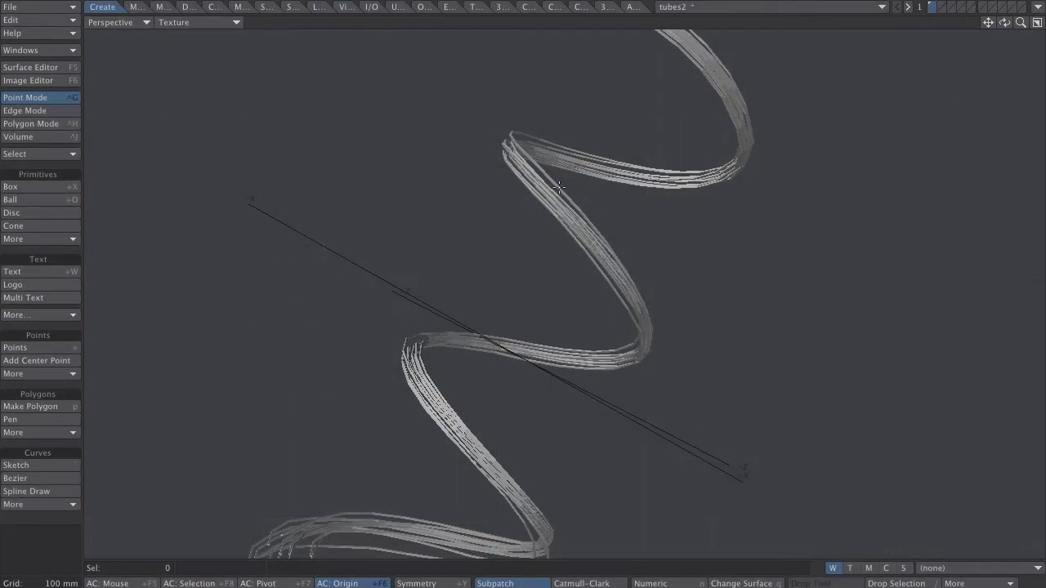
Select several whole tubes in polygon mode, extend the selection to connected polygons, and cut and paste them into layer 2.
{"action": "key", "text": "space"}
{"action": "key", "text": "space"}
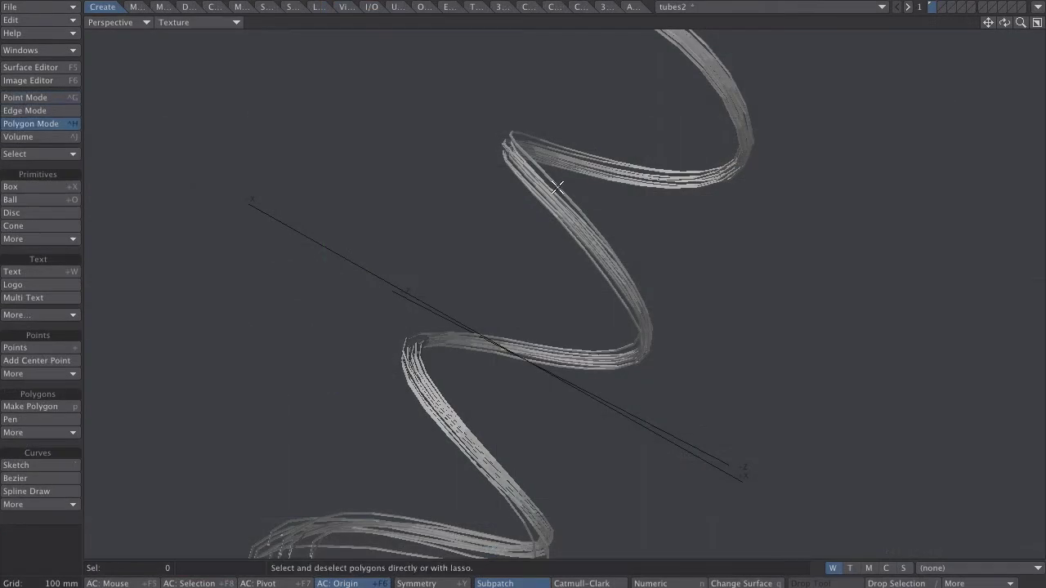
{"action": "left_click_drag", "start_coordinate": [545, 193], "coordinate": [630, 166]}
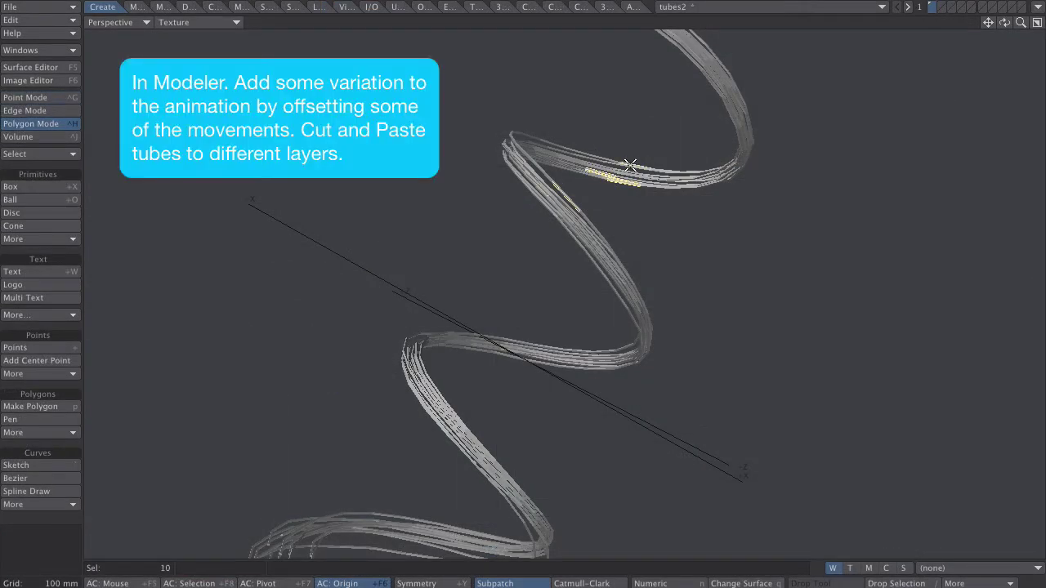
{"action": "key", "text": "]"}
{"action": "left_click", "coordinate": [813, 129]}
{"action": "left_click", "coordinate": [941, 7]}
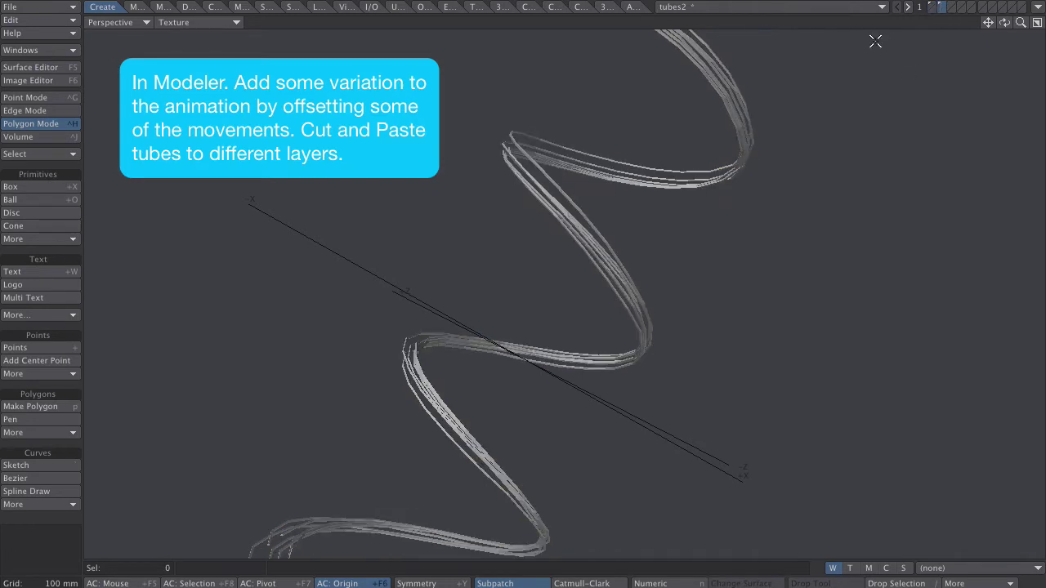
Select some of the remaining tubes in layer 1 with their connected polygons and move them to layer 3.
{"action": "key", "text": "1"}
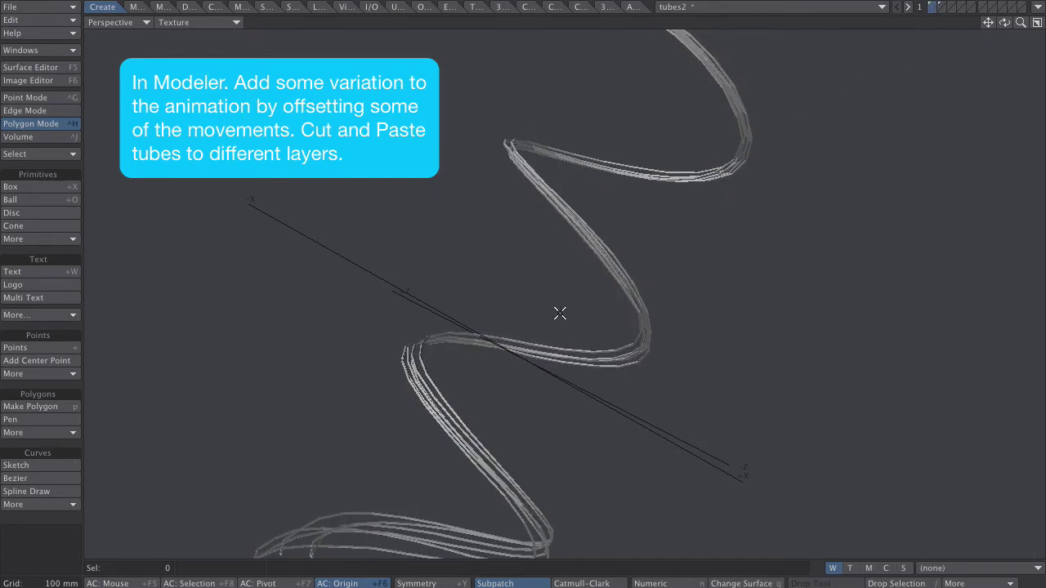
{"action": "left_click", "coordinate": [567, 356]}
{"action": "key", "text": "bracketright"}
{"action": "key", "text": "ctrl+x"}
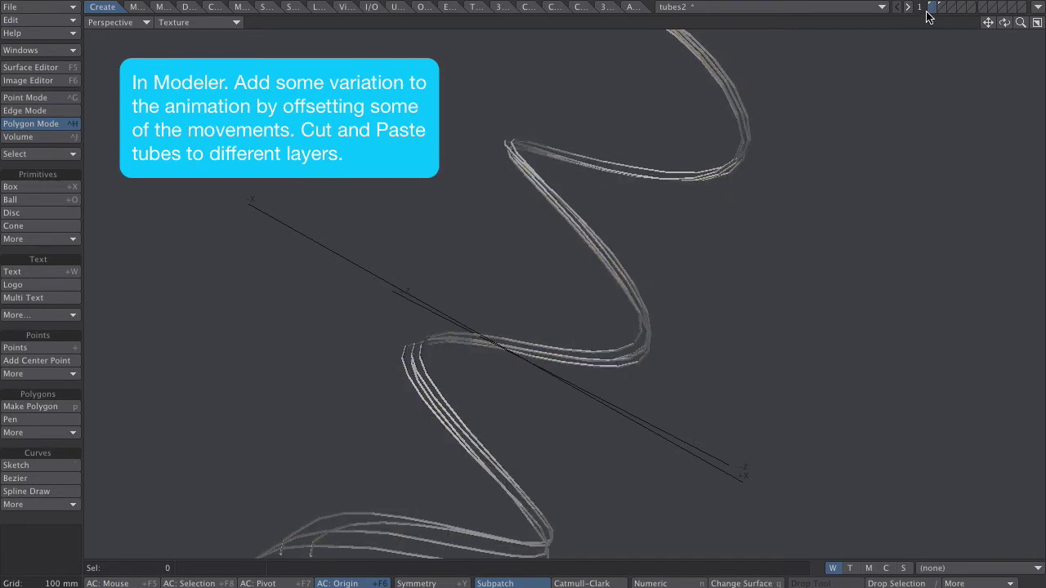
{"action": "left_click", "coordinate": [951, 7]}
{"action": "key", "text": "ctrl+v"}
Move some of the tubes in layer 2 to layer 4, look through the layers and return to layer 1.
{"action": "left_click", "coordinate": [944, 7]}
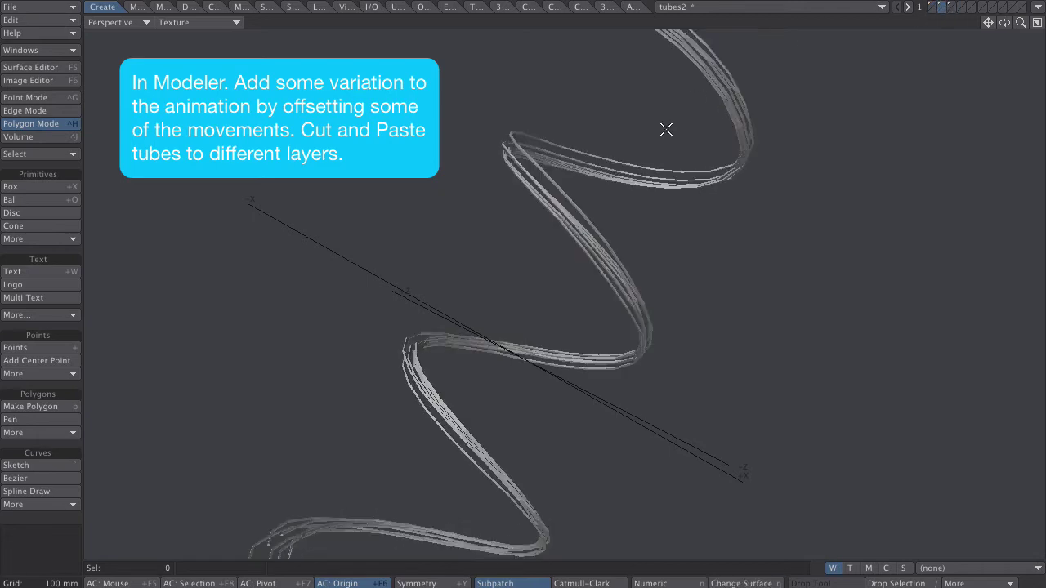
{"action": "double_click", "coordinate": [595, 175]}
{"action": "key", "text": "ctrl+x"}
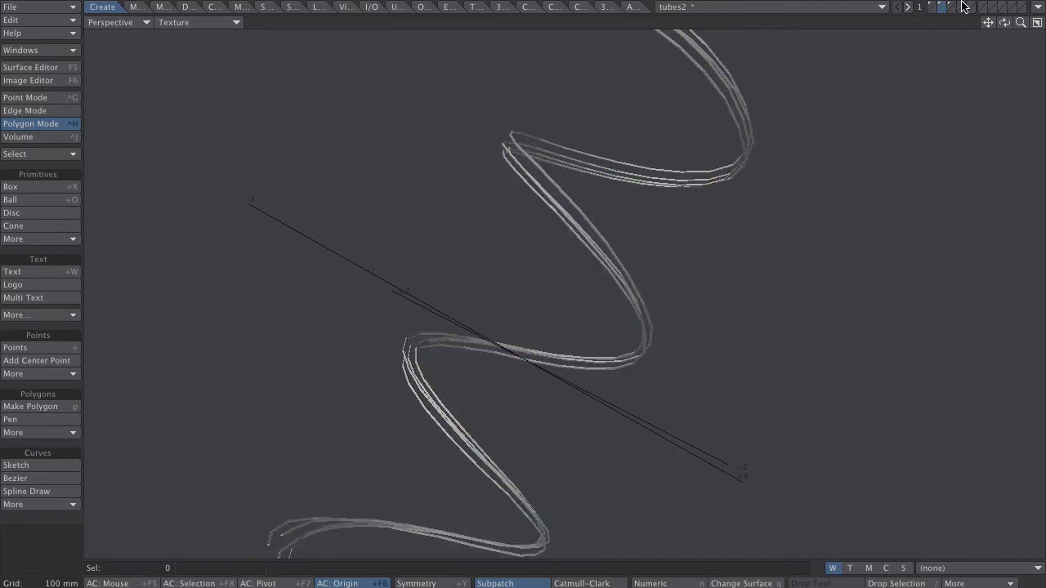
{"action": "left_click", "coordinate": [961, 6]}
{"action": "key", "text": "ctrl+v"}
{"action": "left_click", "coordinate": [951, 6]}
{"action": "left_click", "coordinate": [941, 6]}
{"action": "left_click", "coordinate": [931, 6]}
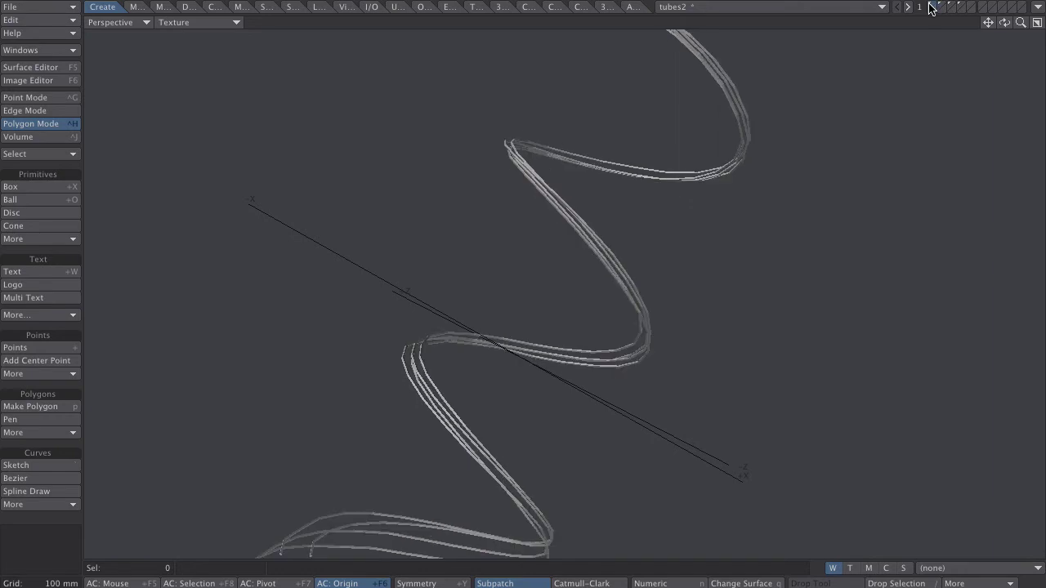
Switch to Layout, copy the SG_Fertilizer2 displacement from tubes2 and paste it onto tubes2:Layer2.
{"action": "key", "text": "F12"}
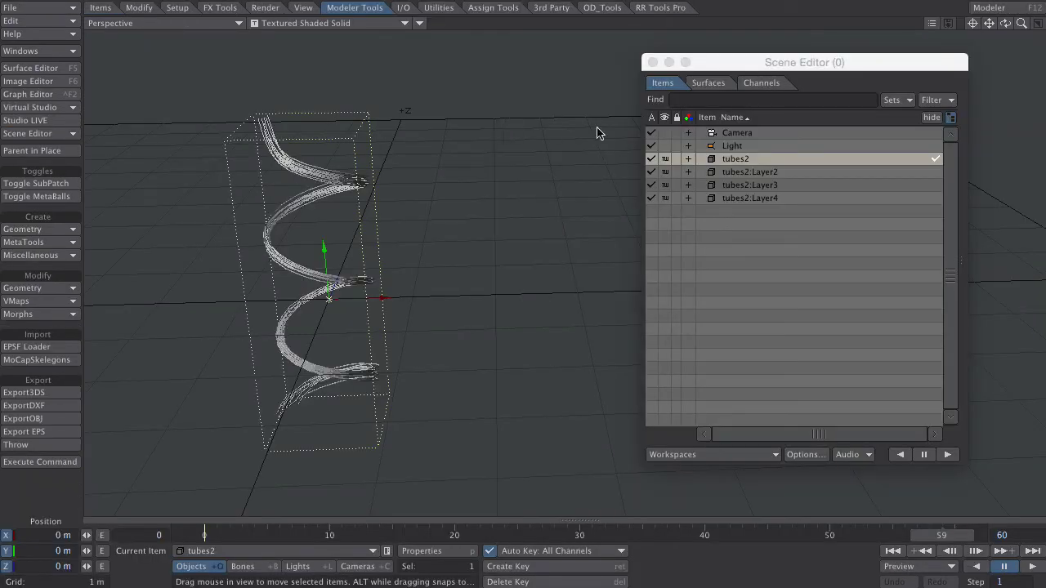
{"action": "double_click", "coordinate": [740, 160]}
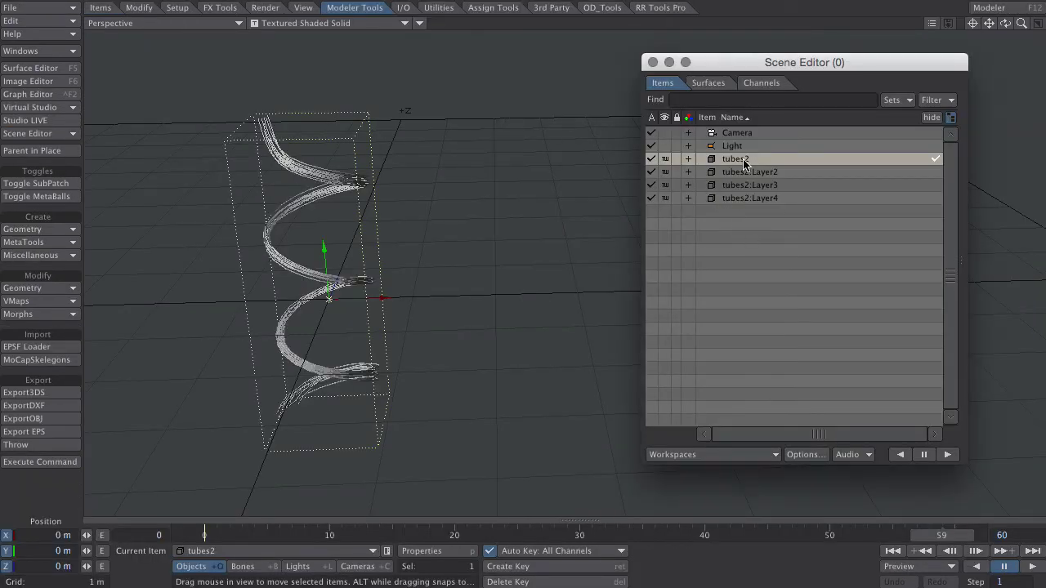
{"action": "left_click", "coordinate": [689, 144]}
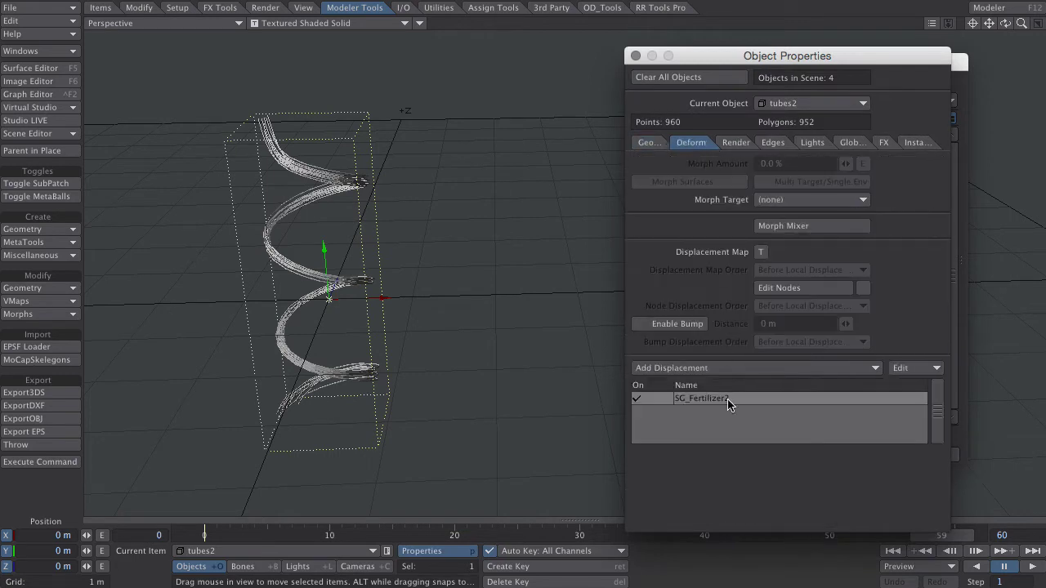
{"action": "left_click", "coordinate": [903, 369]}
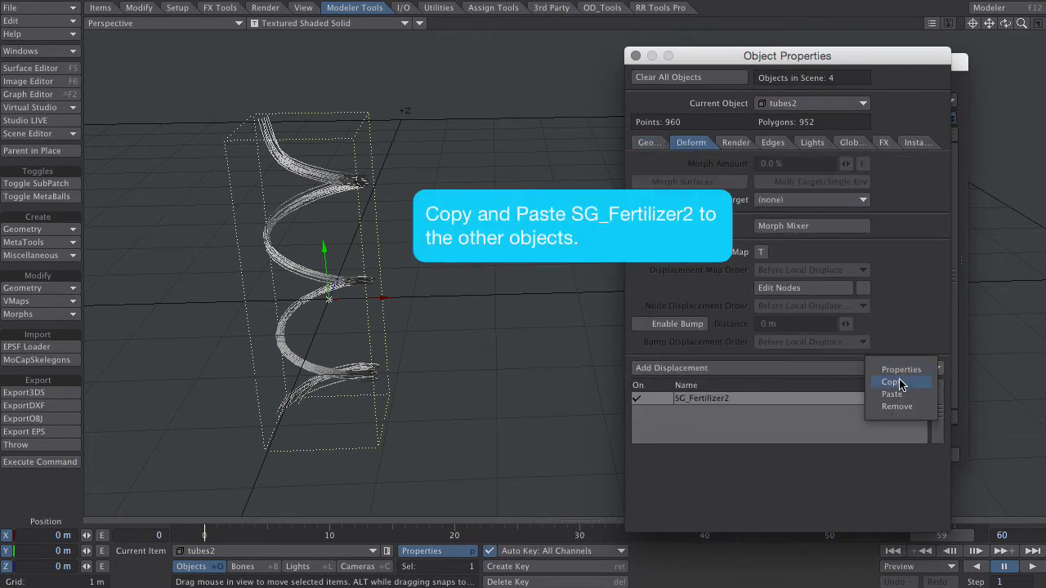
{"action": "left_click", "coordinate": [896, 383]}
{"action": "left_click", "coordinate": [813, 103]}
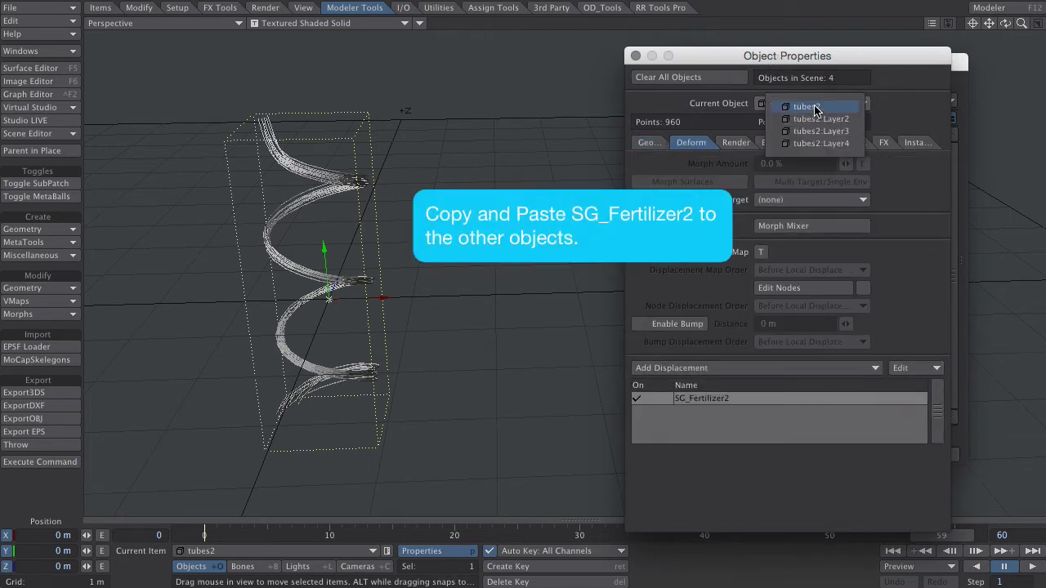
{"action": "left_click", "coordinate": [805, 119]}
{"action": "left_click", "coordinate": [899, 368]}
{"action": "left_click", "coordinate": [895, 377]}
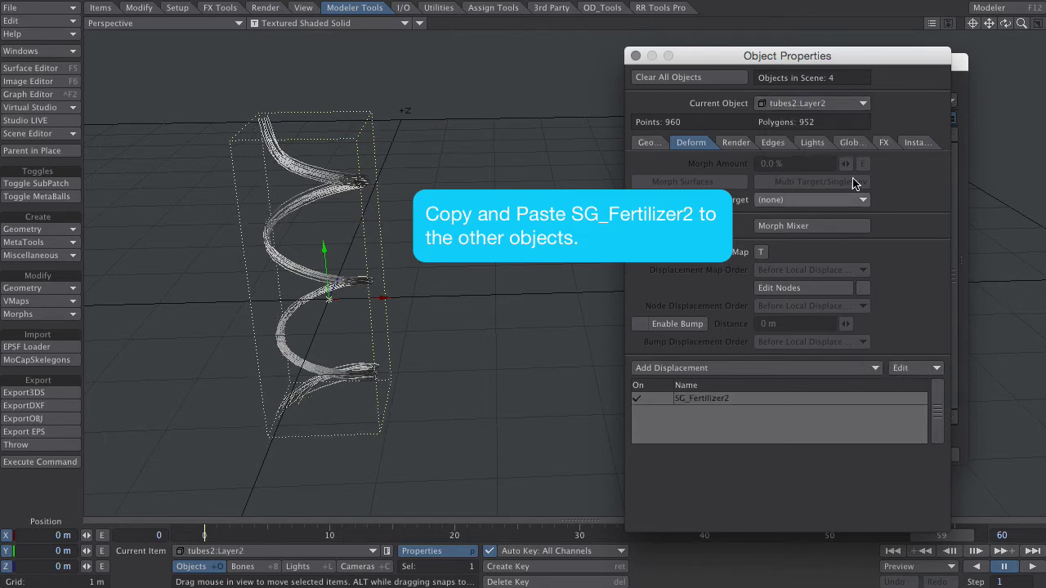
Paste the copied SG_Fertilizer2 displacement onto tubes2:Layer3 and tubes2:Layer4.
{"action": "left_click", "coordinate": [813, 103]}
{"action": "left_click", "coordinate": [809, 114]}
{"action": "left_click", "coordinate": [903, 369]}
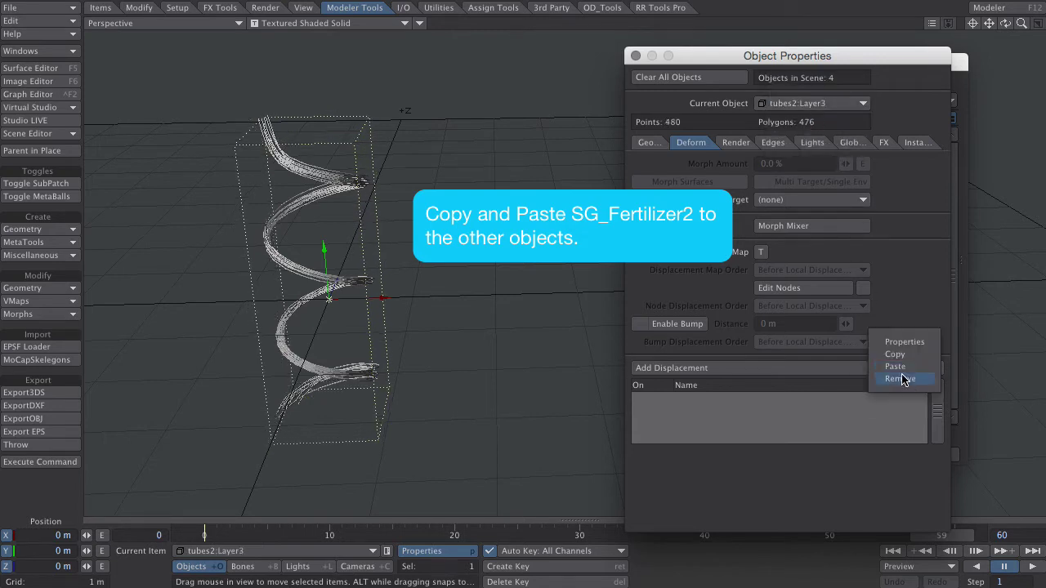
{"action": "left_click", "coordinate": [898, 368]}
{"action": "left_click", "coordinate": [780, 104]}
{"action": "left_click", "coordinate": [781, 117]}
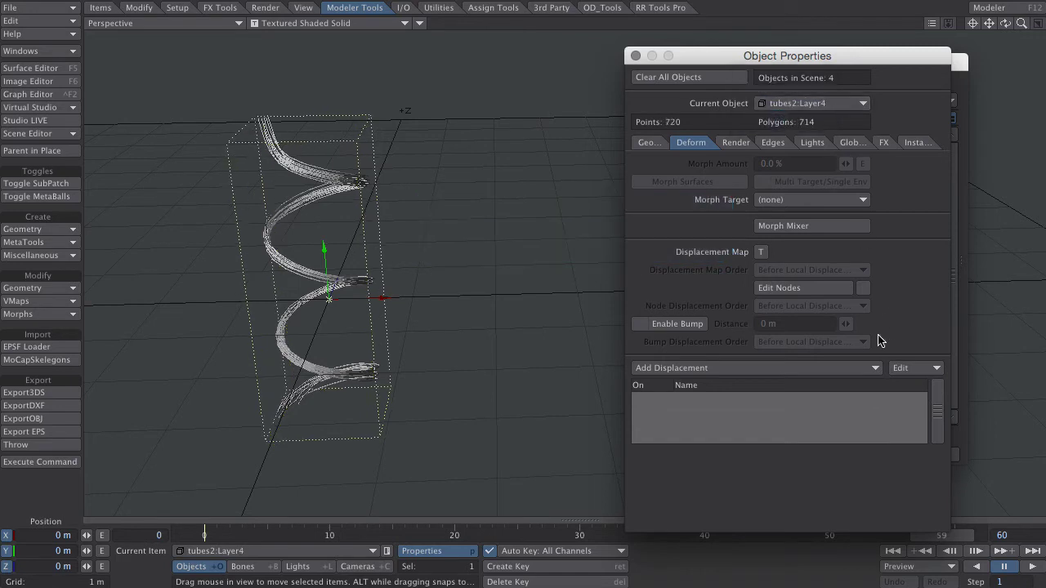
{"action": "left_click", "coordinate": [901, 367]}
{"action": "left_click", "coordinate": [901, 368]}
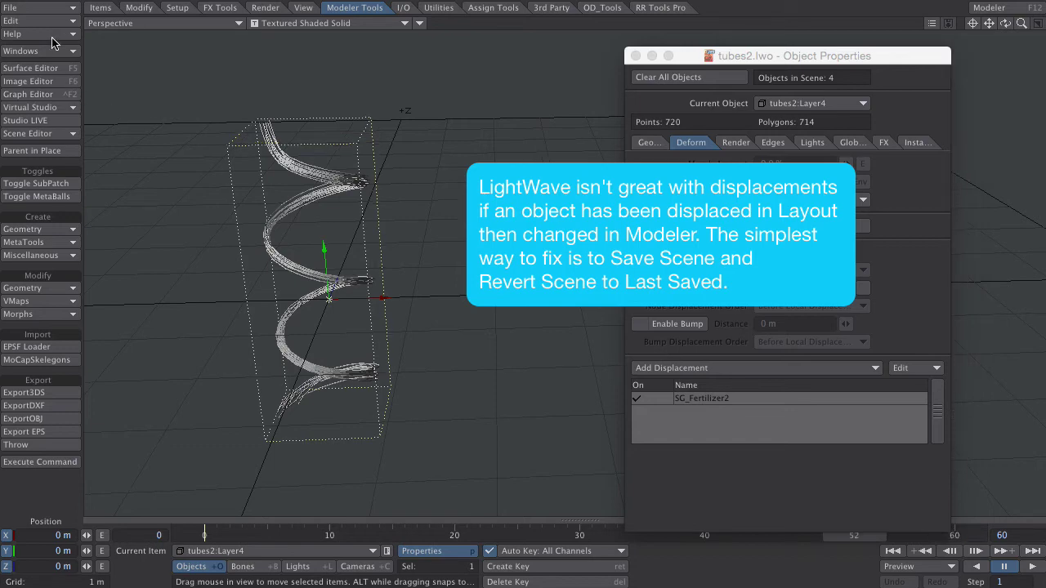
Revert the scene to its last saved version, check the growth animation on all layers and close the object properties.
{"action": "left_click", "coordinate": [45, 9]}
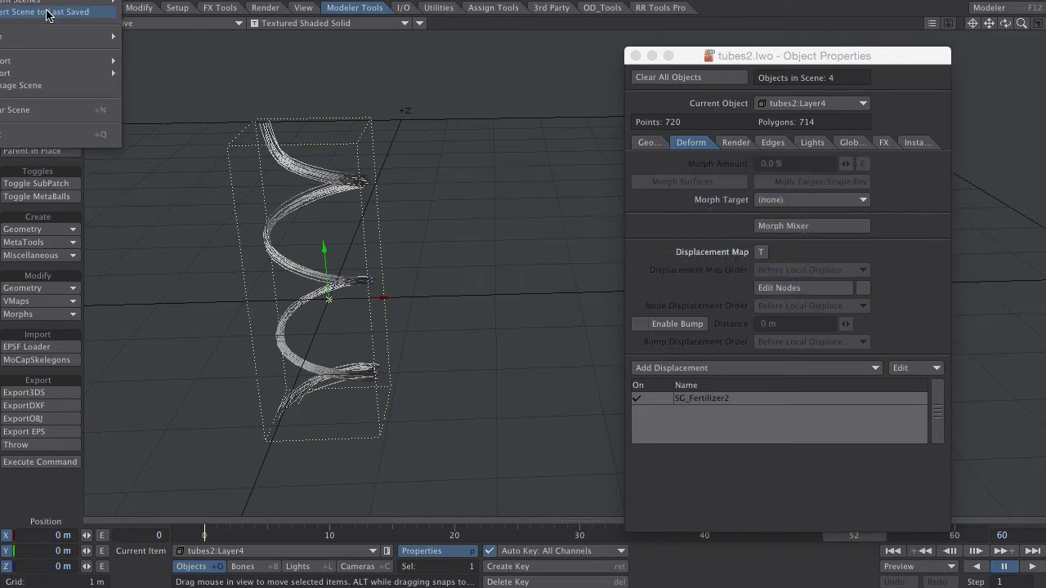
{"action": "left_click", "coordinate": [47, 13]}
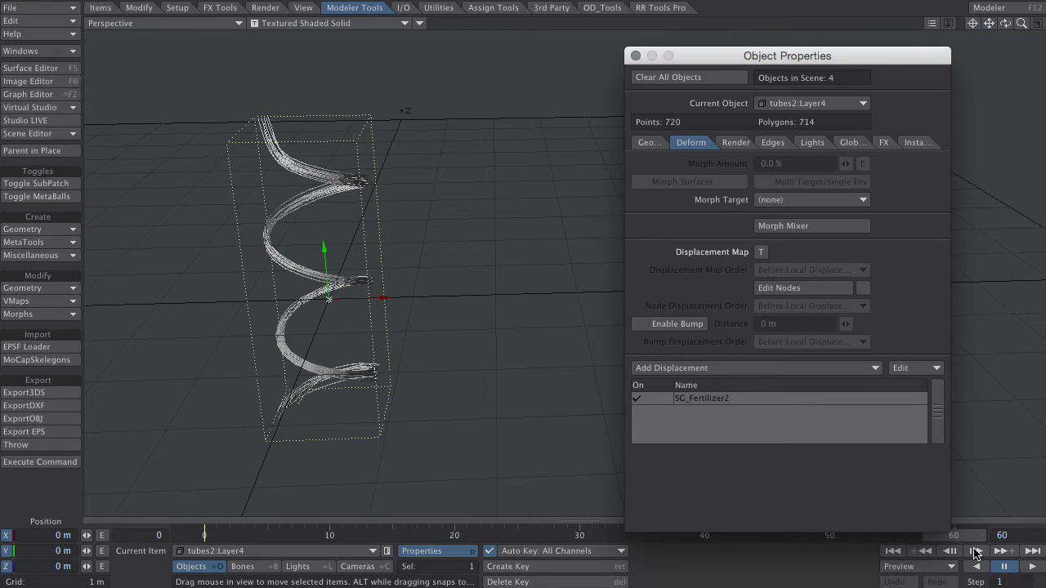
{"action": "left_click", "coordinate": [975, 553]}
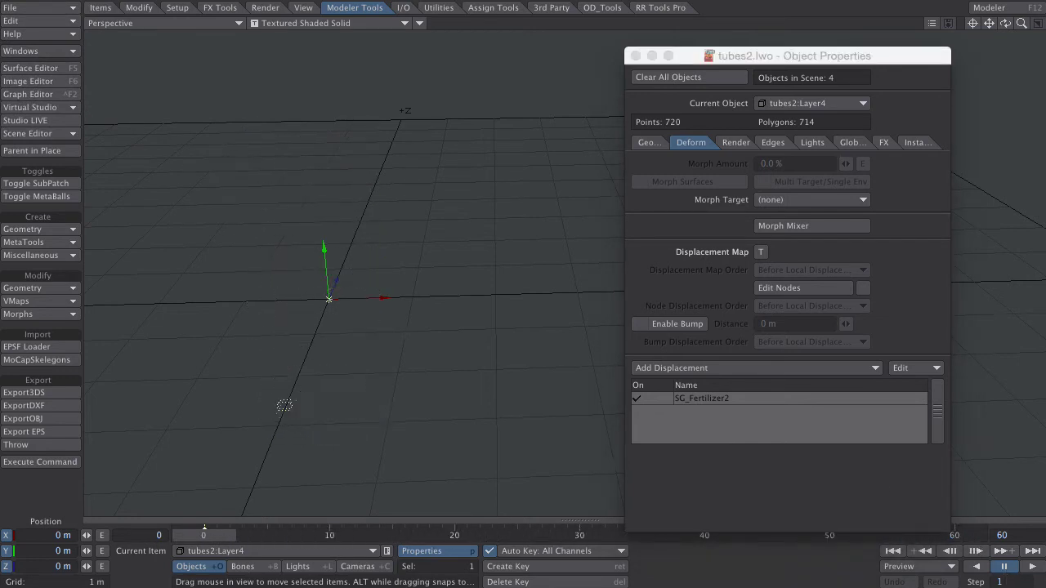
{"action": "left_click", "coordinate": [1005, 567]}
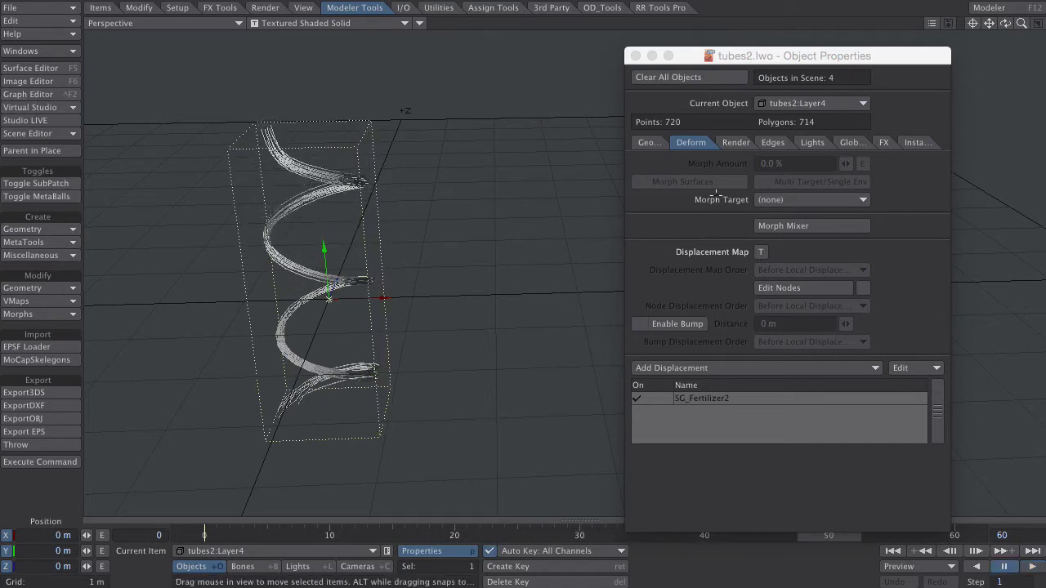
{"action": "left_click", "coordinate": [635, 56]}
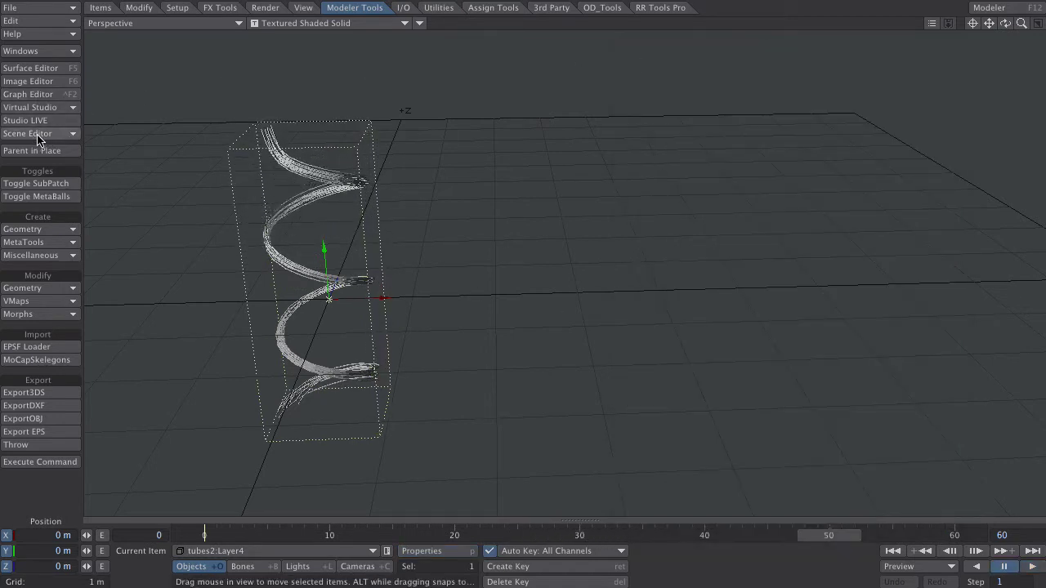
Select tubes2 layers 1 to 4, open their Progress curves in the Graph Editor and check the Filter Static Envelopes display option.
{"action": "left_click", "coordinate": [38, 133]}
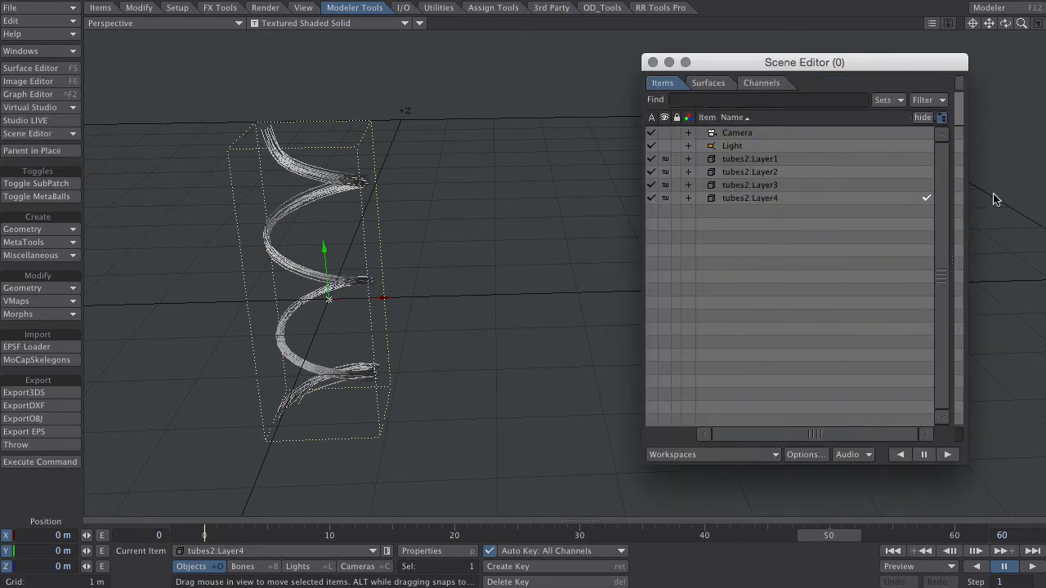
{"action": "left_click", "coordinate": [742, 196], "text": "shift"}
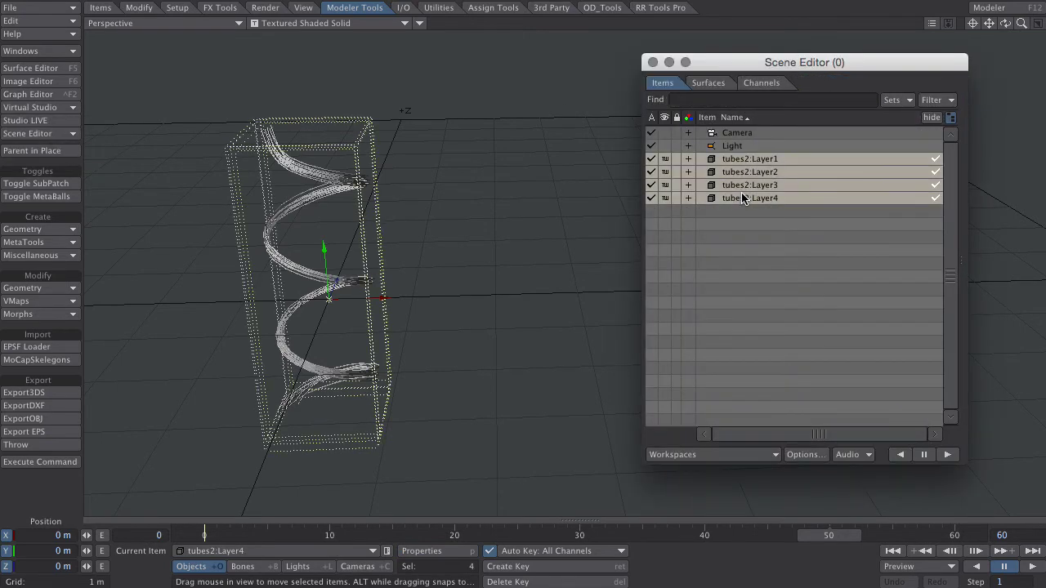
{"action": "left_click", "coordinate": [28, 94]}
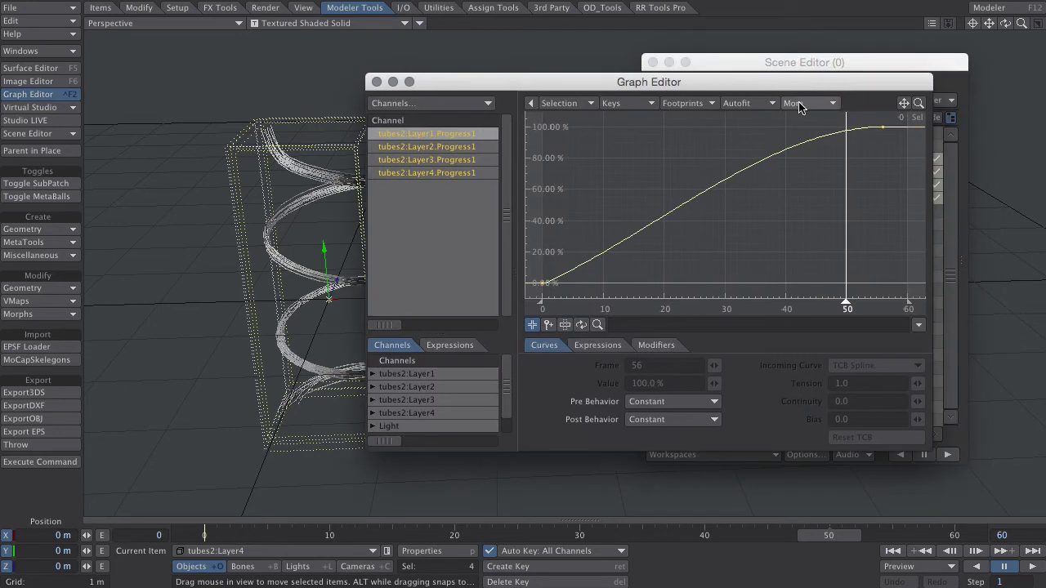
{"action": "left_click", "coordinate": [797, 104]}
{"action": "mouse_move", "coordinate": [801, 107]}
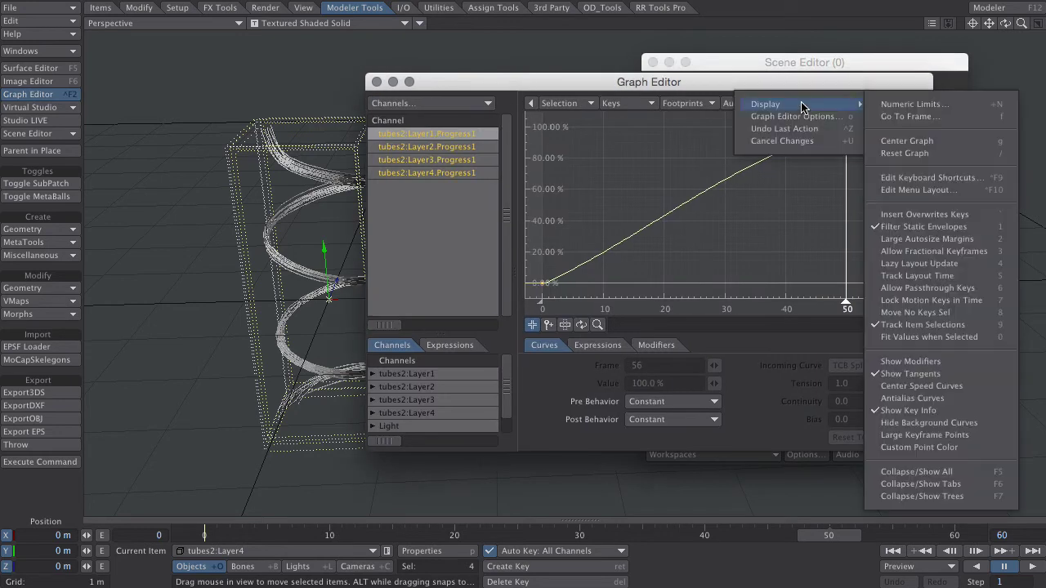
{"action": "left_click", "coordinate": [899, 229]}
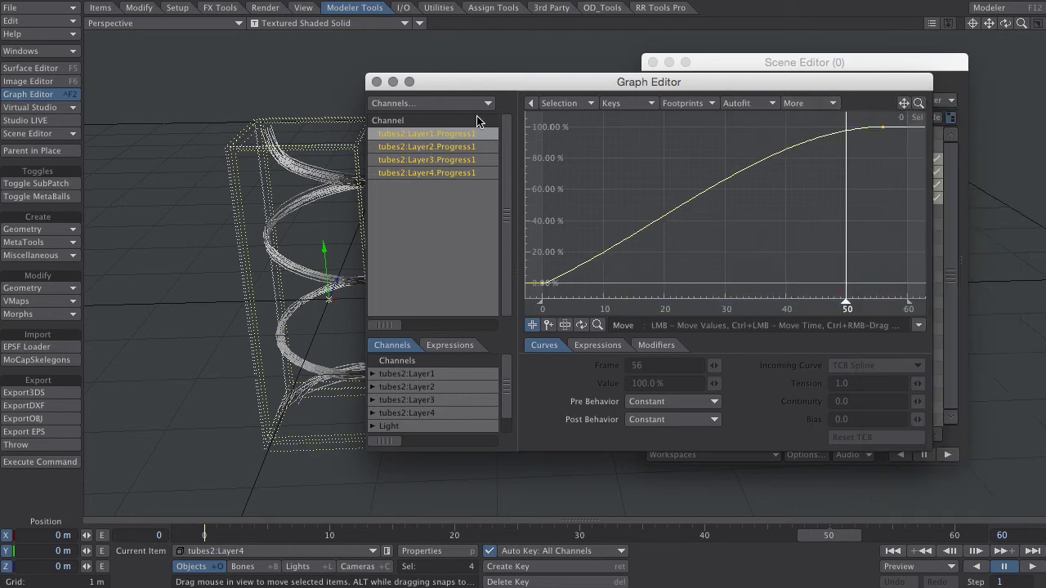
Move Layer1's 100% Progress key to frame 42, and Layer2's 100% key to frame 49 and 0% key to frame 9.
{"action": "left_click_drag", "start_coordinate": [528, 87], "coordinate": [581, 107]}
{"action": "left_click_drag", "start_coordinate": [934, 147], "coordinate": [853, 149], "text": "ctrl"}
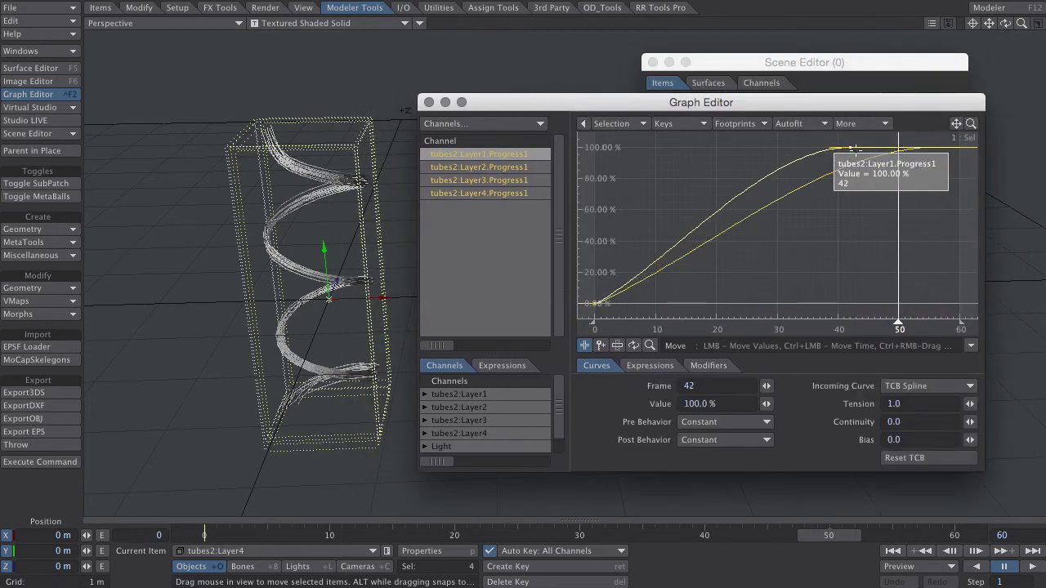
{"action": "left_click", "coordinate": [548, 167]}
{"action": "left_click_drag", "start_coordinate": [935, 150], "coordinate": [892, 149]}
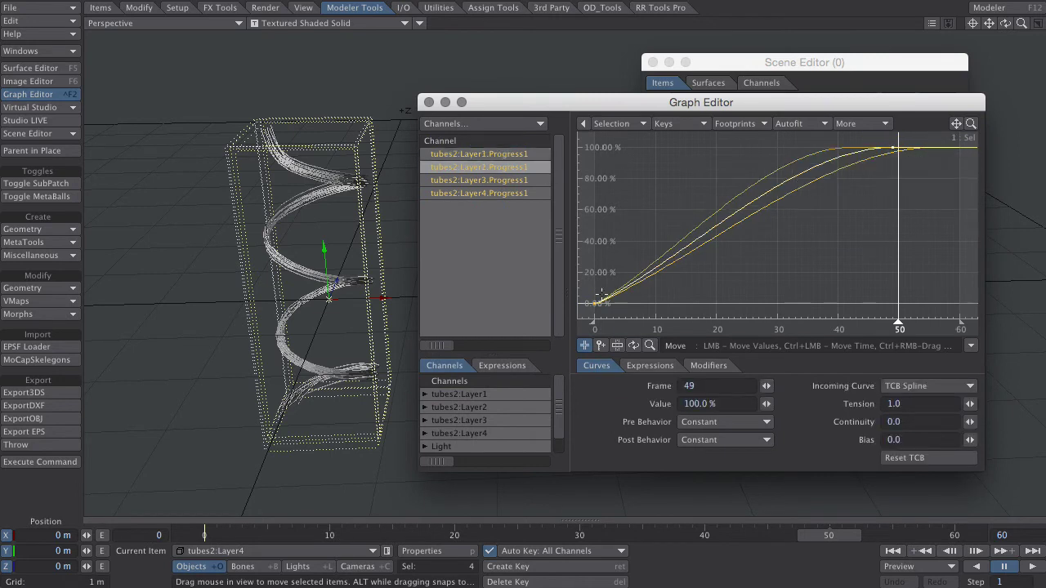
{"action": "left_click_drag", "start_coordinate": [600, 299], "coordinate": [651, 304]}
Move Layer3's Progress keys to frame 48 (100%) and about frame 4 (0%), move Layer4's 0% key to frame 14, and close the Graph Editor.
{"action": "left_click", "coordinate": [502, 180]}
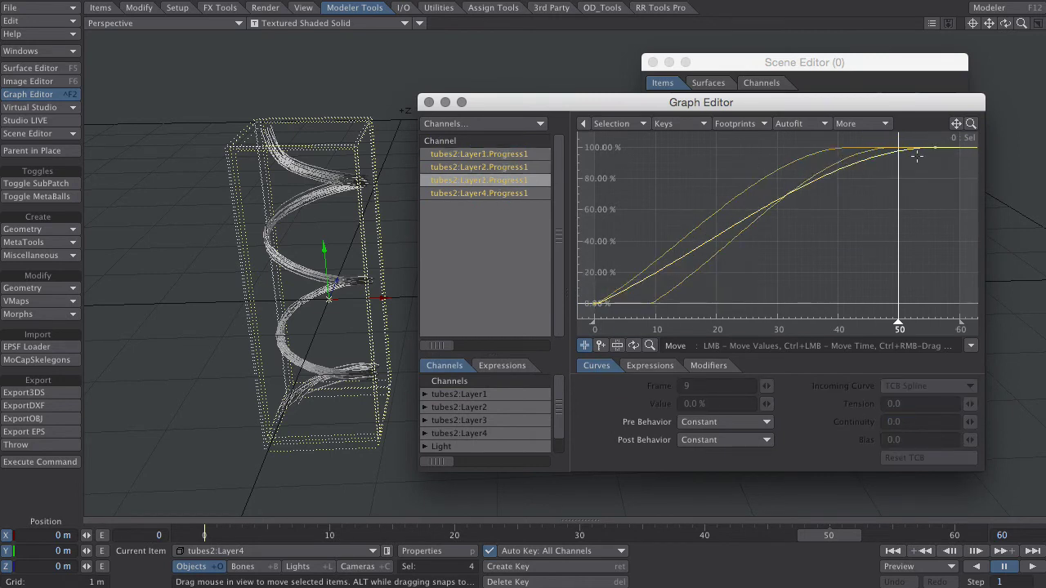
{"action": "left_click_drag", "start_coordinate": [934, 148], "coordinate": [886, 148]}
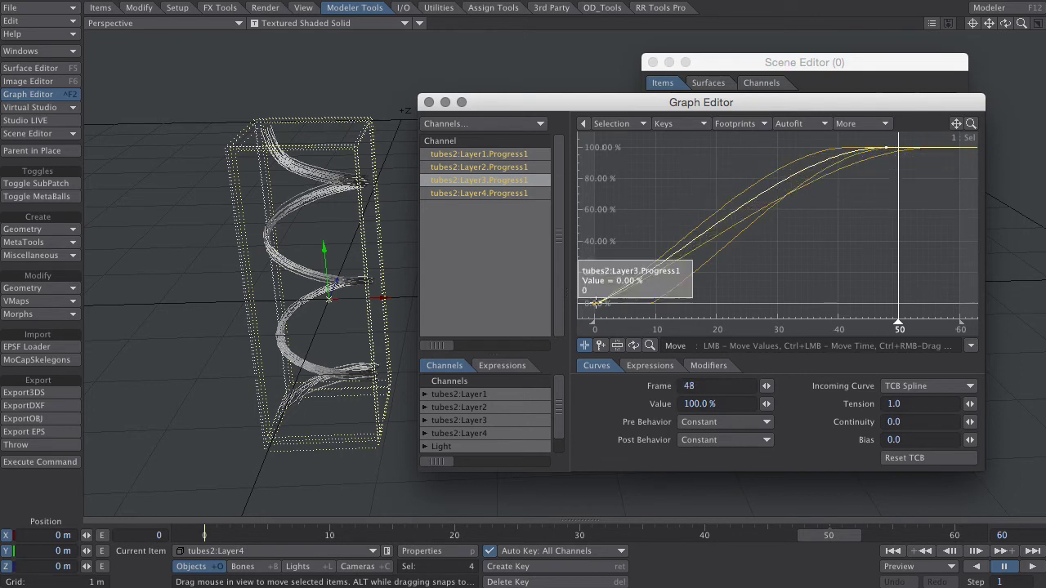
{"action": "left_click_drag", "start_coordinate": [596, 302], "coordinate": [679, 303]}
{"action": "left_click", "coordinate": [506, 194]}
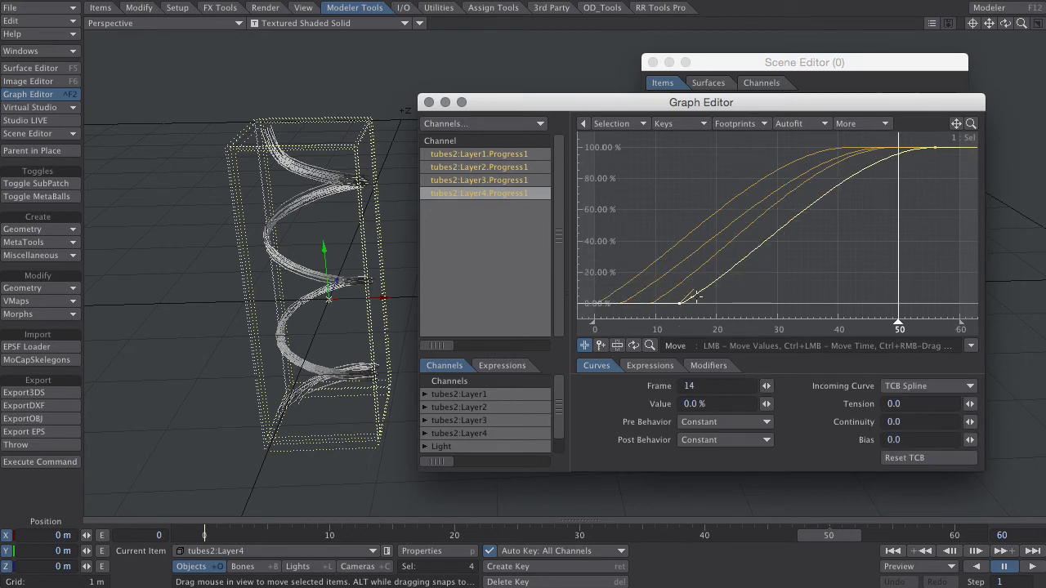
{"action": "left_click", "coordinate": [429, 102]}
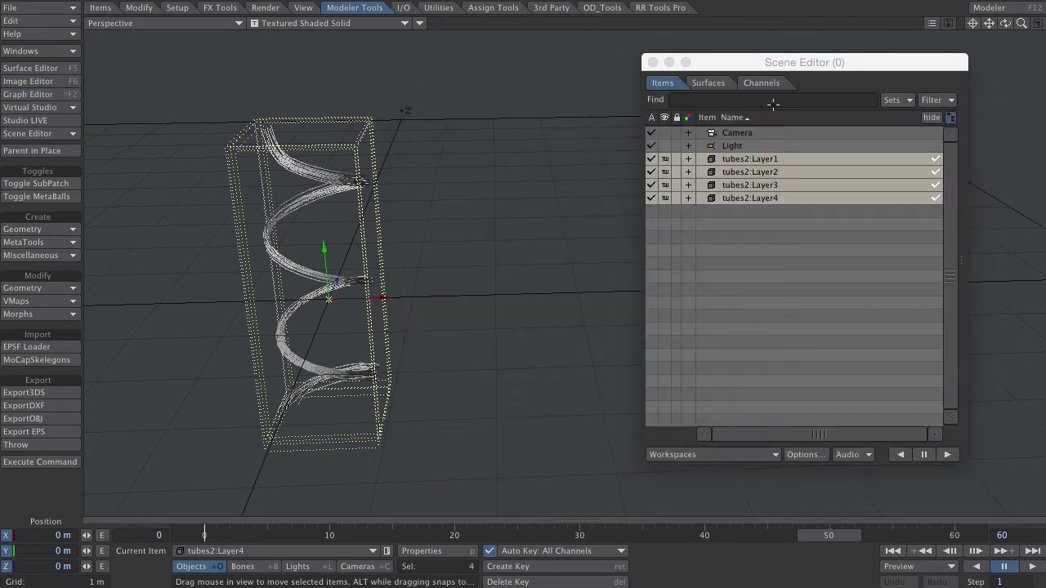
Play the growth animation with the offset layer timings from the first frame.
{"action": "left_click", "coordinate": [892, 253]}
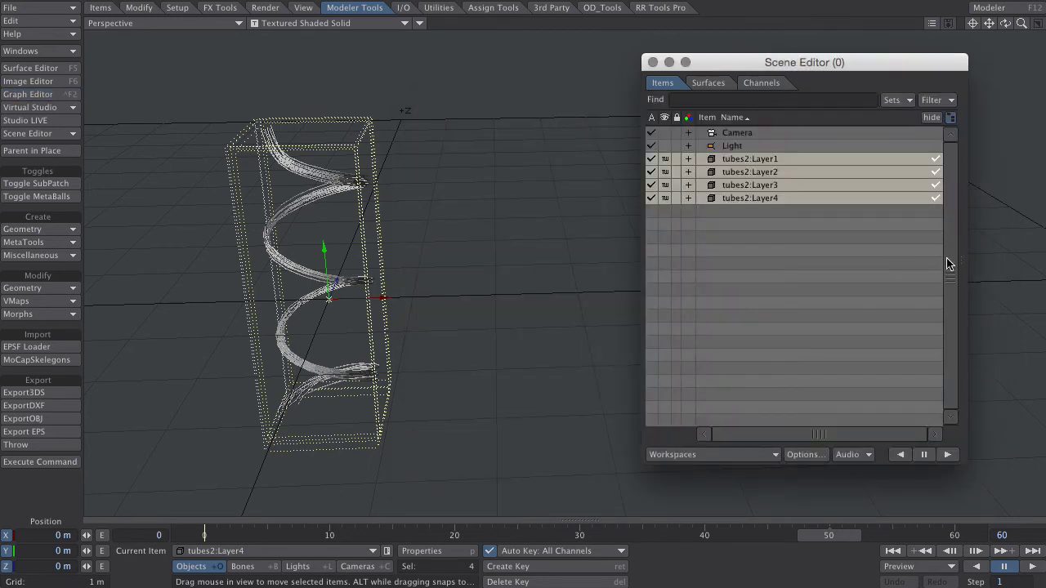
{"action": "left_click", "coordinate": [892, 552]}
{"action": "left_click", "coordinate": [1032, 566]}
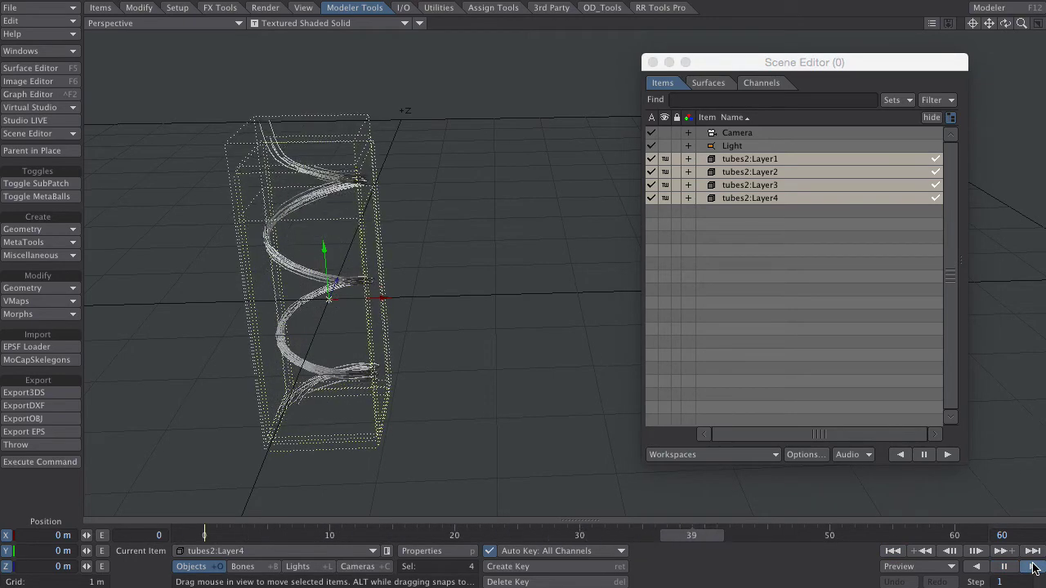
Stop playback and reveal the Scene Editor's Dope Sheet, zoomed out to show the full range of frames 0 to 60.
{"action": "left_click", "coordinate": [1004, 567]}
{"action": "left_click", "coordinate": [960, 265]}
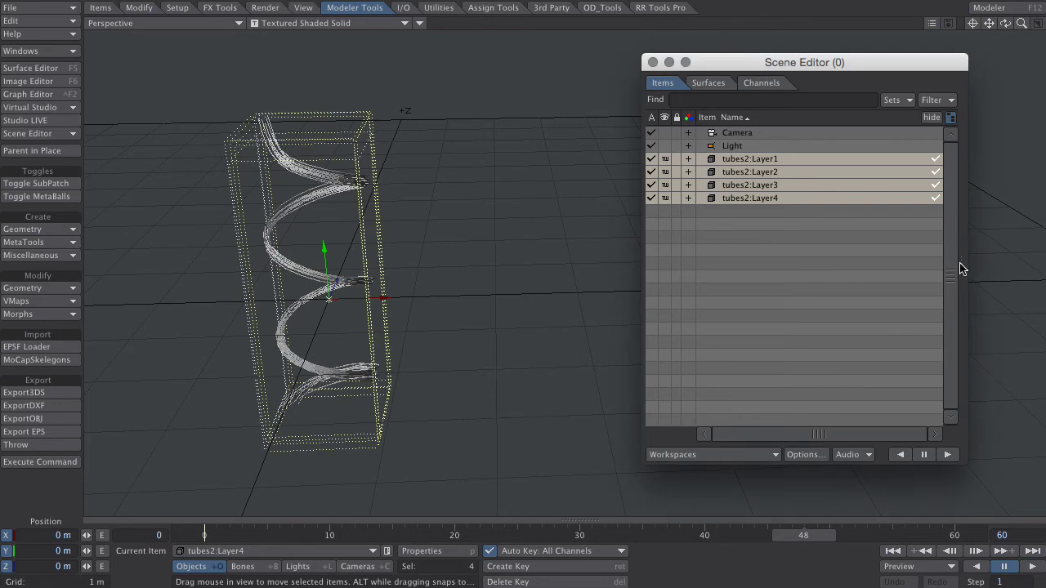
{"action": "left_click_drag", "start_coordinate": [960, 264], "coordinate": [594, 253]}
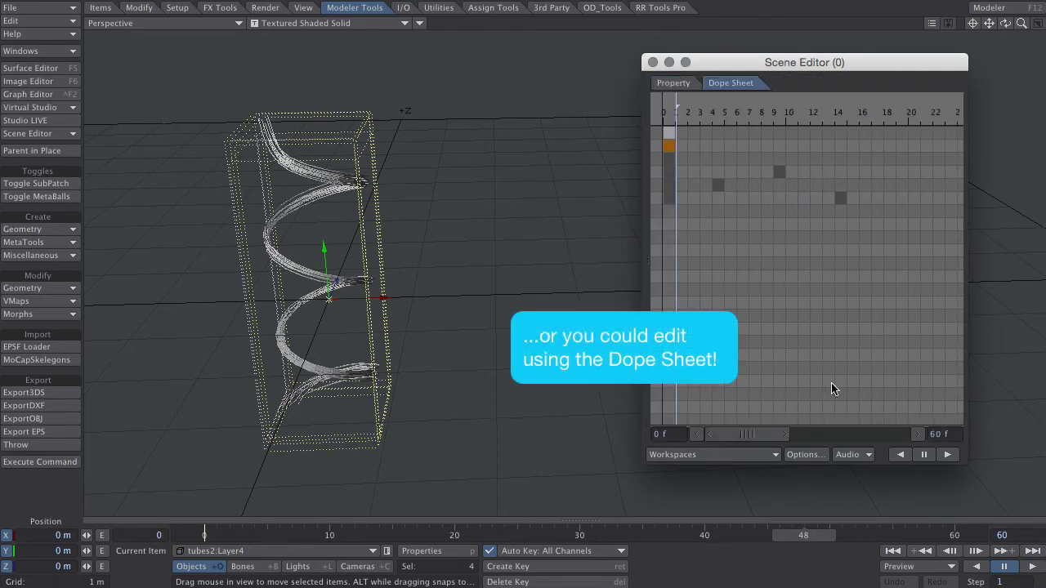
{"action": "left_click_drag", "start_coordinate": [787, 438], "coordinate": [905, 434]}
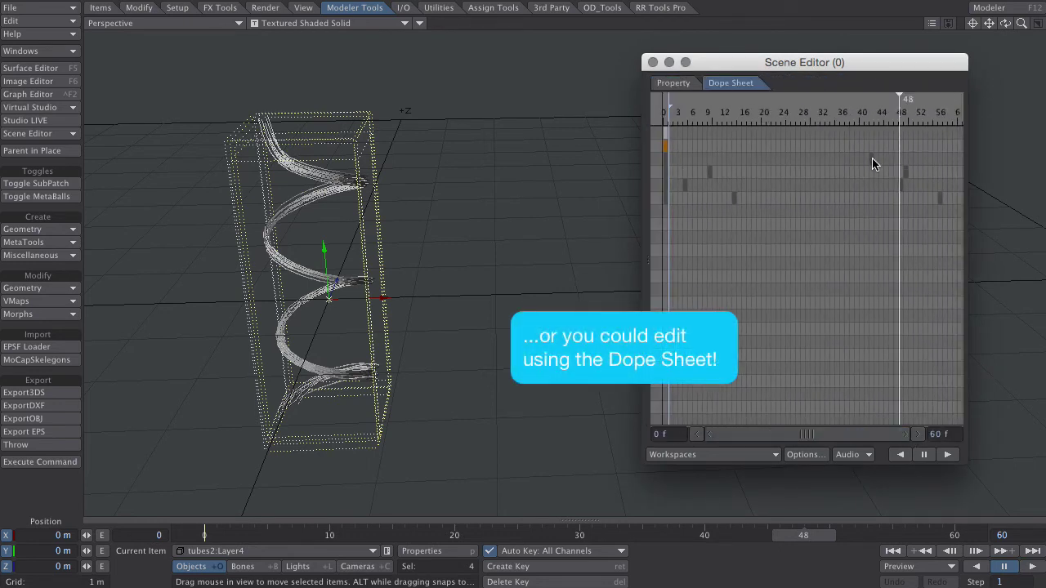
Move the end keys earlier in the Dope Sheet: Layer1 to about frame 35, Layer2 to about frame 40 and Layer4 to about frame 42.
{"action": "left_click_drag", "start_coordinate": [873, 162], "coordinate": [838, 160]}
{"action": "left_click_drag", "start_coordinate": [924, 172], "coordinate": [864, 170]}
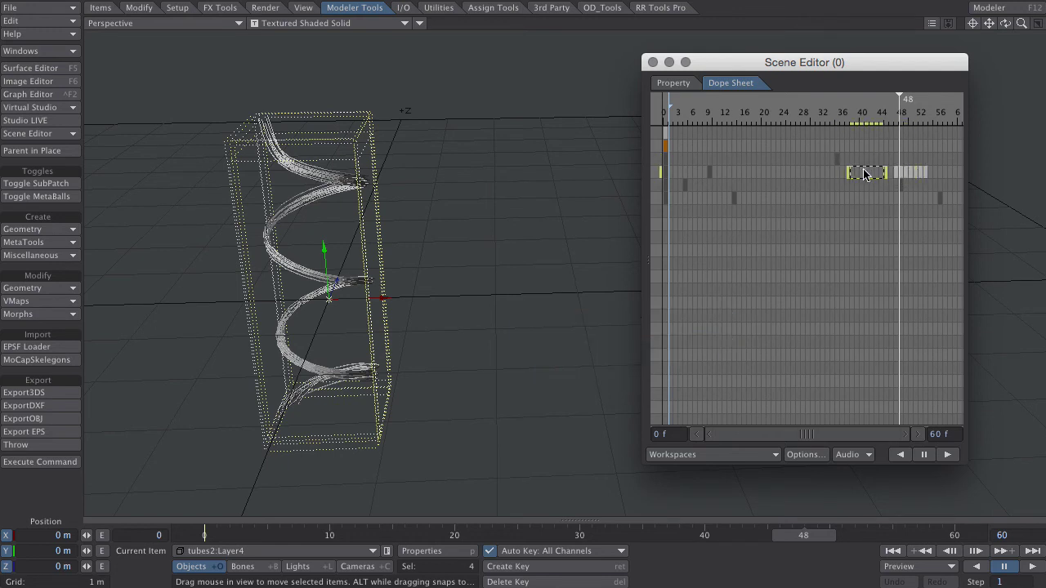
{"action": "left_click_drag", "start_coordinate": [926, 196], "coordinate": [873, 199]}
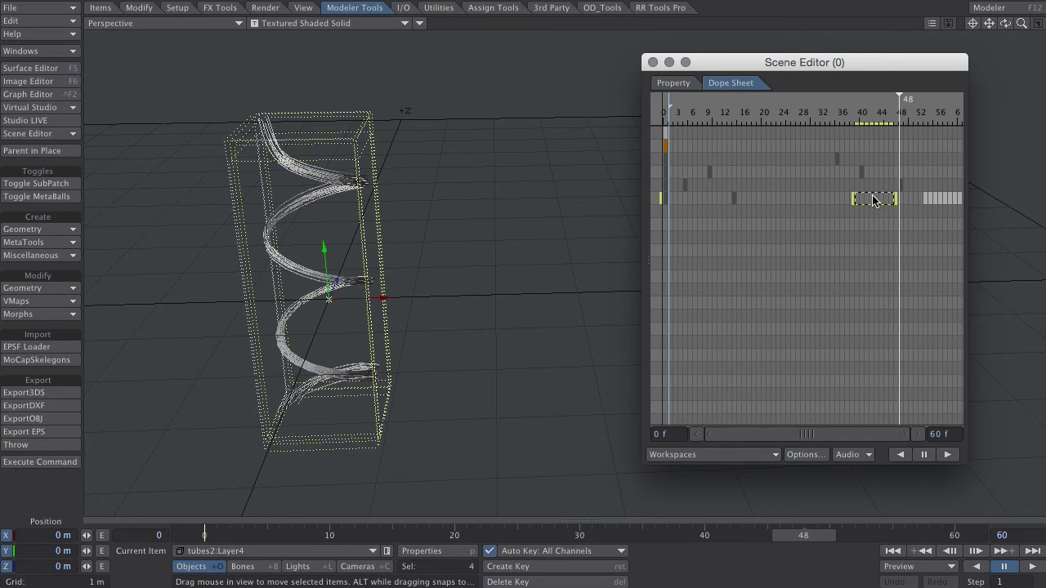
Play the retimed growth animation from the first frame, and return the Scene Editor to its item list.
{"action": "left_click", "coordinate": [892, 551]}
{"action": "left_click", "coordinate": [1032, 568]}
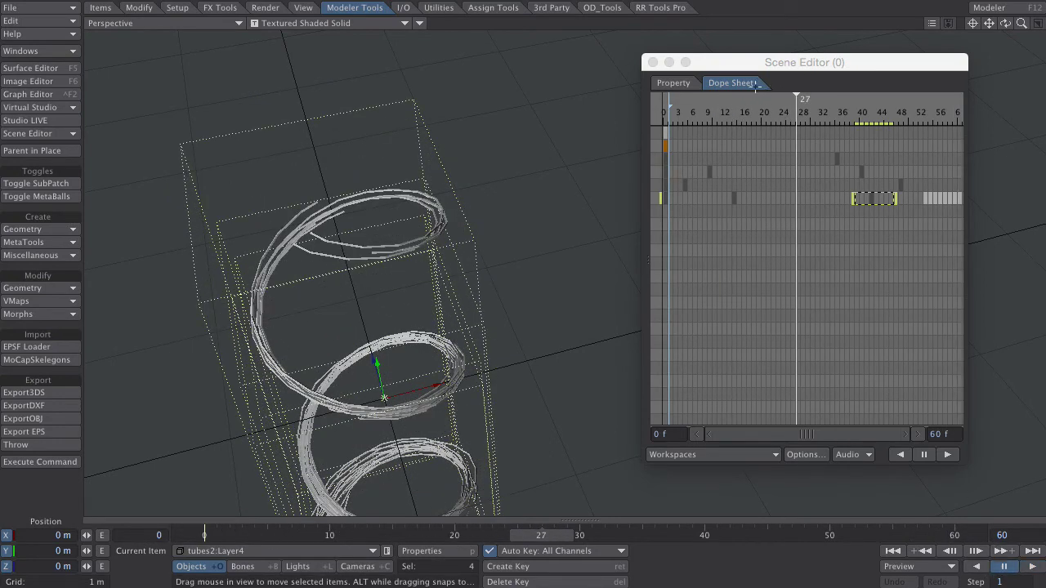
{"action": "left_click_drag", "start_coordinate": [645, 178], "coordinate": [976, 200]}
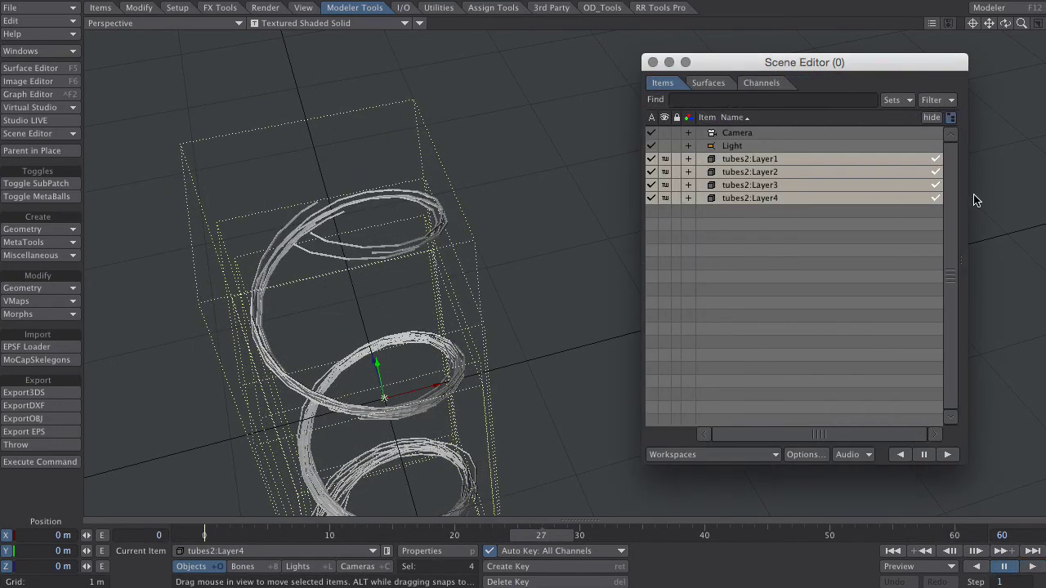
Convert the selected tubes2 layers to SubPatches and set their Subdivision Order to Last in Object Properties.
{"action": "left_click", "coordinate": [39, 185]}
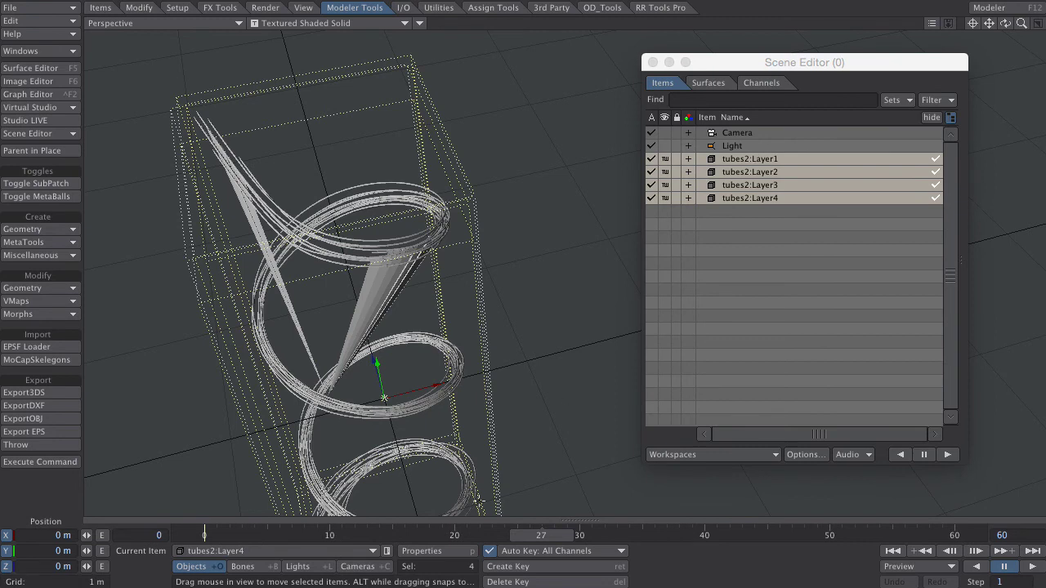
{"action": "key", "text": "p"}
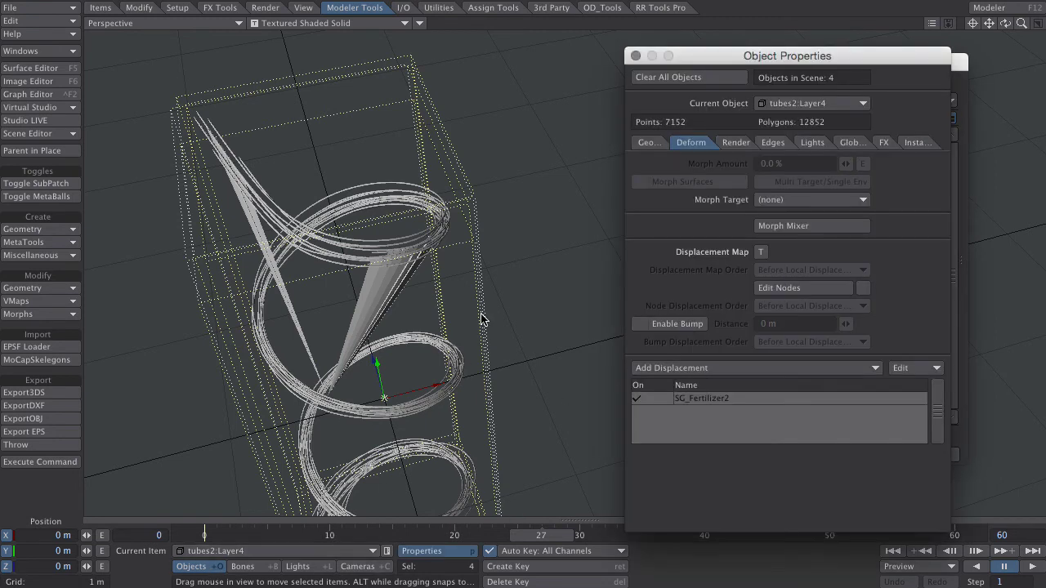
{"action": "left_click", "coordinate": [645, 143]}
{"action": "left_click", "coordinate": [771, 385]}
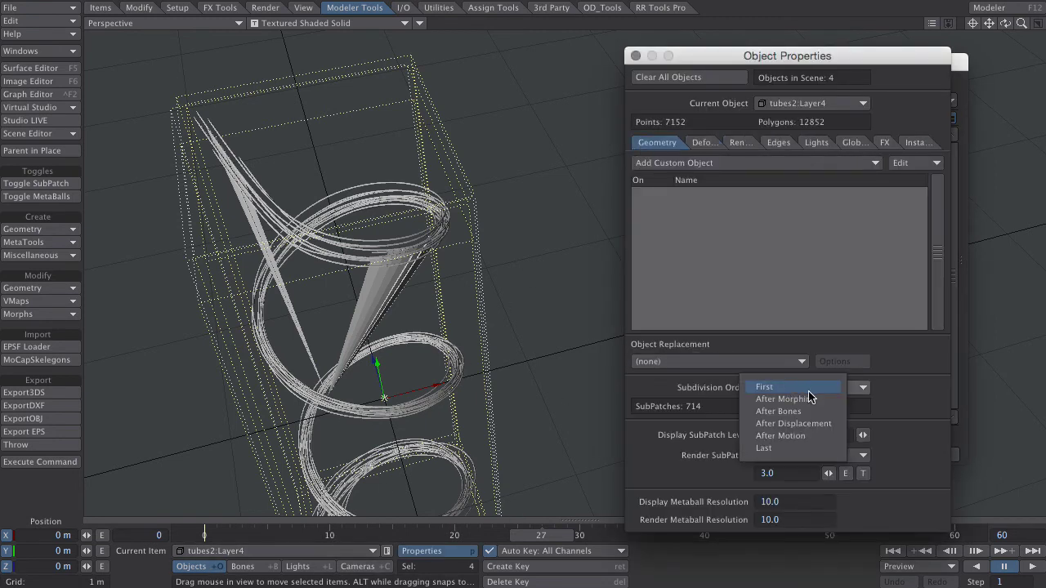
{"action": "left_click", "coordinate": [768, 449]}
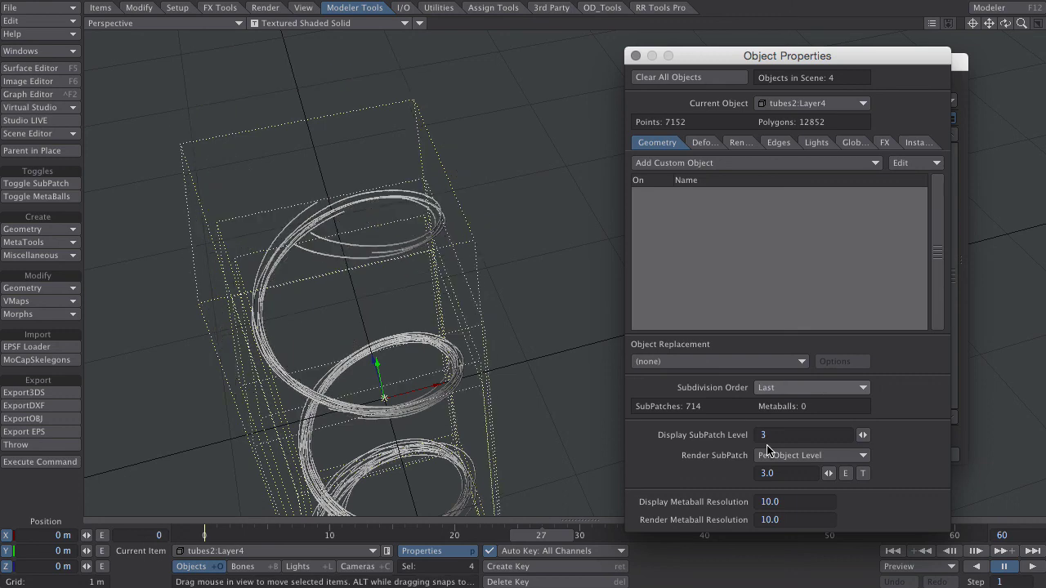
{"action": "left_click", "coordinate": [636, 56]}
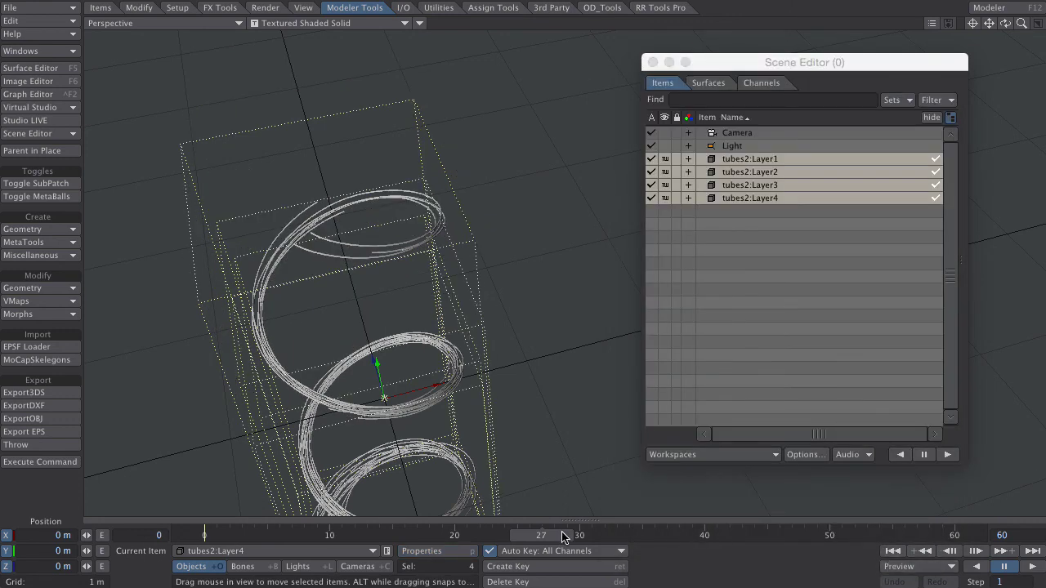
Scrub the timeline back from frame 27 to about frame 11 to check the growth of the subdivided tubes.
{"action": "left_click_drag", "start_coordinate": [562, 536], "coordinate": [285, 536]}
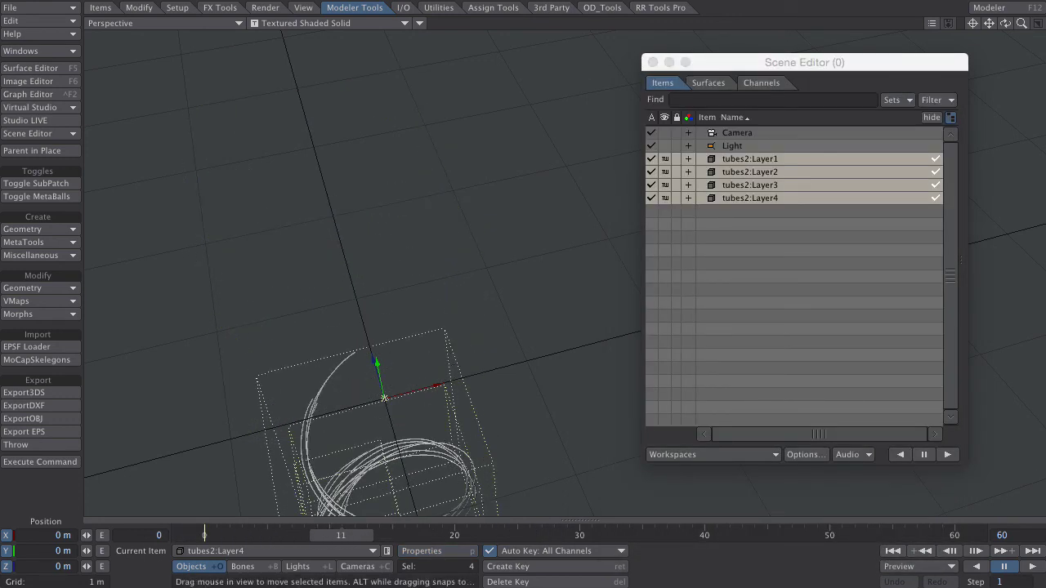